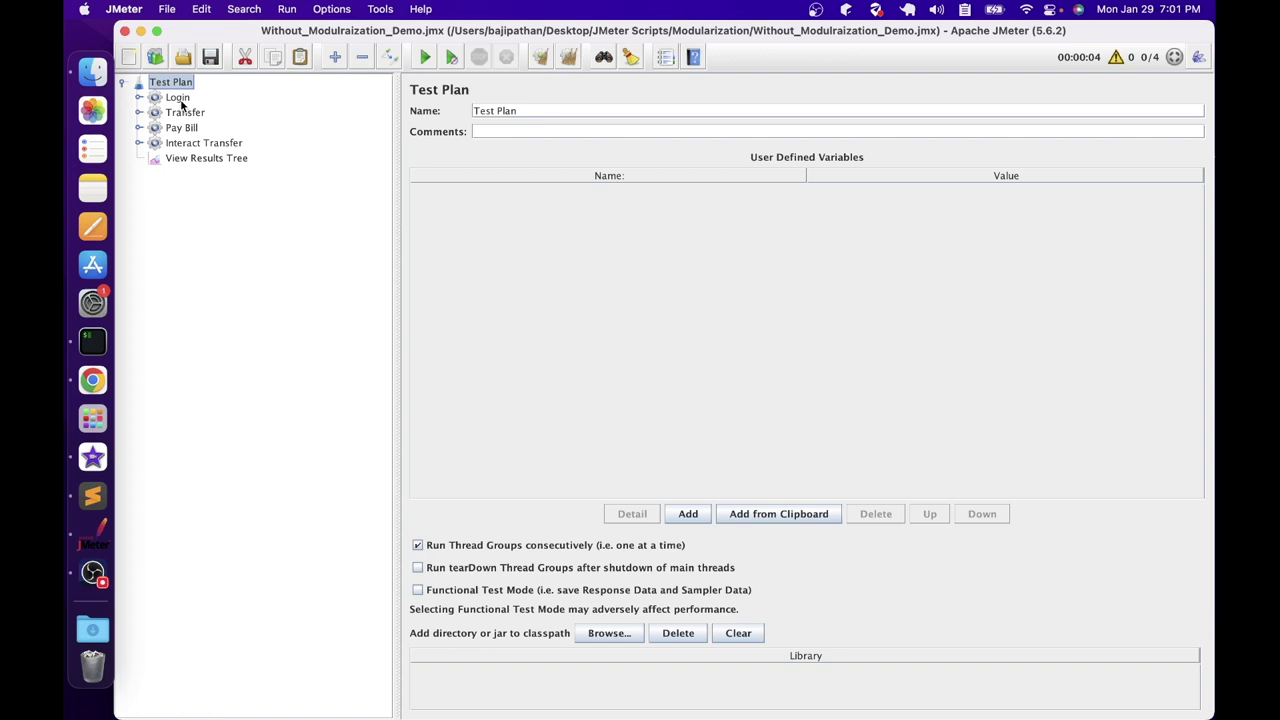
Step: Review the Launch, Login and Logout dummy samplers in the Login thread group, examining Launch's request and response data
left_click(138, 97)
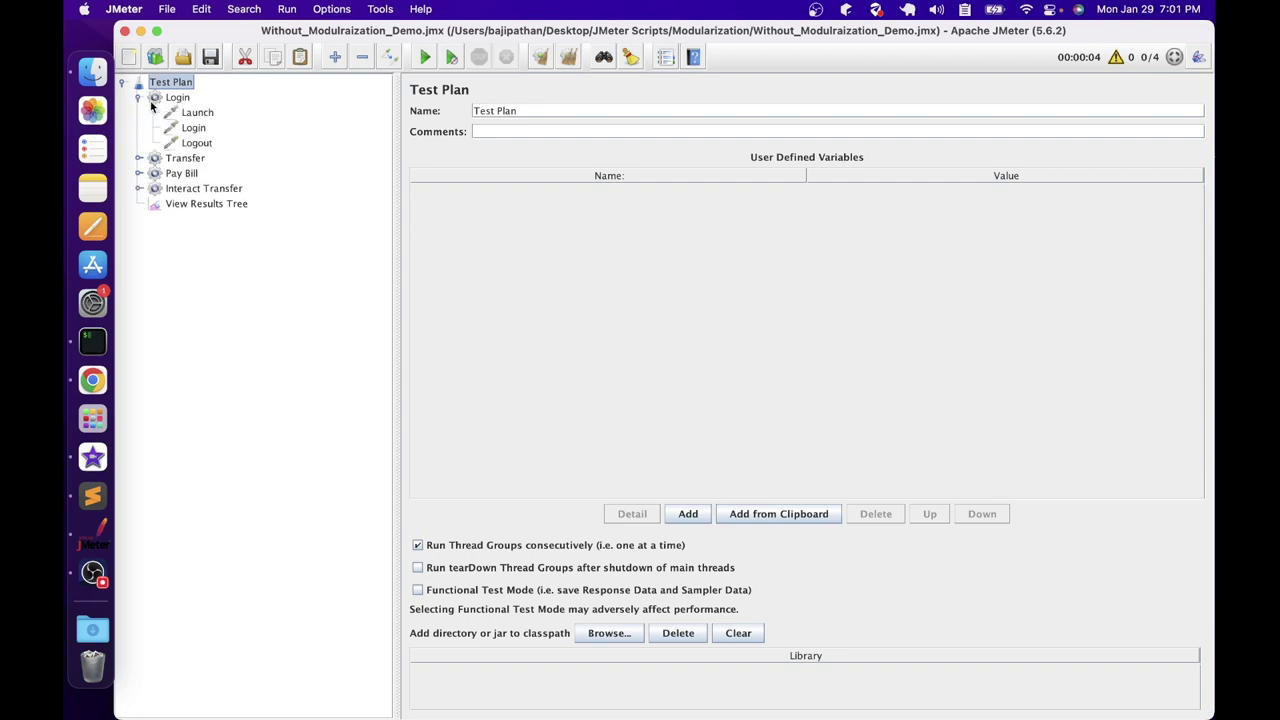
left_click(195, 113)
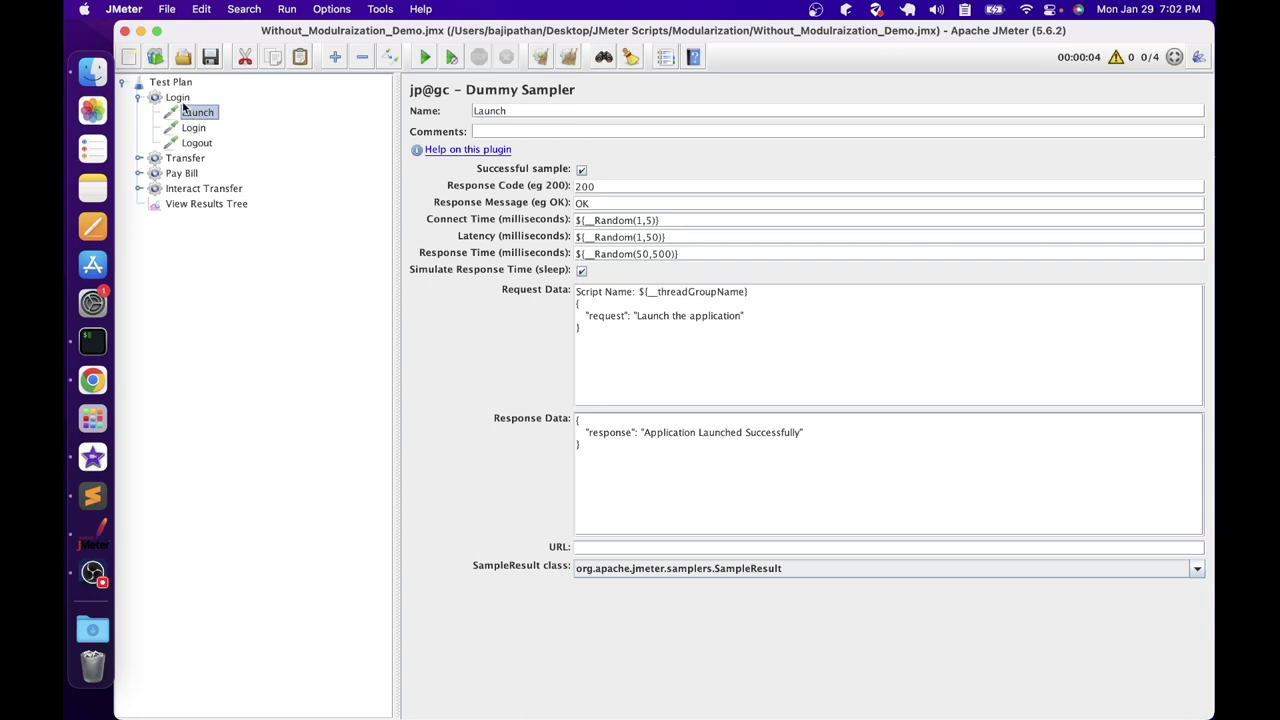
left_click(191, 131)
left_click(192, 143)
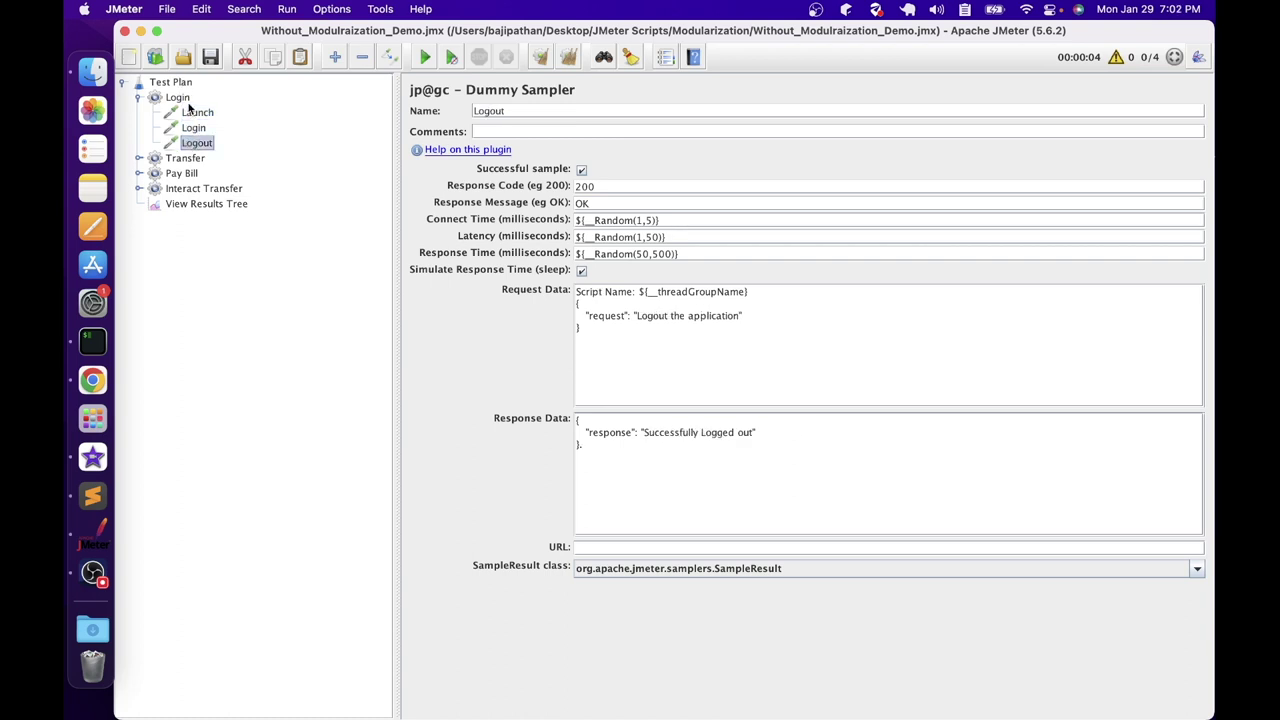
left_click(192, 113)
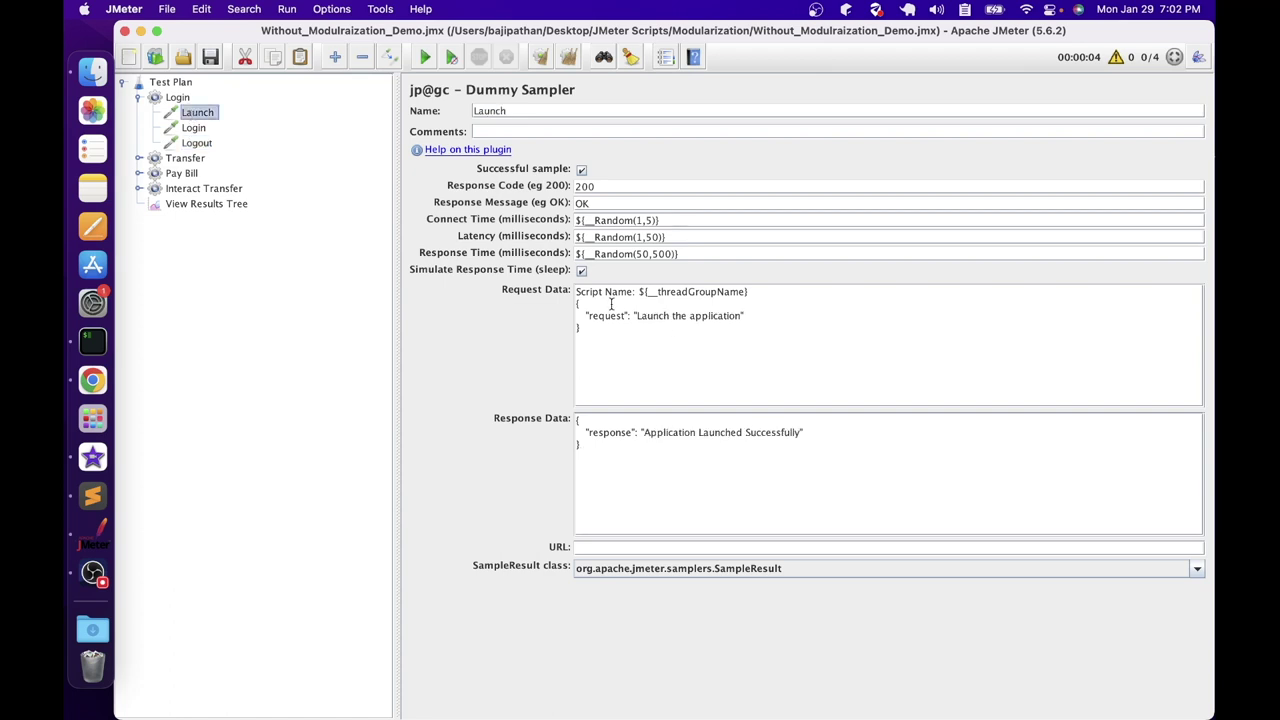
left_click(749, 344)
left_click_drag(749, 291, 576, 292)
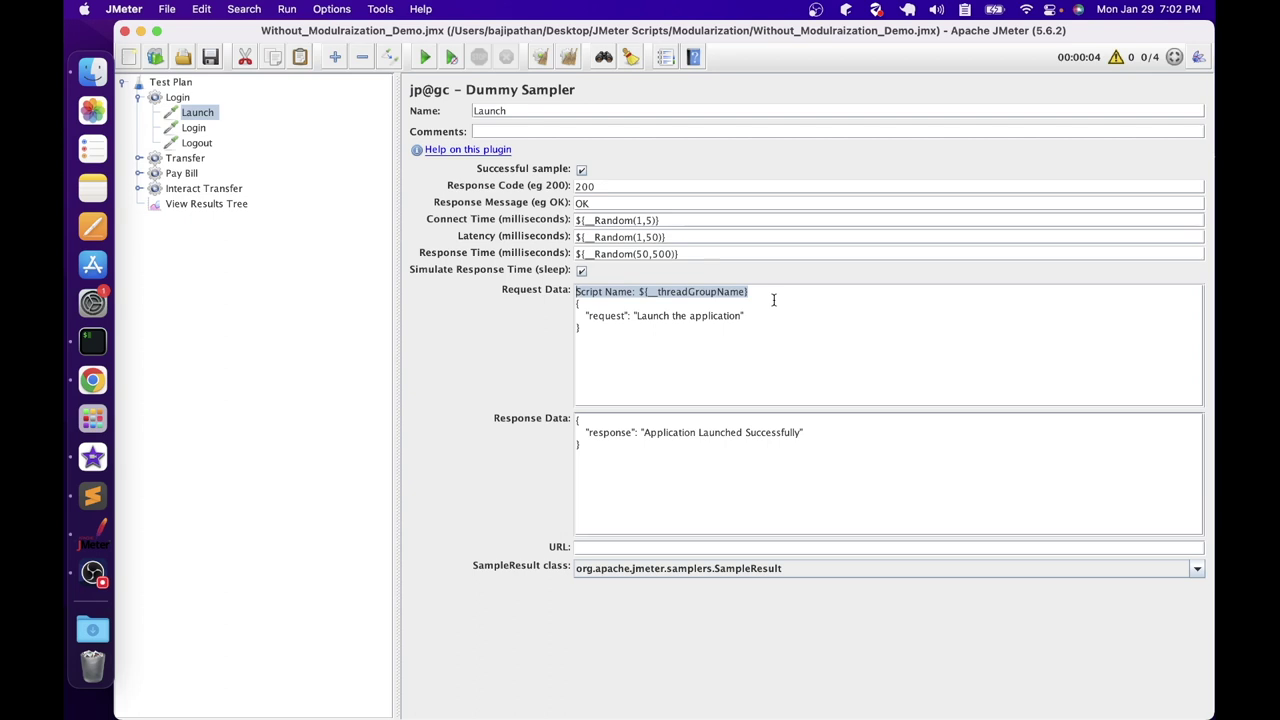
left_click_drag(624, 472, 563, 421)
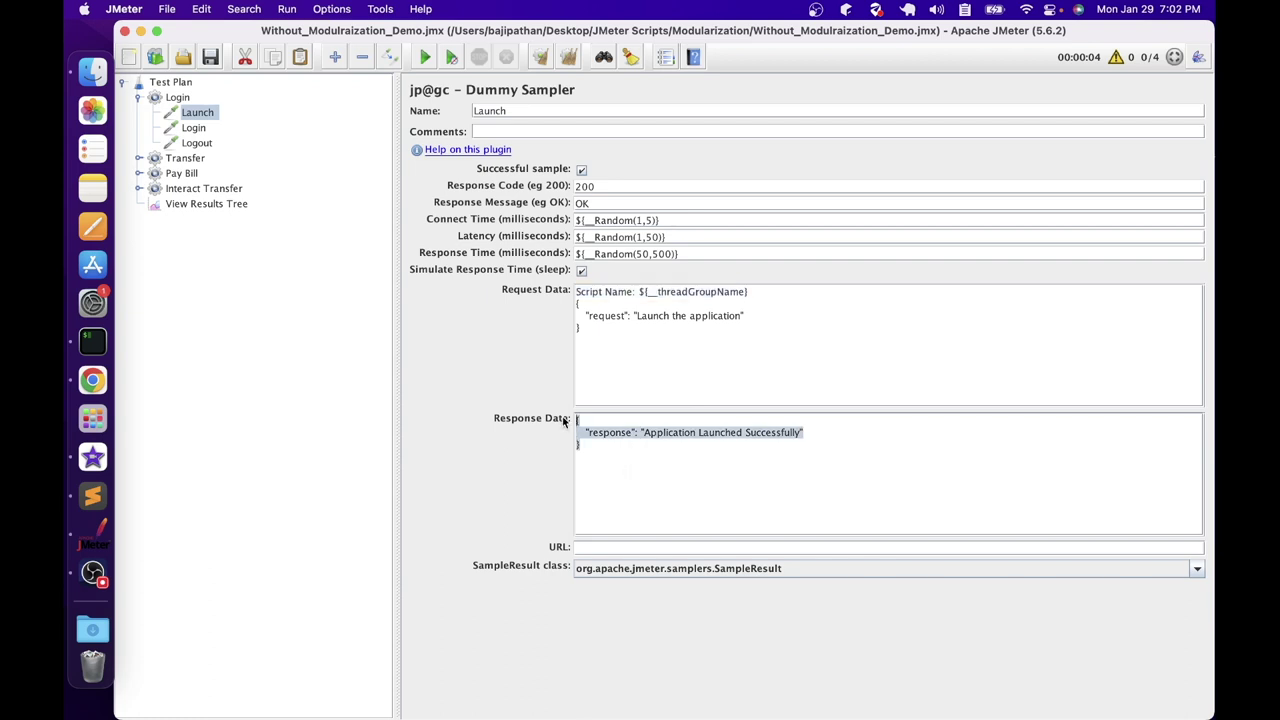
left_click(193, 128)
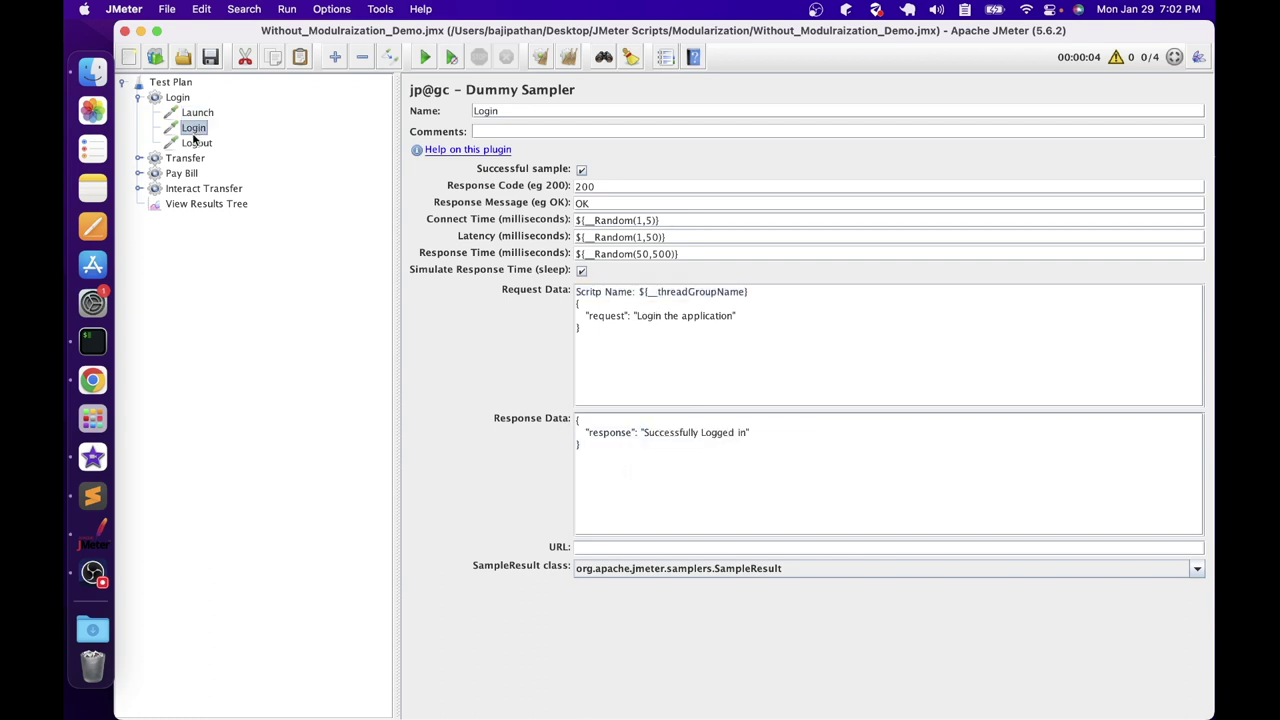
left_click(195, 144)
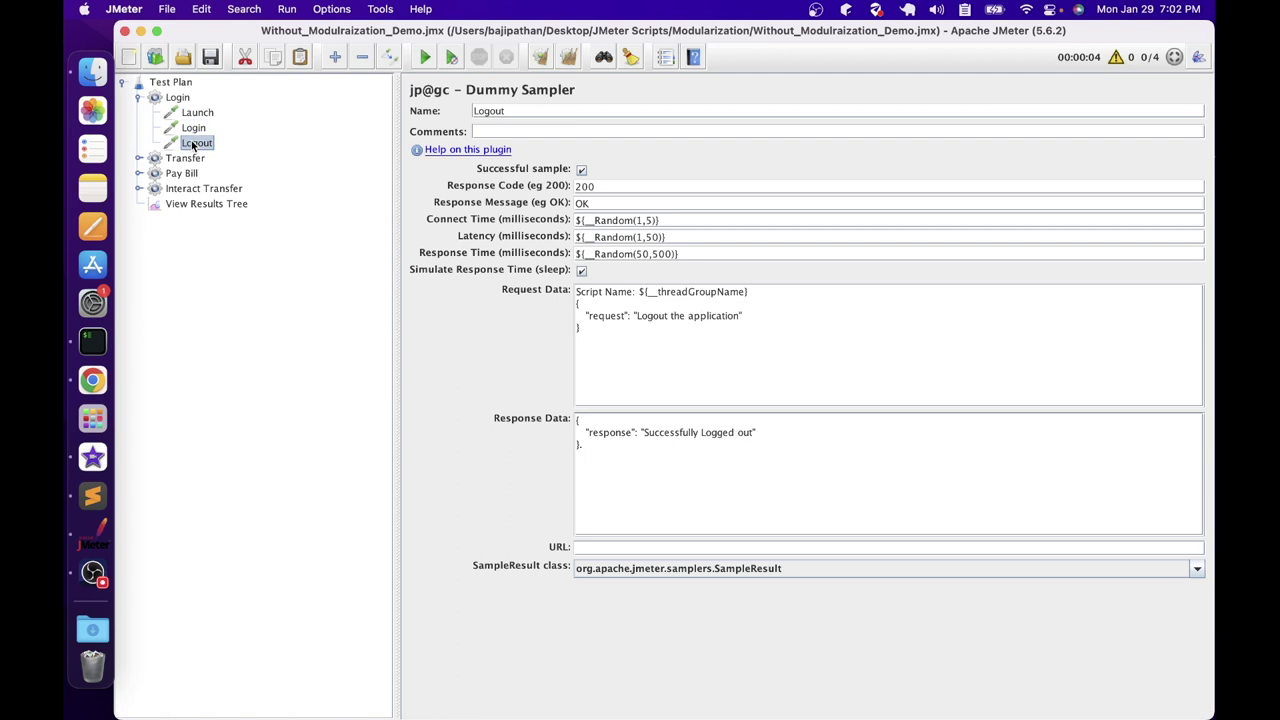
left_click(138, 97)
Step: Review the Transfer thread group's settings and its samplers from Launch through Fill Details and Finish to Logout
left_click(139, 112)
left_click(186, 112)
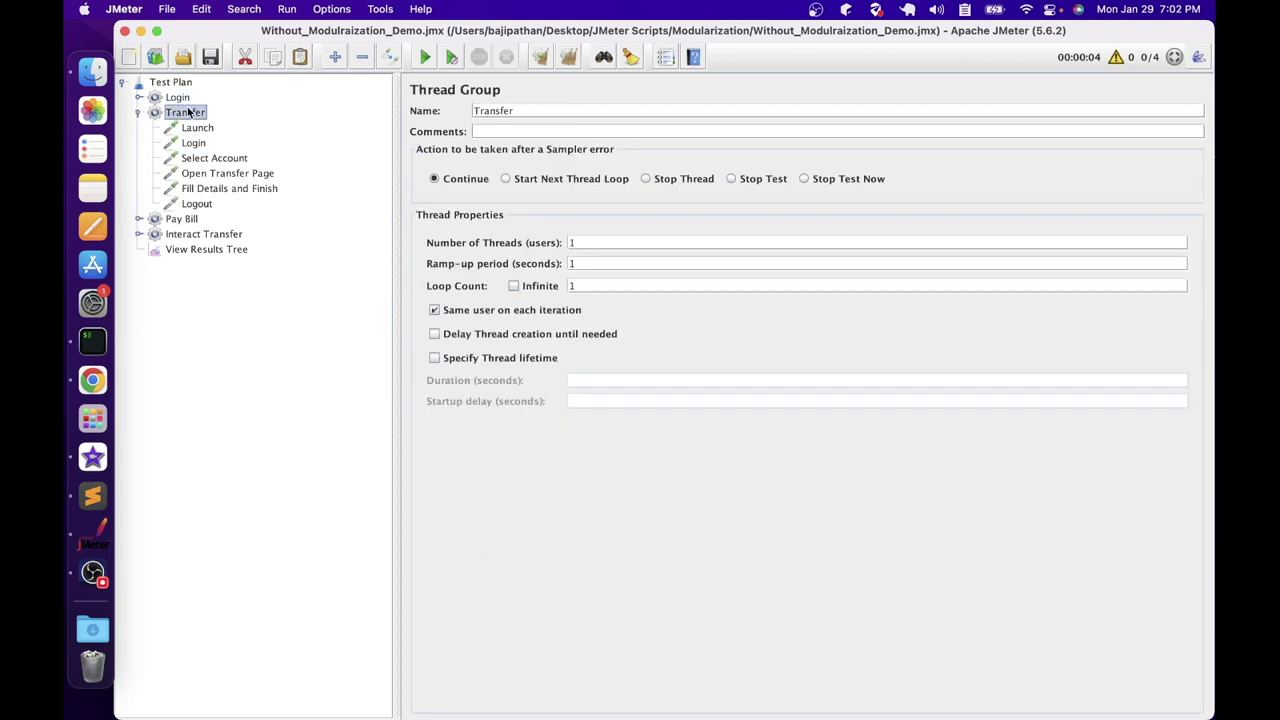
left_click(201, 129)
left_click(202, 143)
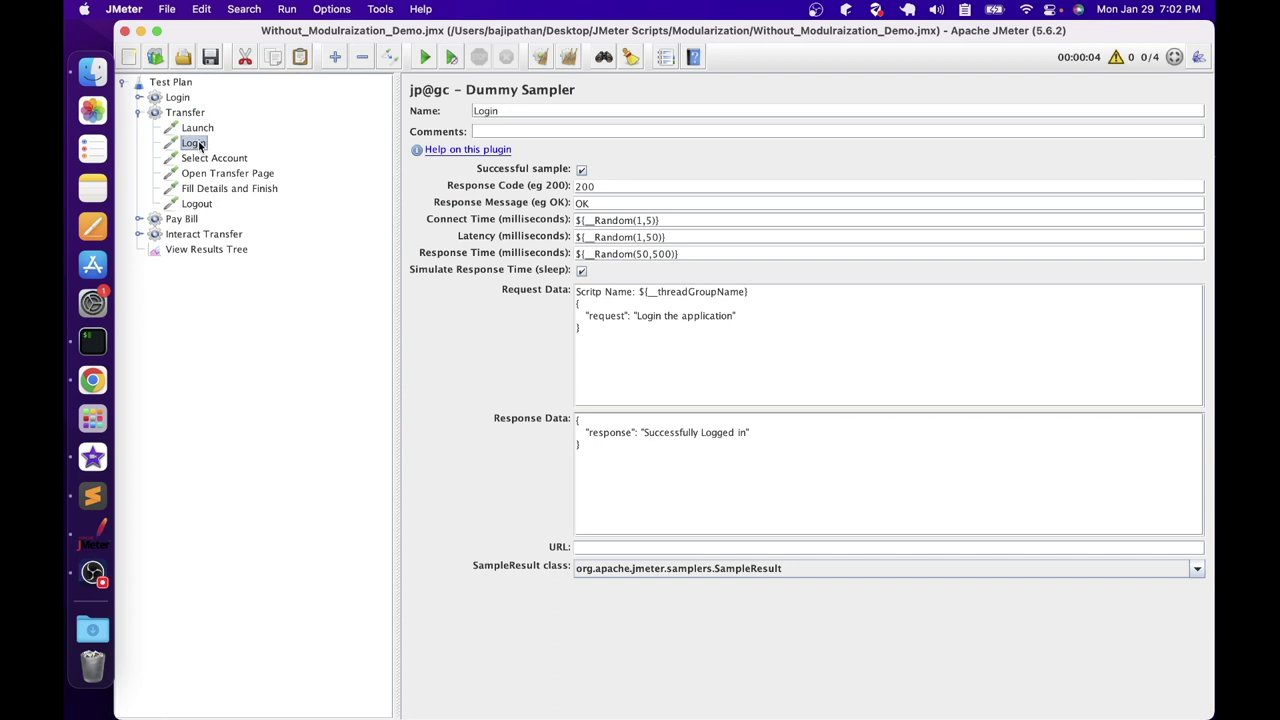
left_click(204, 158)
left_click(212, 173)
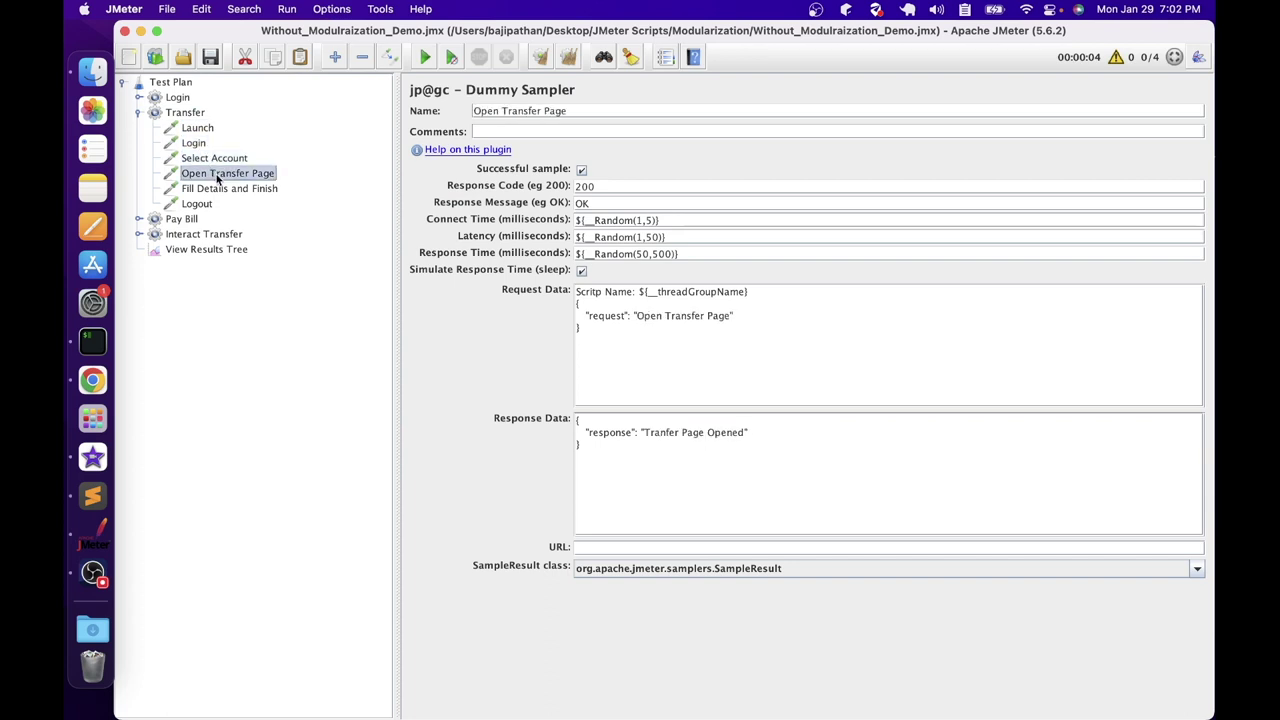
left_click(218, 190)
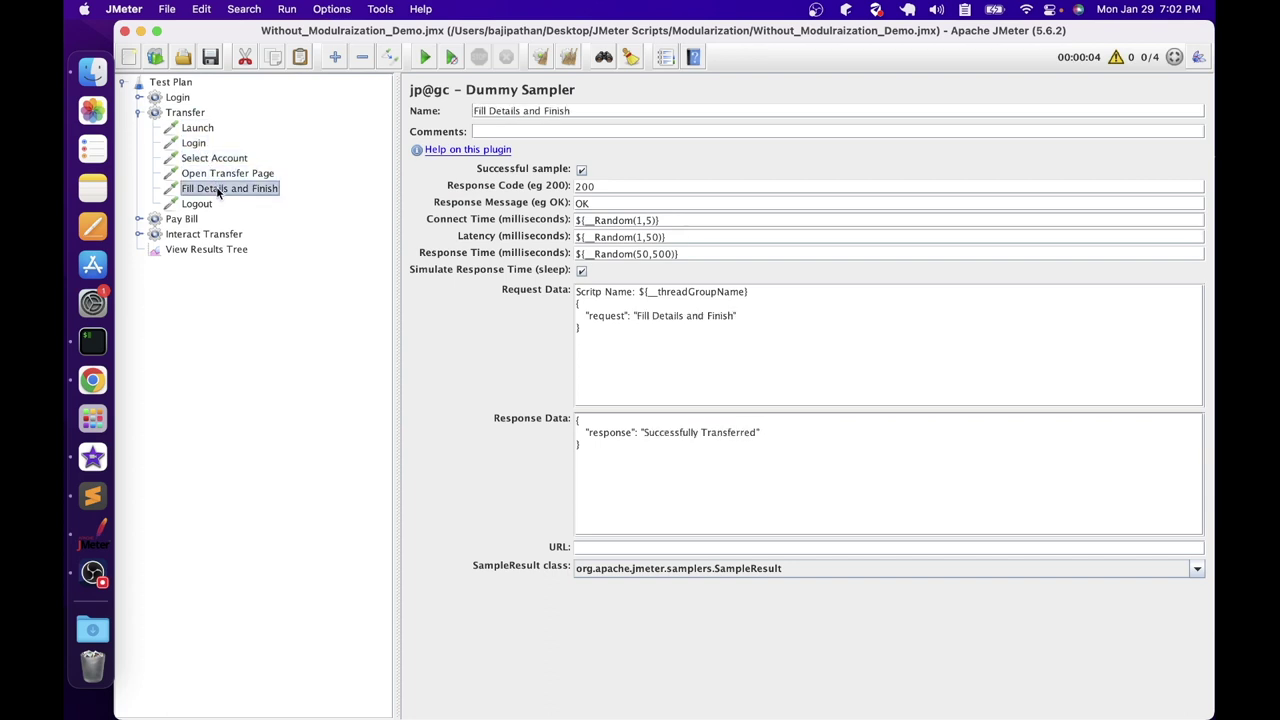
left_click(198, 206)
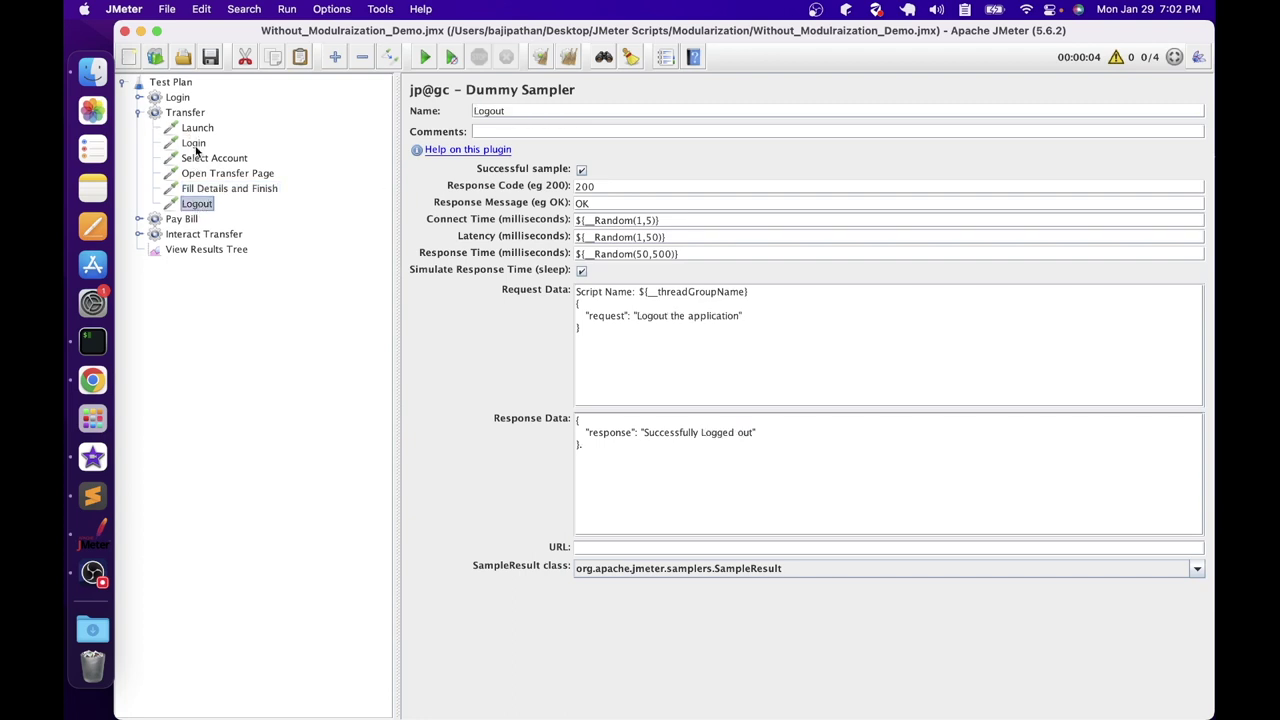
left_click(138, 112)
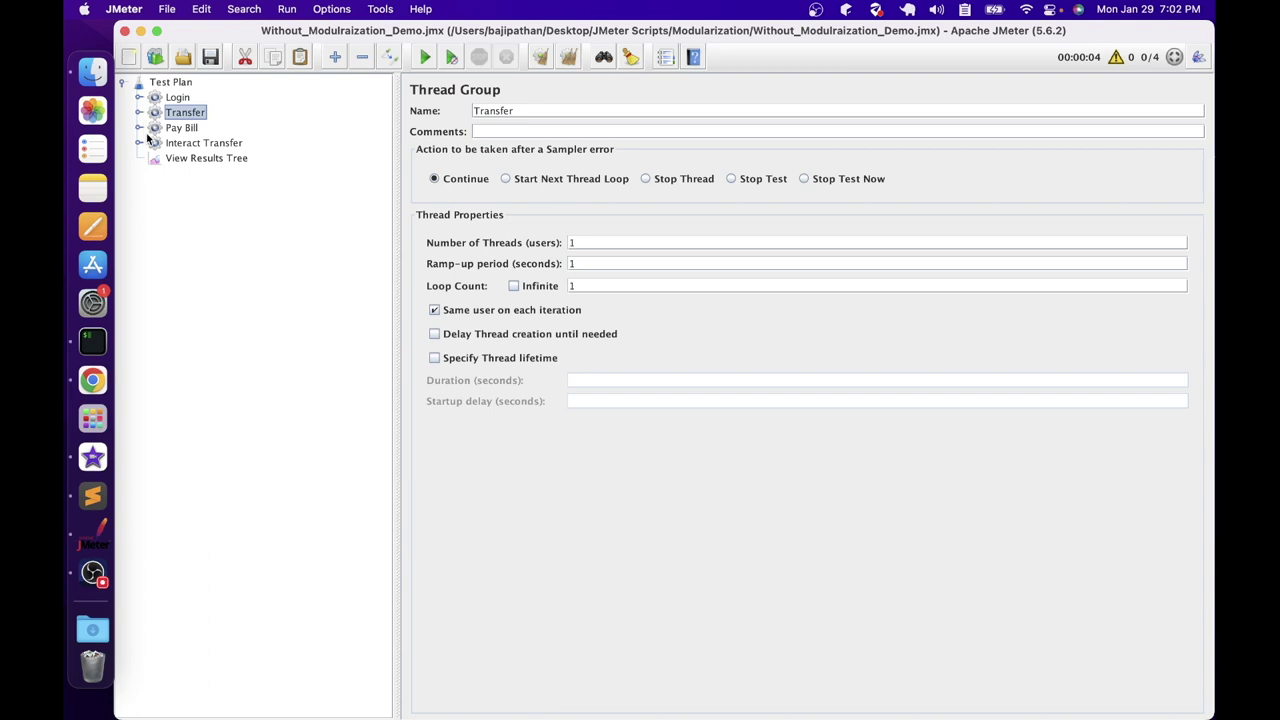
Step: Review each sampler in the Pay Bill thread group, from Launch to Logout
left_click(138, 128)
left_click(196, 143)
left_click(192, 158)
left_click(212, 173)
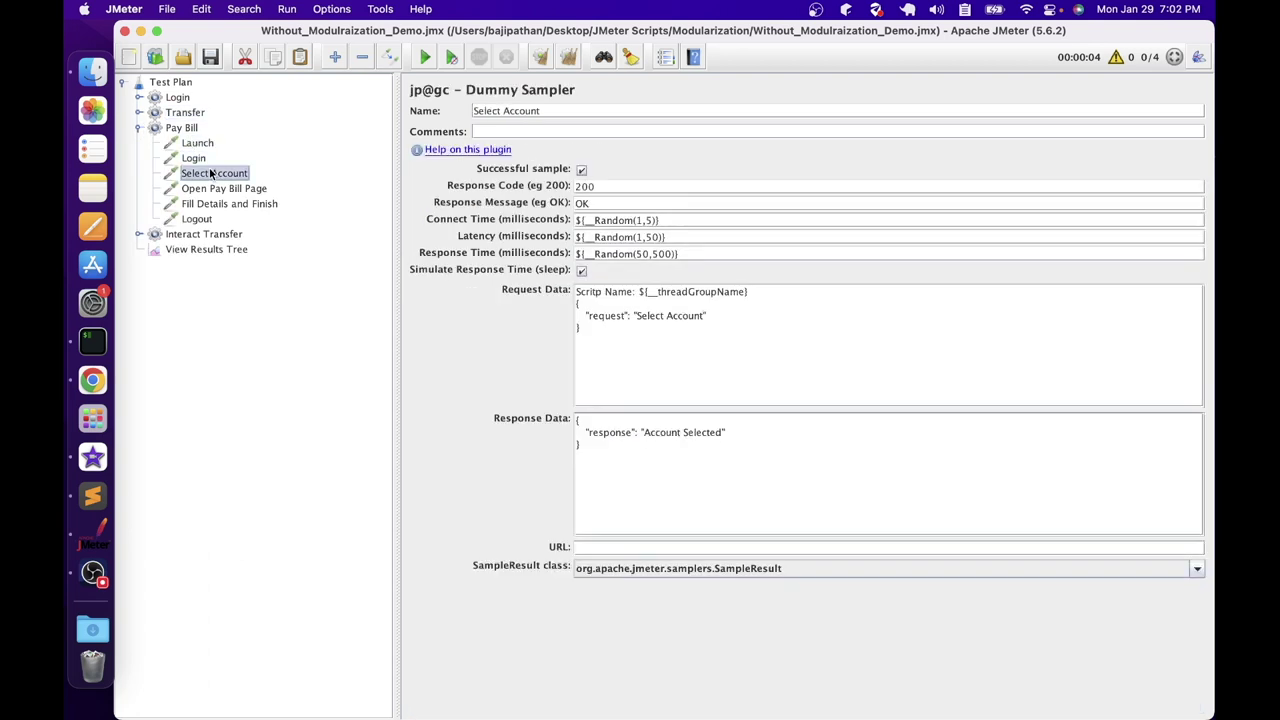
left_click(218, 190)
left_click(217, 205)
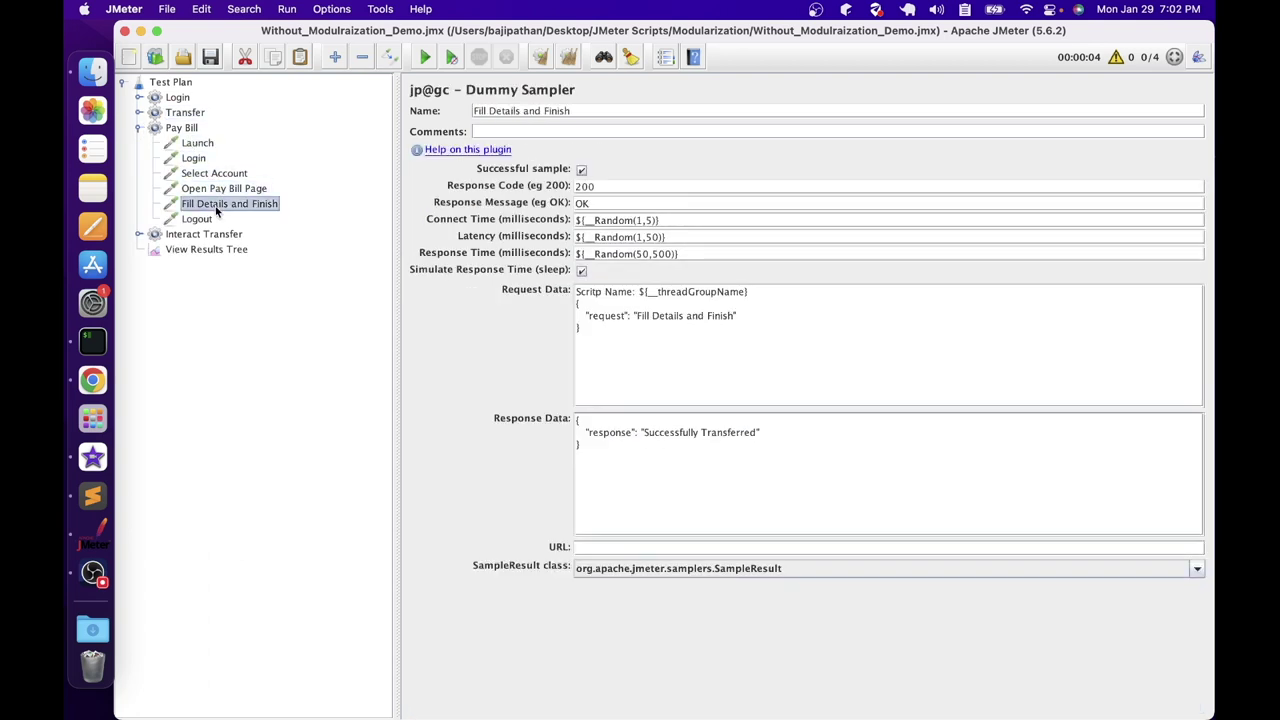
left_click(205, 219)
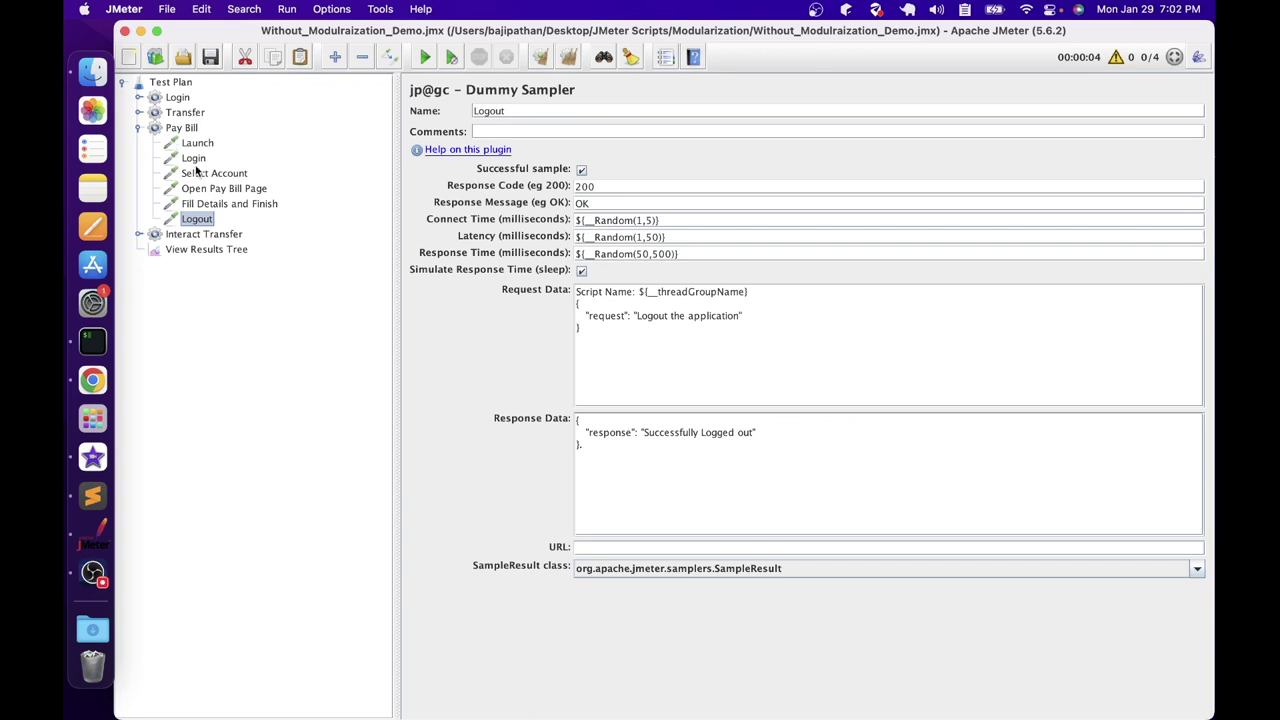
left_click(139, 128)
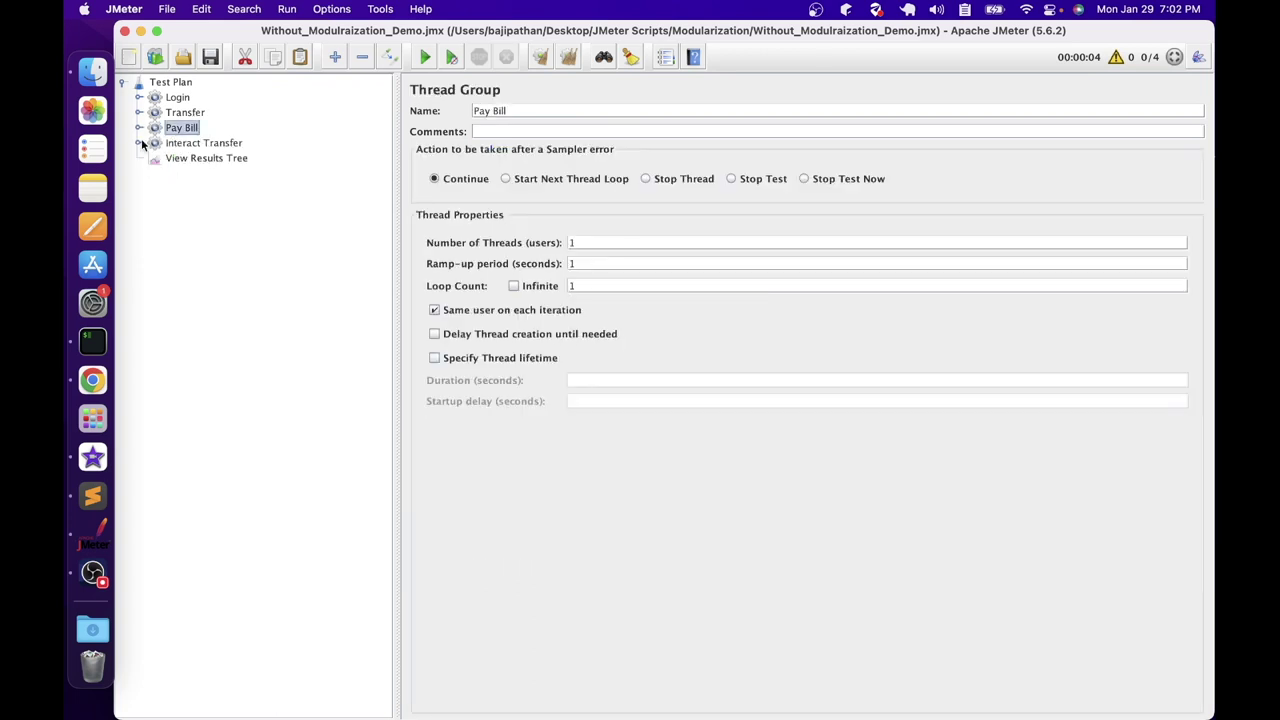
Step: Review the Interact Transfer thread group's samplers, including Open Interact Transfer Page, and view the View Results Tree listener
left_click(138, 143)
left_click(197, 158)
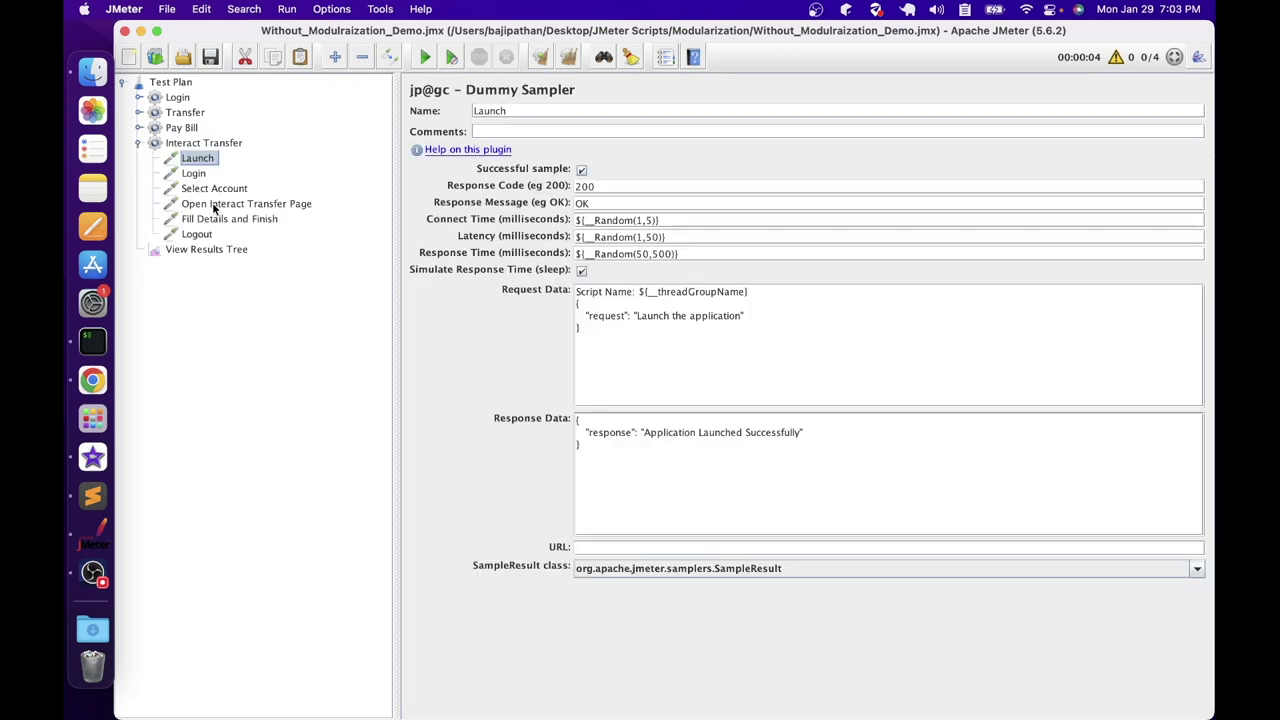
left_click(213, 205)
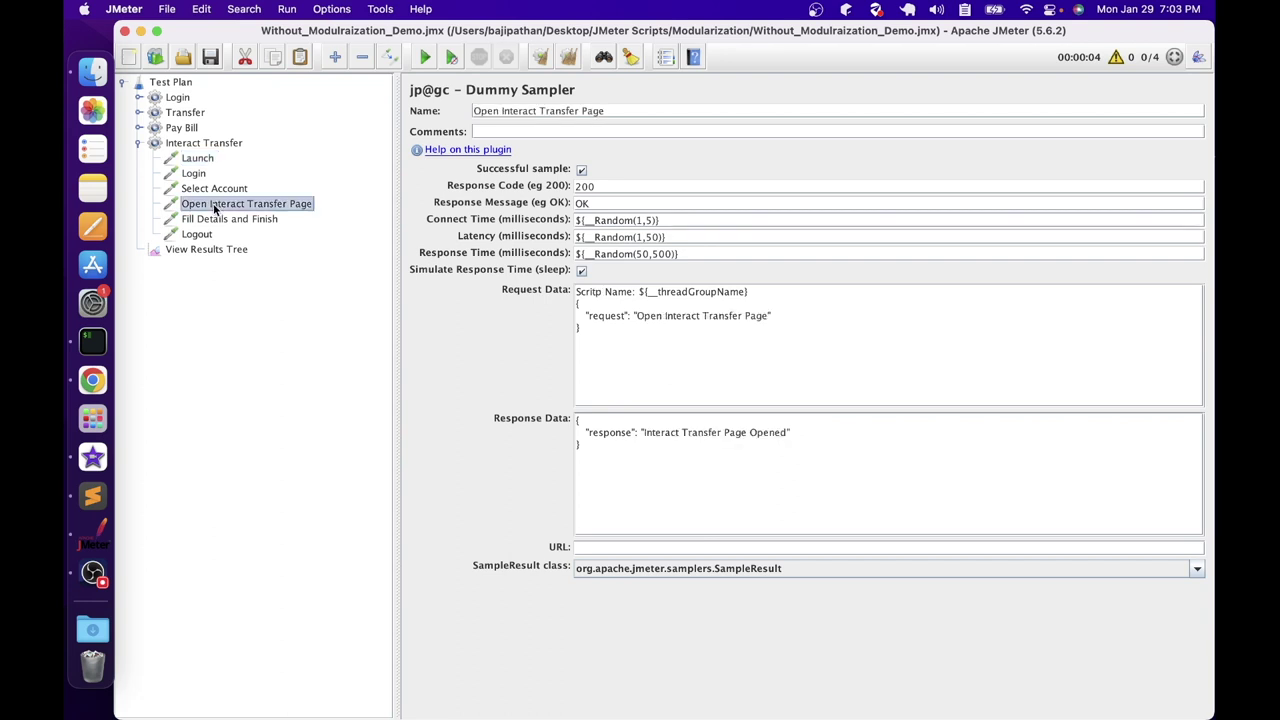
left_click(223, 220)
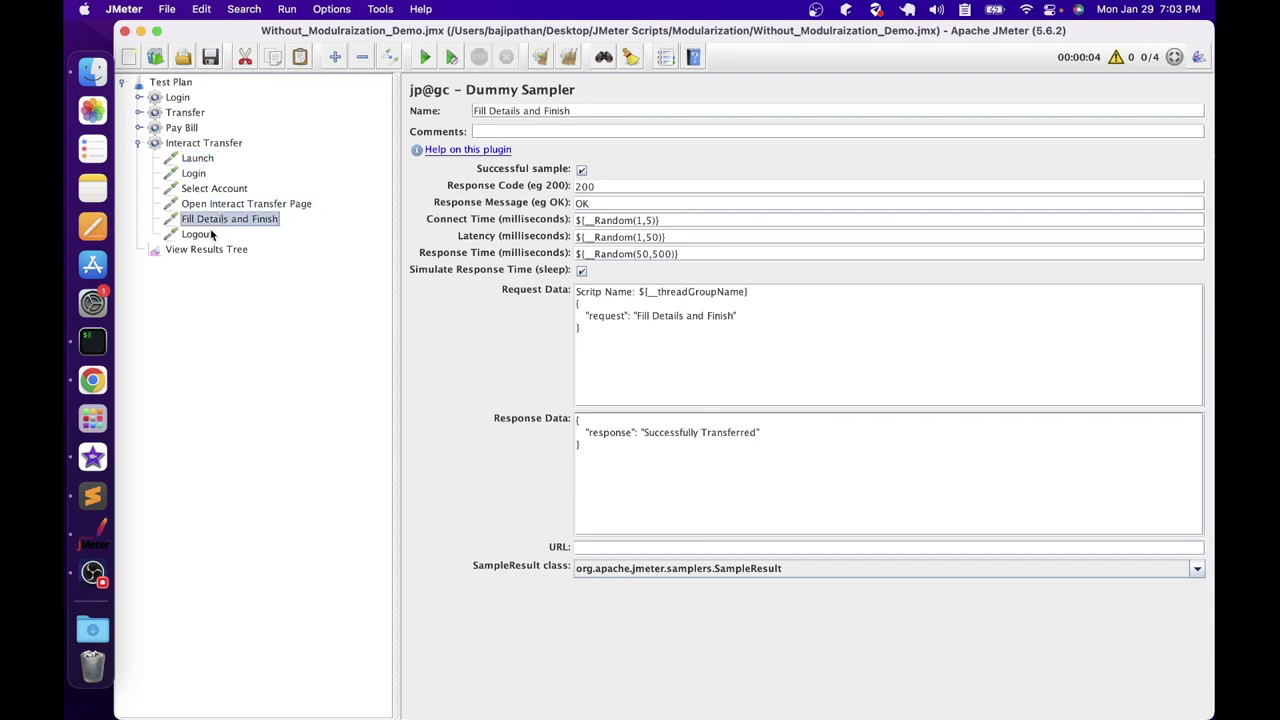
left_click(208, 237)
key("Left")
key("Left")
key("Down")
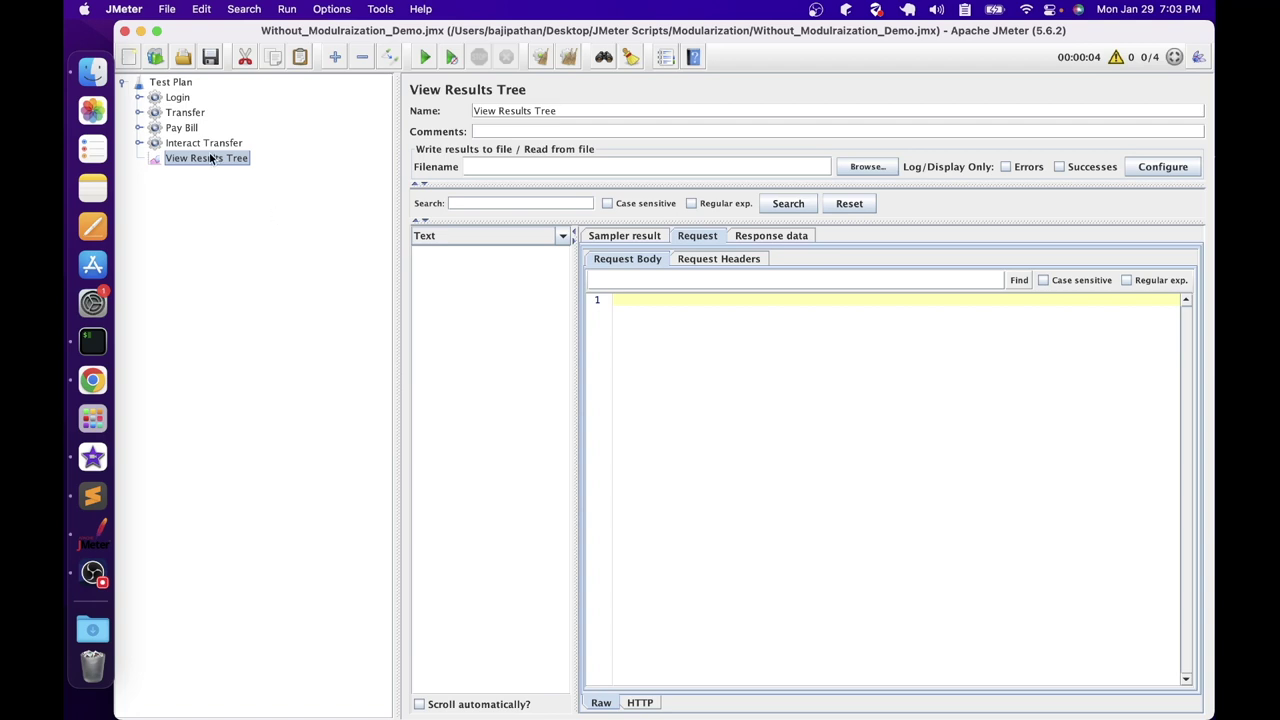
Step: Set the test plan to run its thread groups consecutively, one at a time
left_click(166, 83)
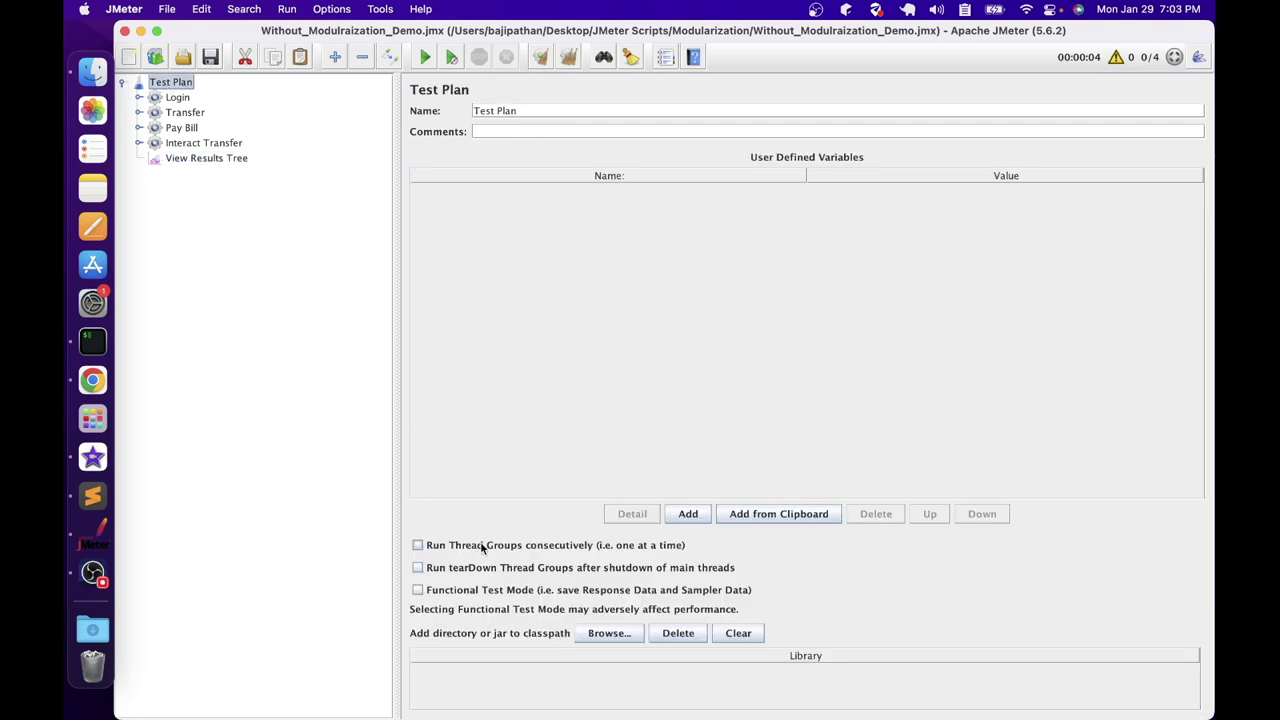
left_click(413, 546)
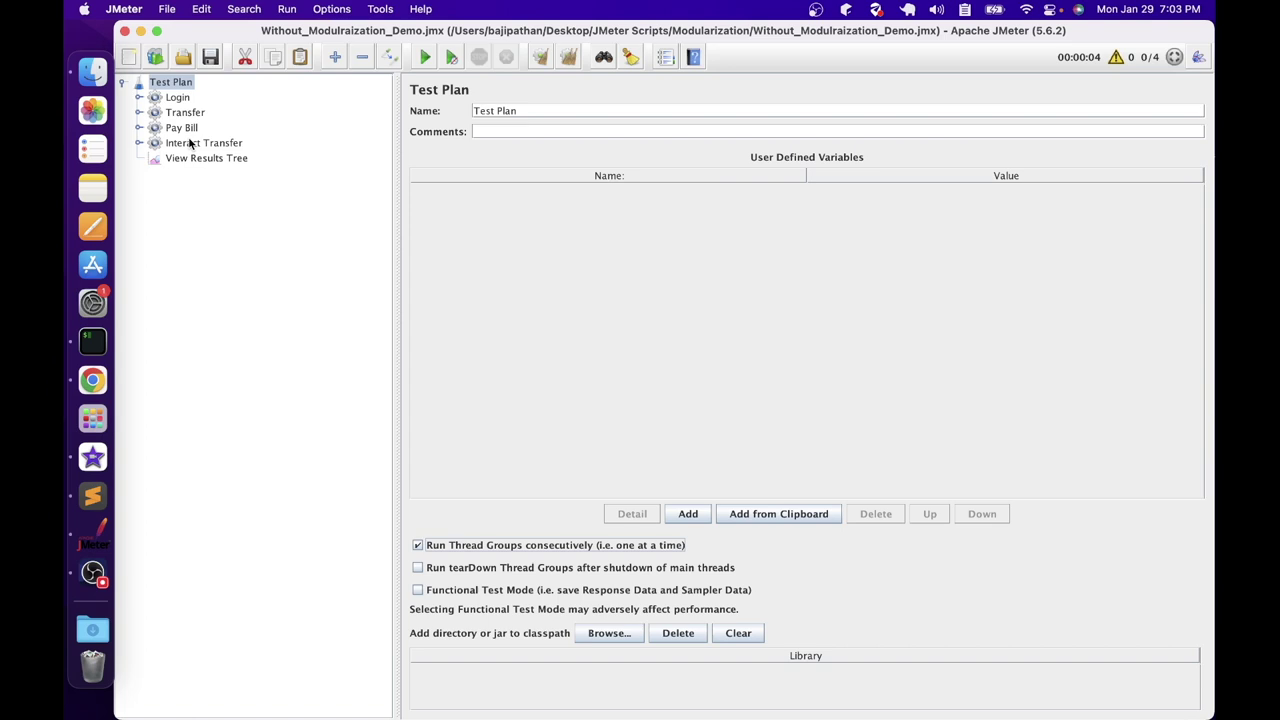
Step: Expand all four thread groups to compare their repeated samplers, and collapse them again
left_click(138, 97)
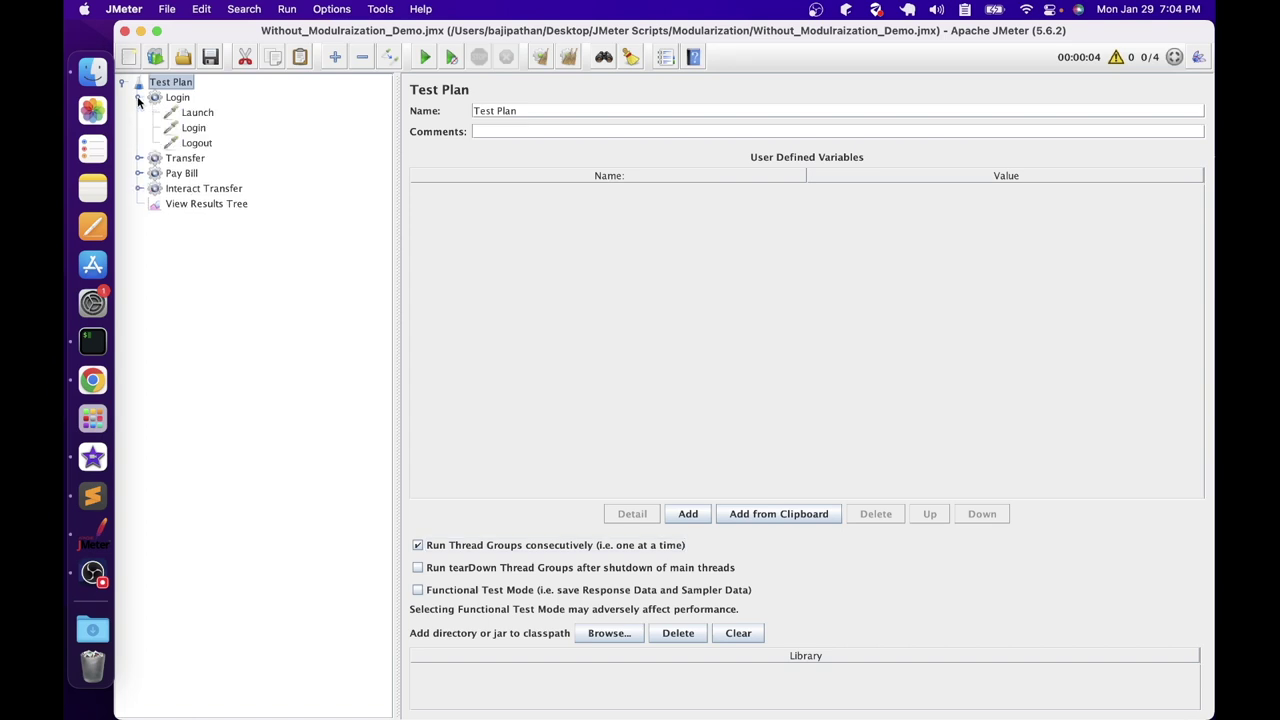
left_click(139, 158)
left_click(139, 264)
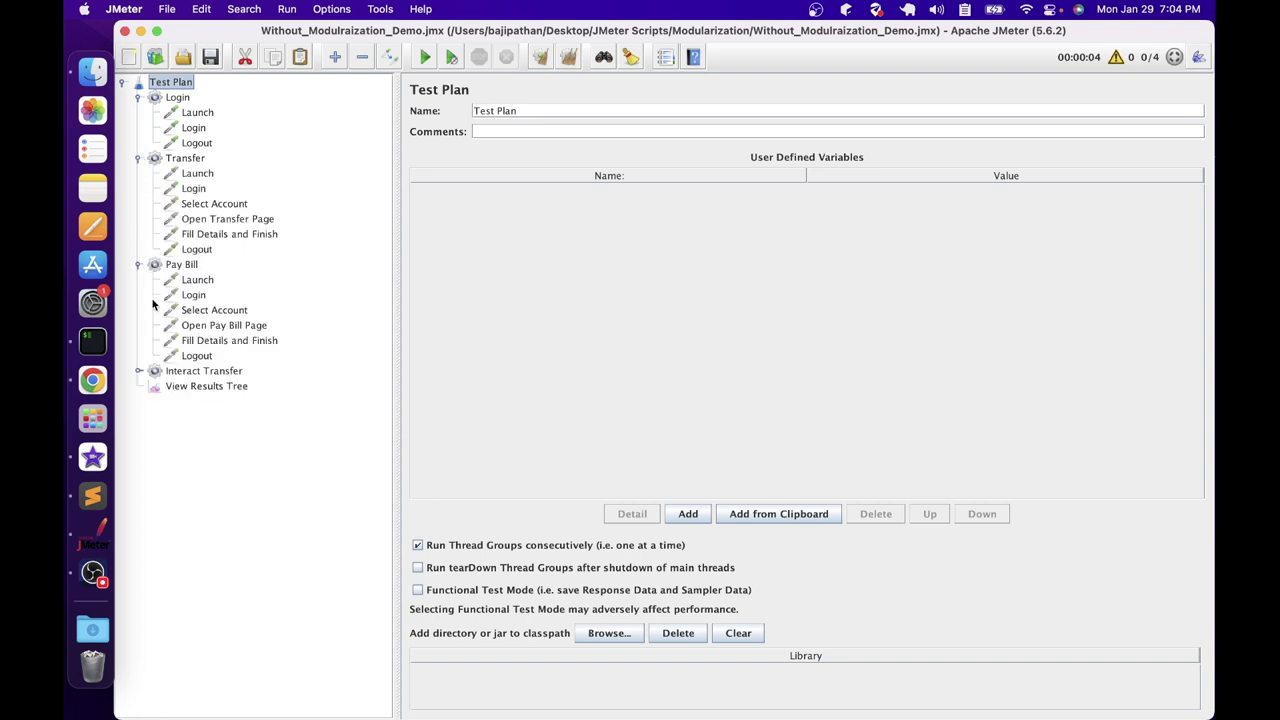
left_click(139, 371)
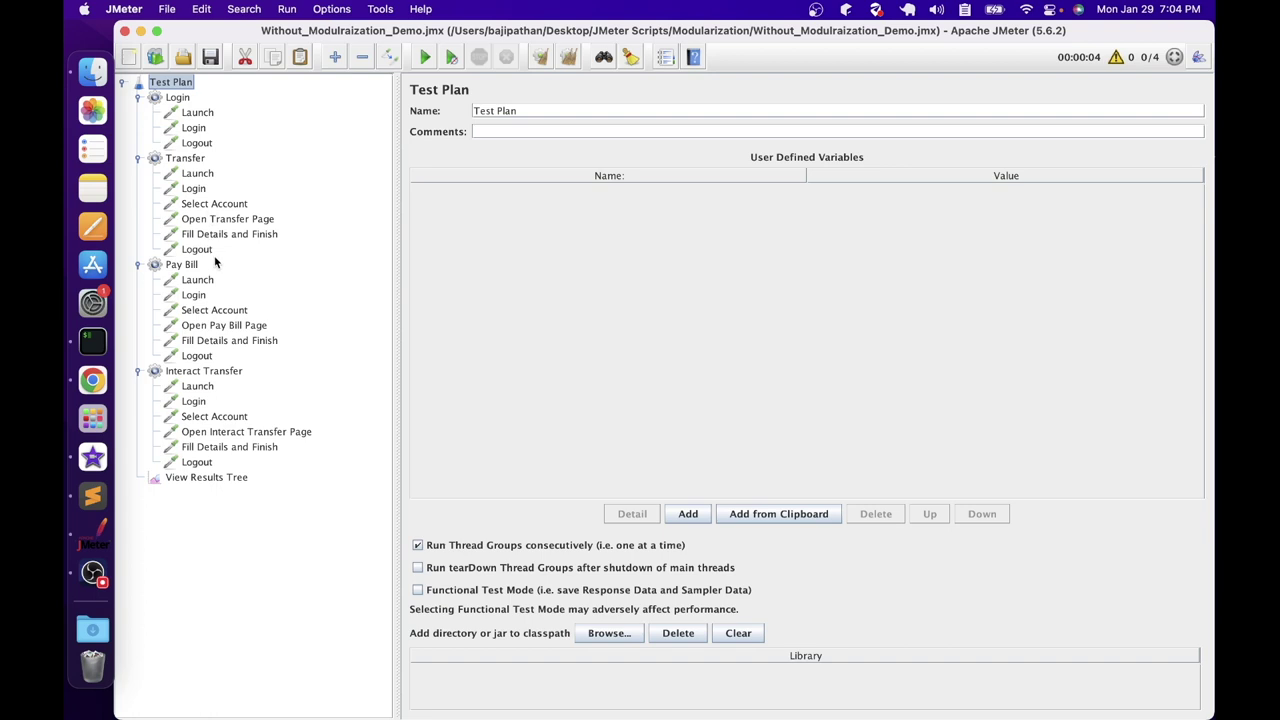
left_click(139, 97)
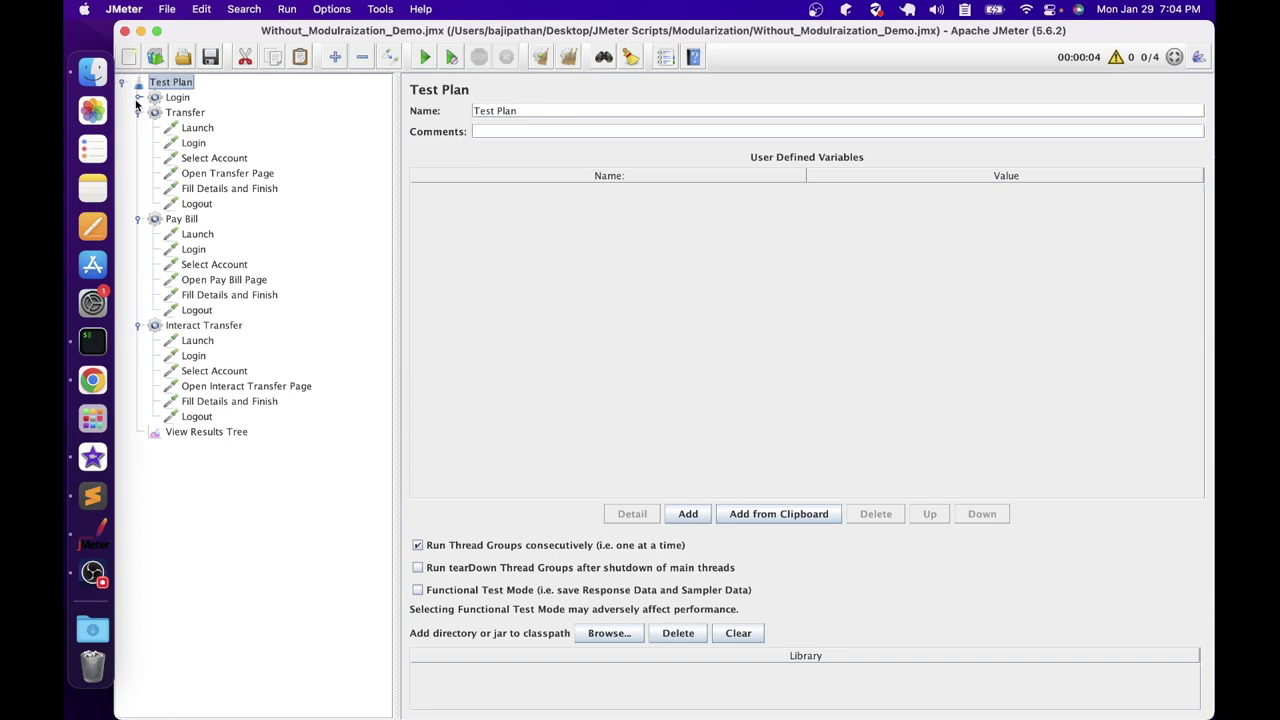
left_click(139, 112)
left_click(139, 127)
left_click(139, 143)
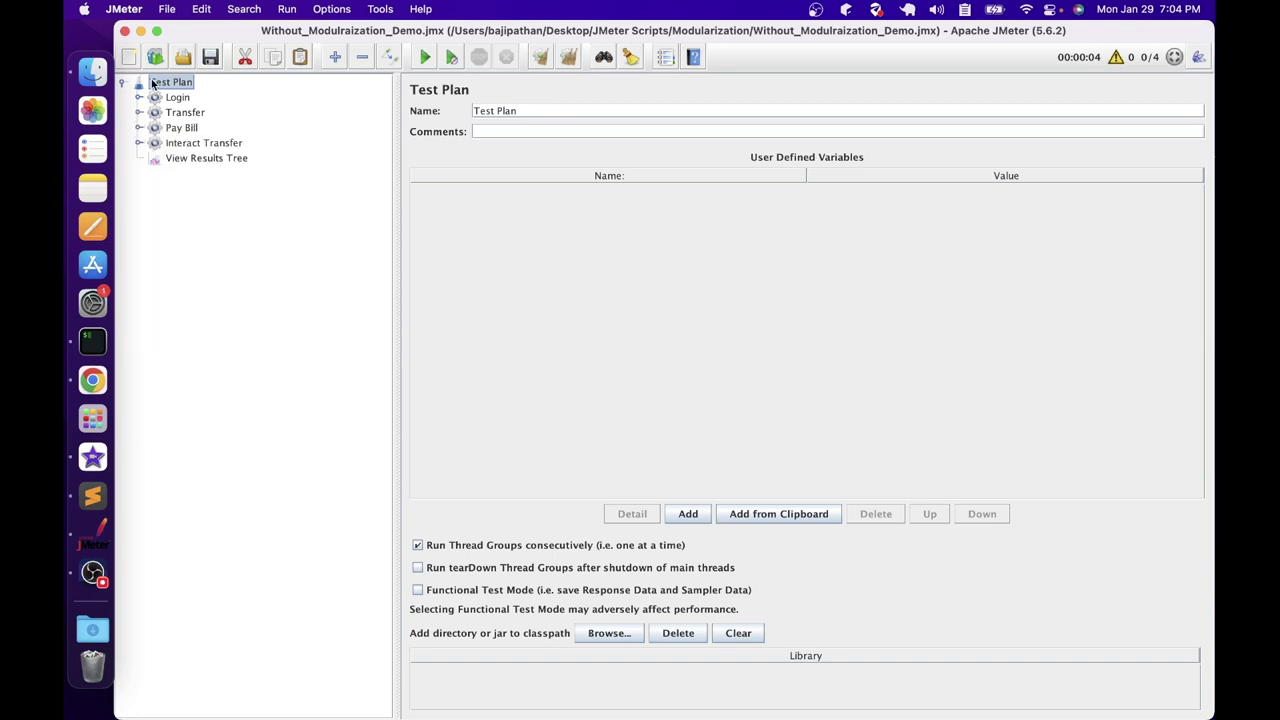
Step: Run the test plan with the View Results Tree listener open
left_click(206, 158)
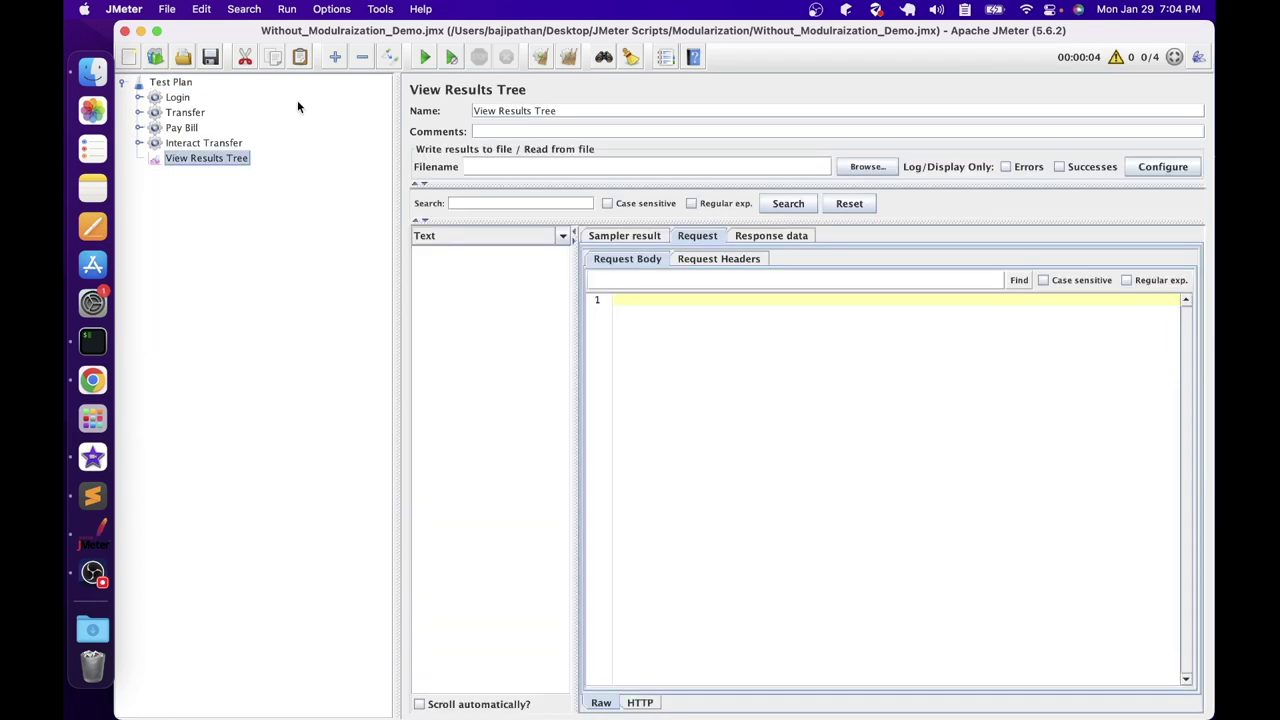
left_click(424, 57)
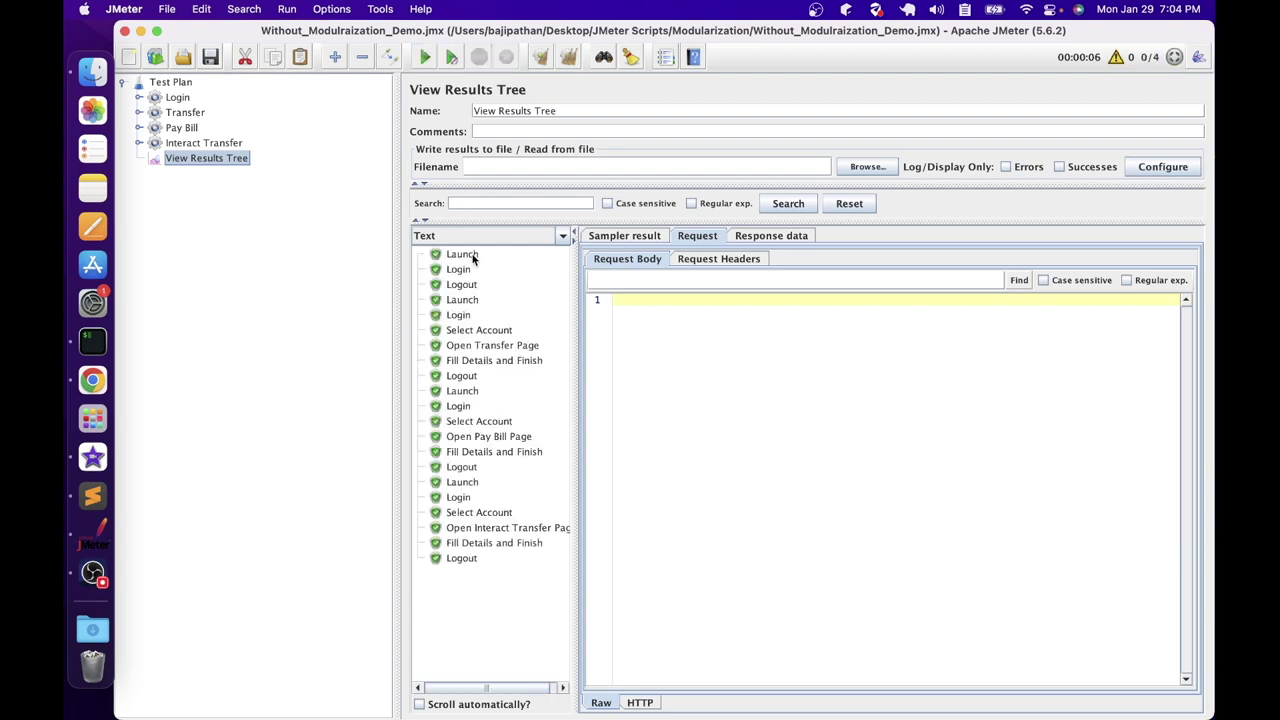
Step: Inspect the request bodies of the Login thread group's Launch, Login and Logout results, checking the script name in each
left_click(138, 97)
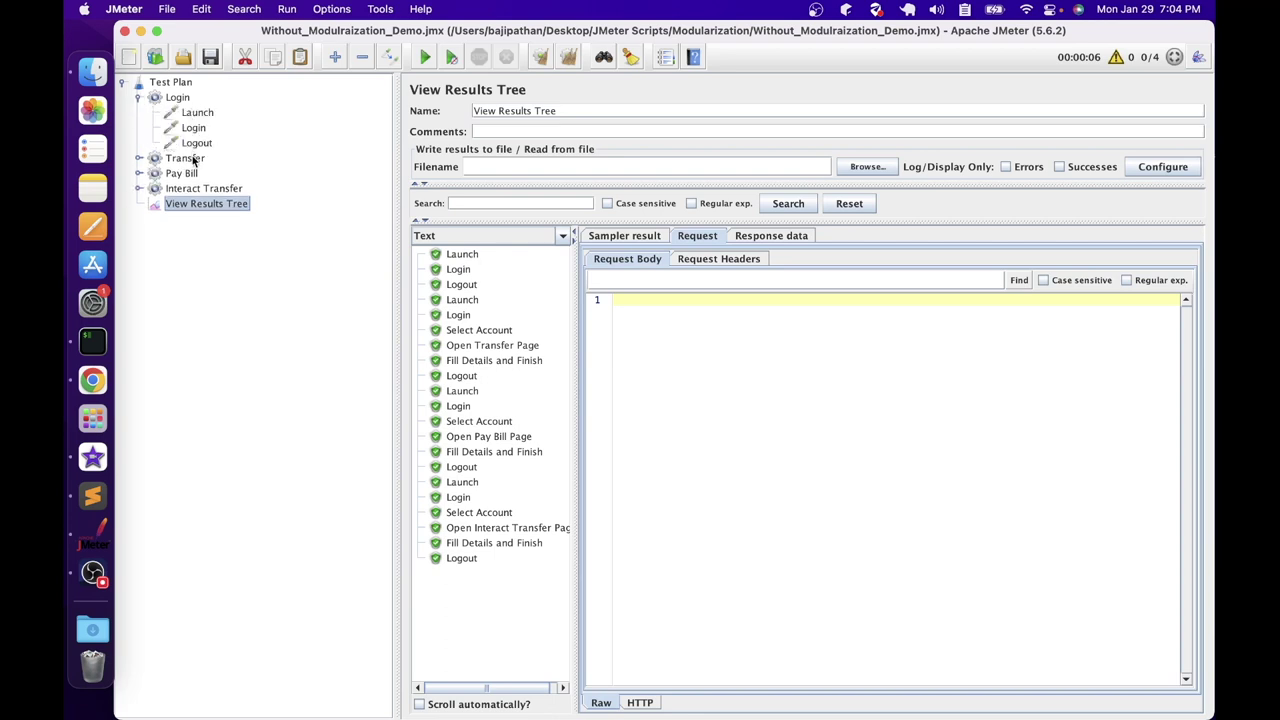
left_click(463, 255)
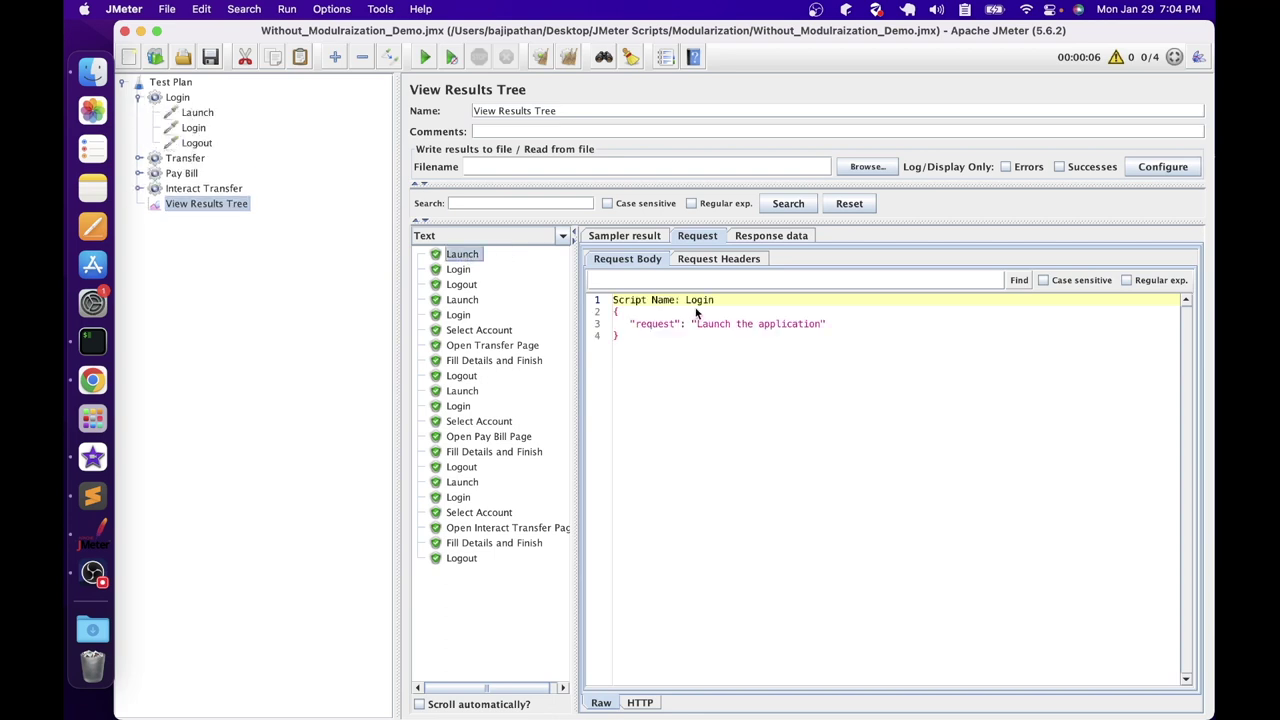
left_click_drag(711, 300, 662, 300)
left_click(470, 286)
left_click(475, 270)
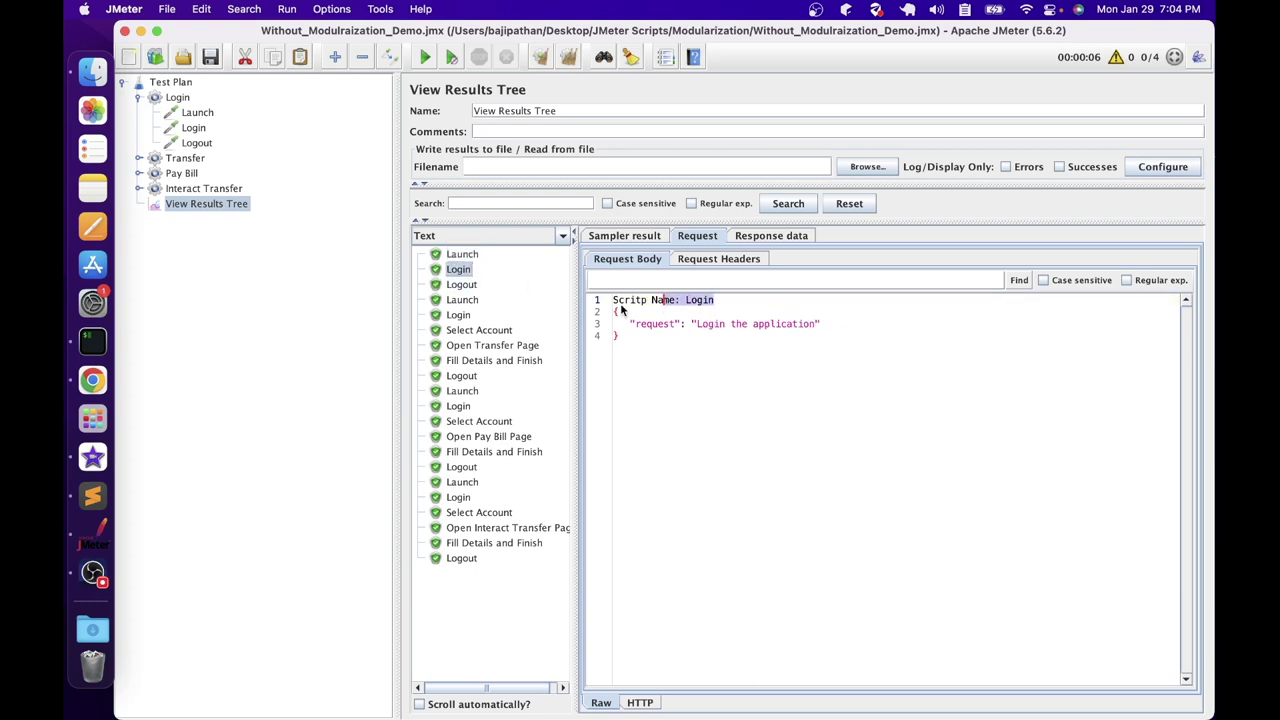
left_click(456, 287)
left_click(722, 311)
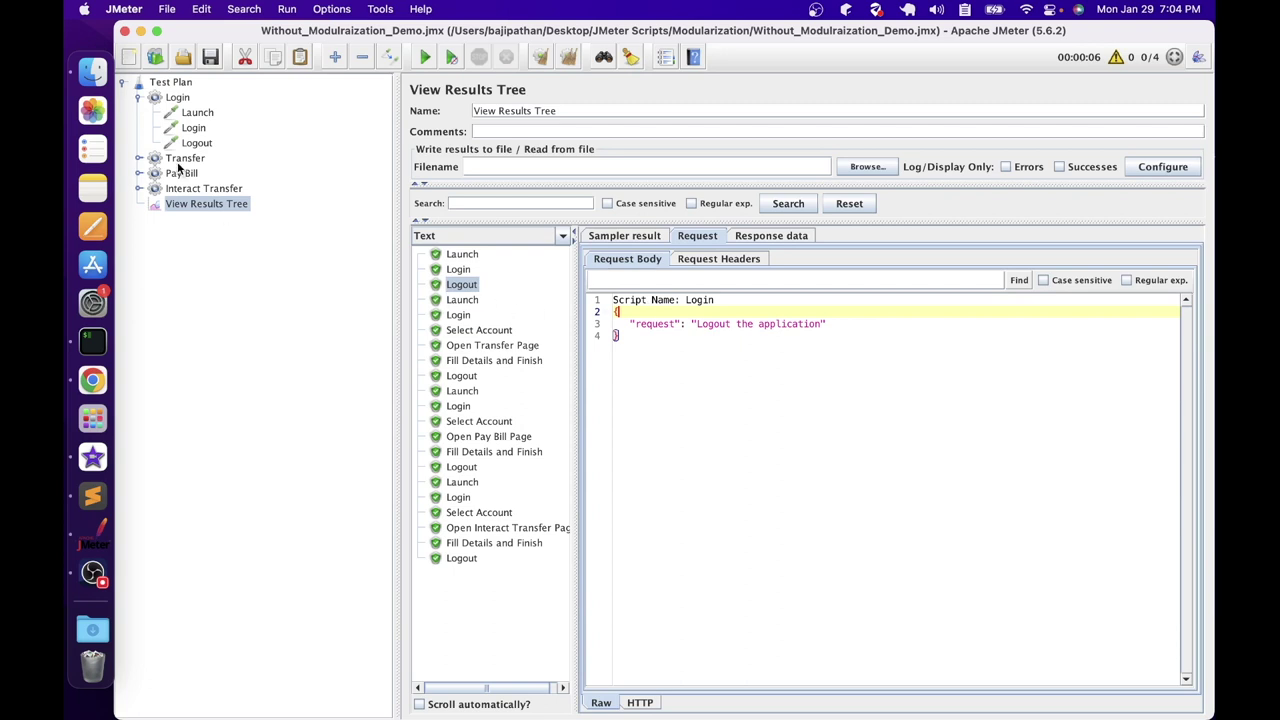
Step: Inspect the request bodies of the Transfer thread group's results from Launch to Logout, checking the script name in each
left_click(460, 300)
double_click(686, 302)
left_click(458, 315)
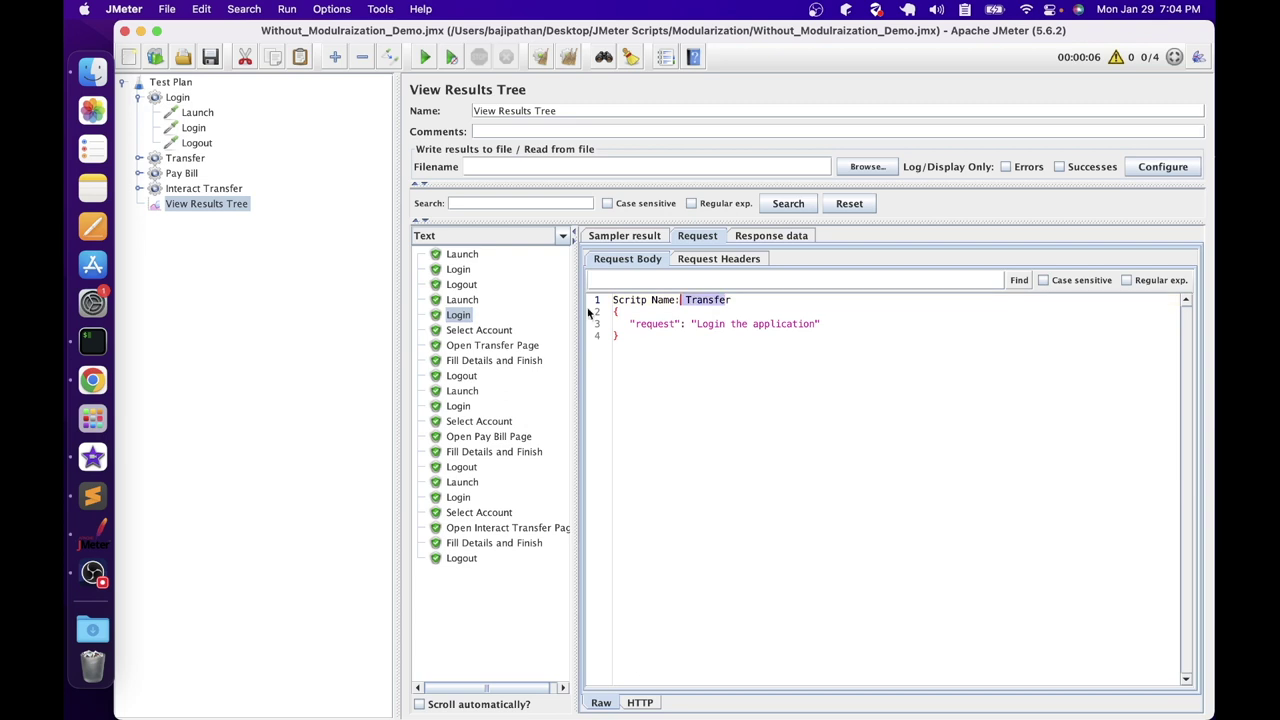
left_click(493, 330)
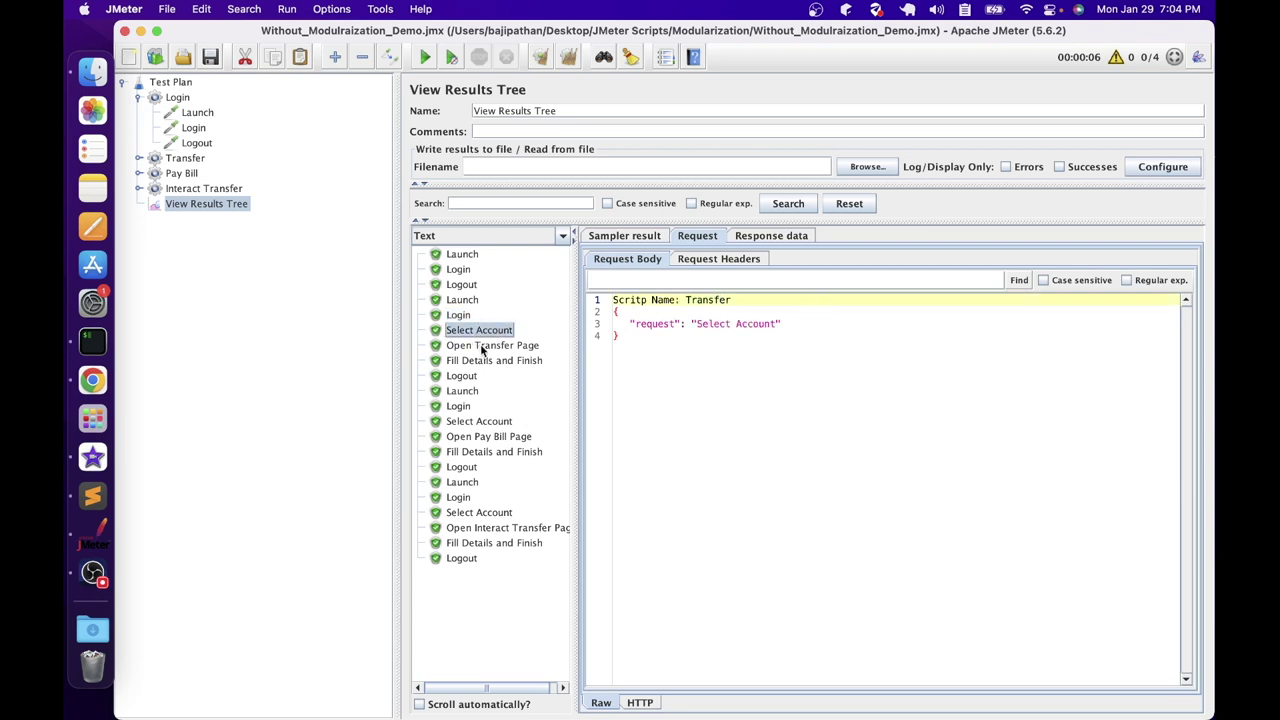
left_click(483, 347)
left_click(490, 361)
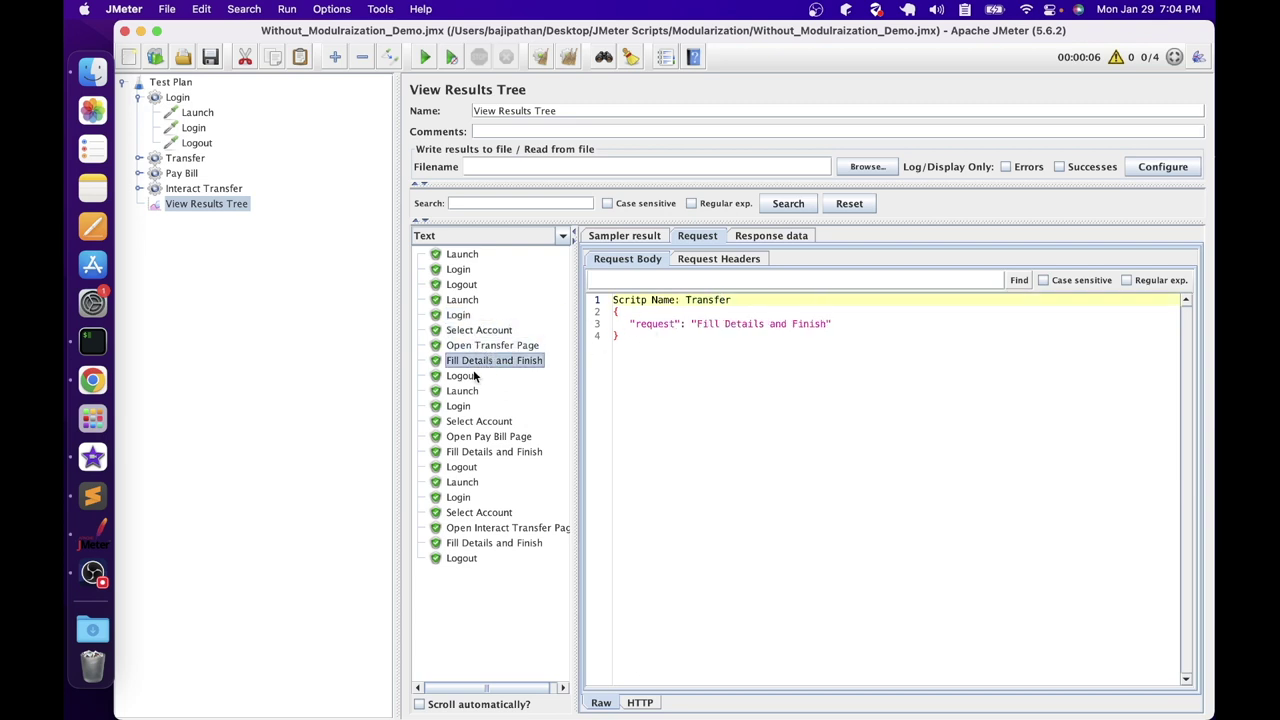
left_click(472, 376)
left_click_drag(731, 300, 598, 308)
Step: Inspect the request bodies of the Pay Bill results and the first Interact Transfer result, checking their script names
key("Down")
left_click_drag(731, 301, 688, 303)
key("Down")
key("Down")
key("Down")
key("Down")
key("Down")
key("Down")
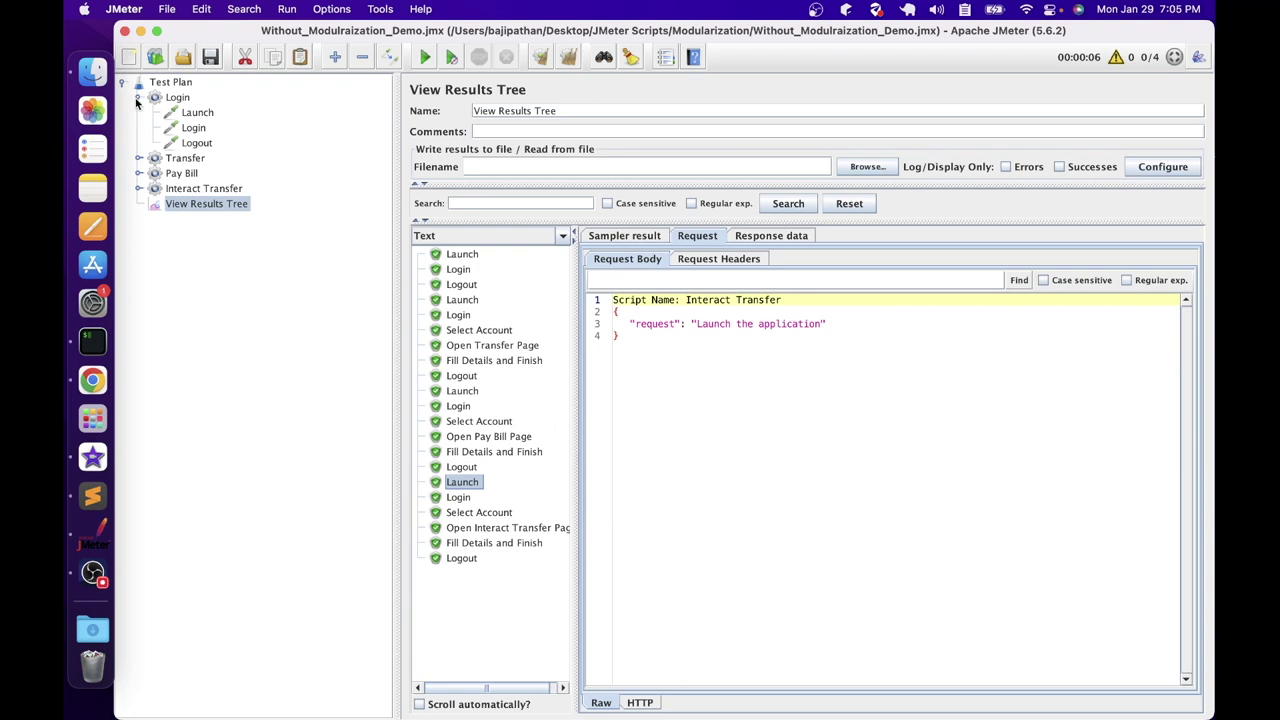
Step: Add the line "requestNo": 2340 to the request data of the Login sampler in the Login thread group
left_click(184, 130)
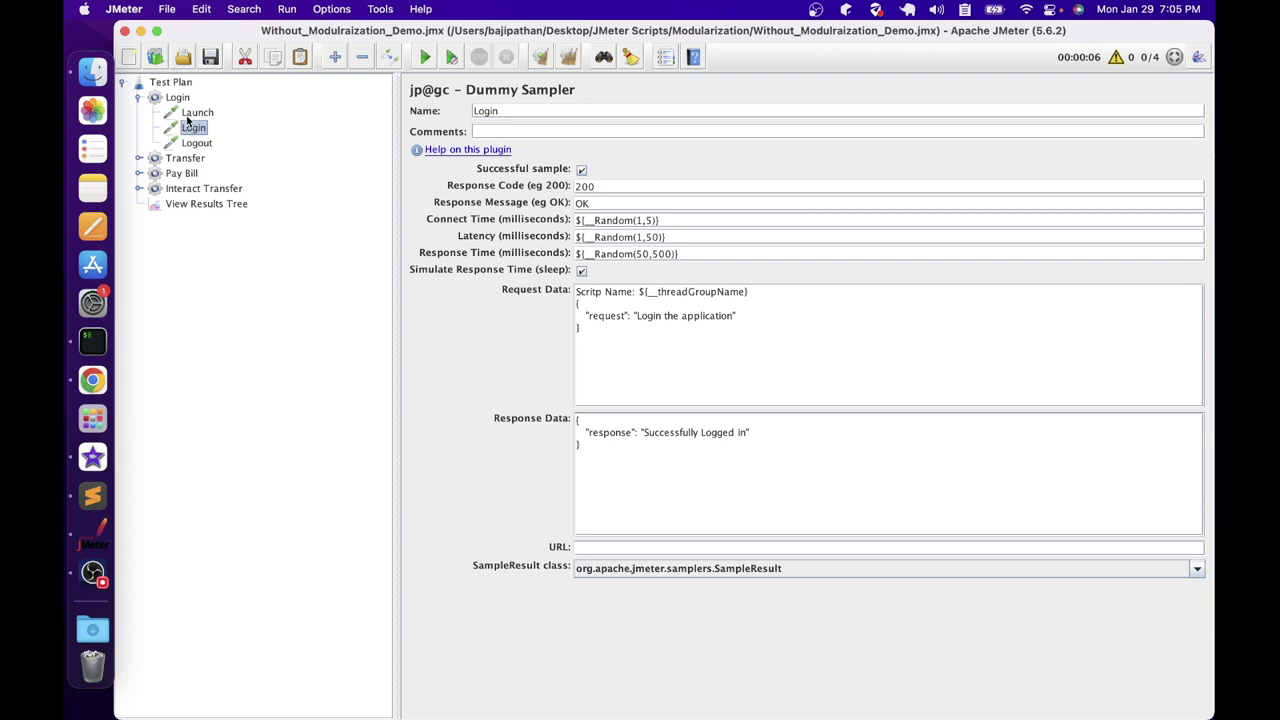
left_click(789, 318)
key("Return")
type("\"requestNo\": 2340")
Step: Expand the Transfer, Pay Bill and Interact Transfer thread groups and highlight the new requestNo line in the Login sampler
left_click(139, 158)
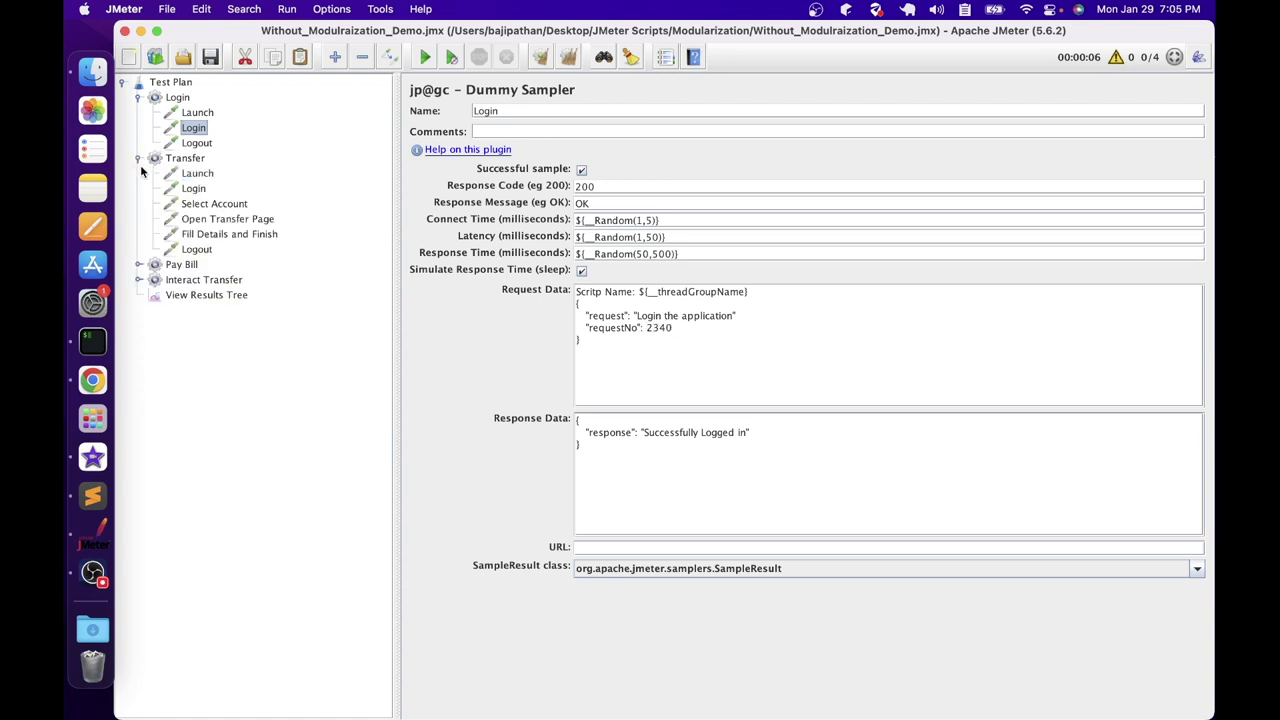
left_click(139, 264)
left_click(139, 371)
left_click_drag(673, 328, 573, 332)
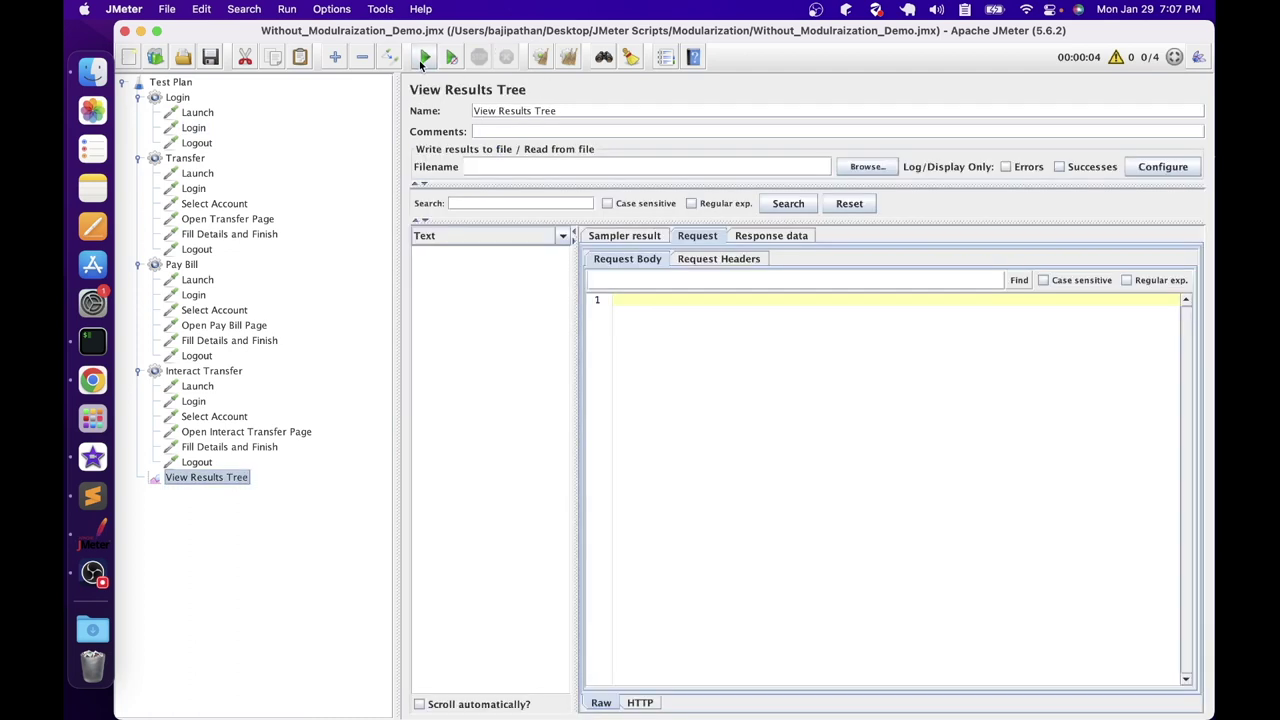
Step: Run the test plan and compare the request bodies of the four thread groups' Login results for the requestNo line
left_click(424, 57)
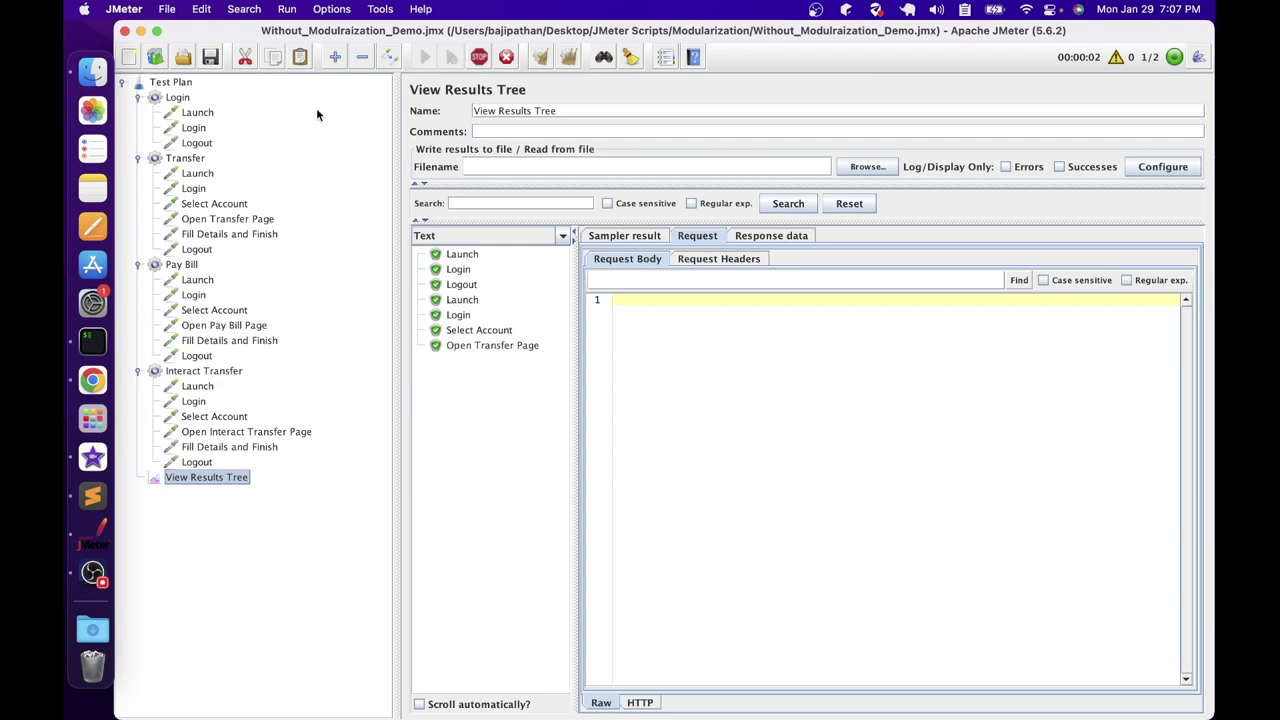
left_click(456, 270)
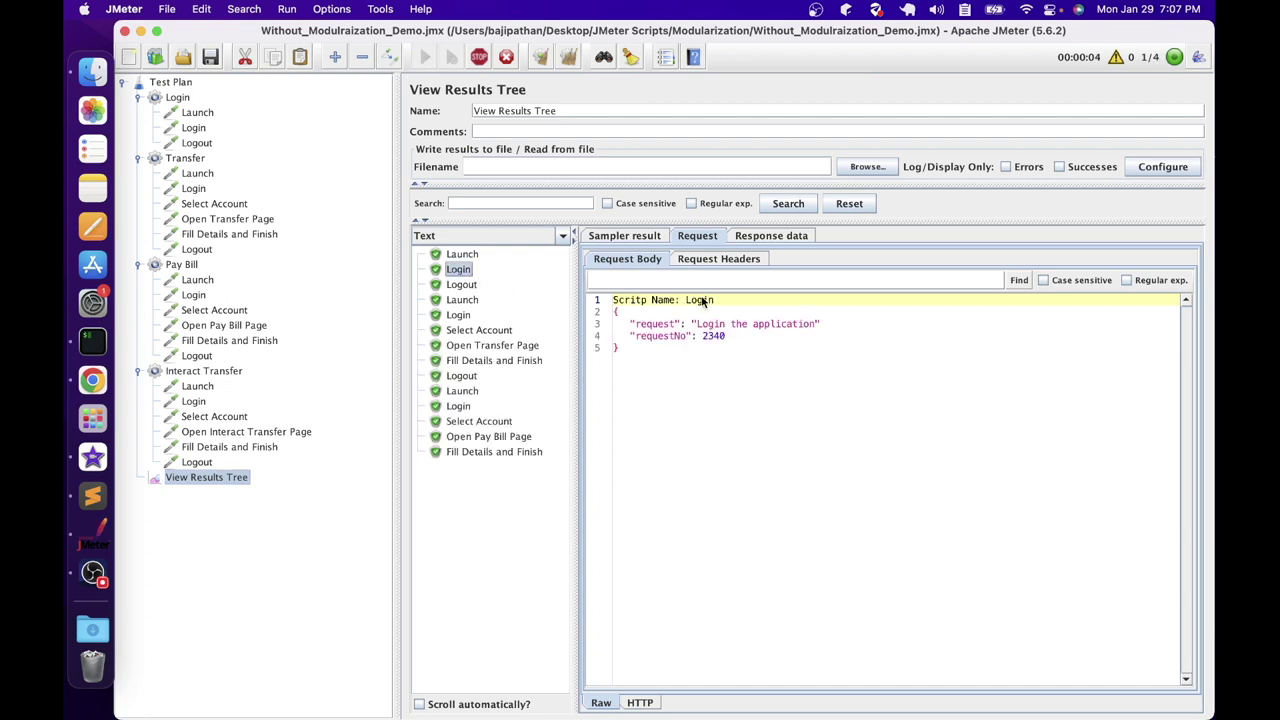
left_click_drag(724, 336, 651, 336)
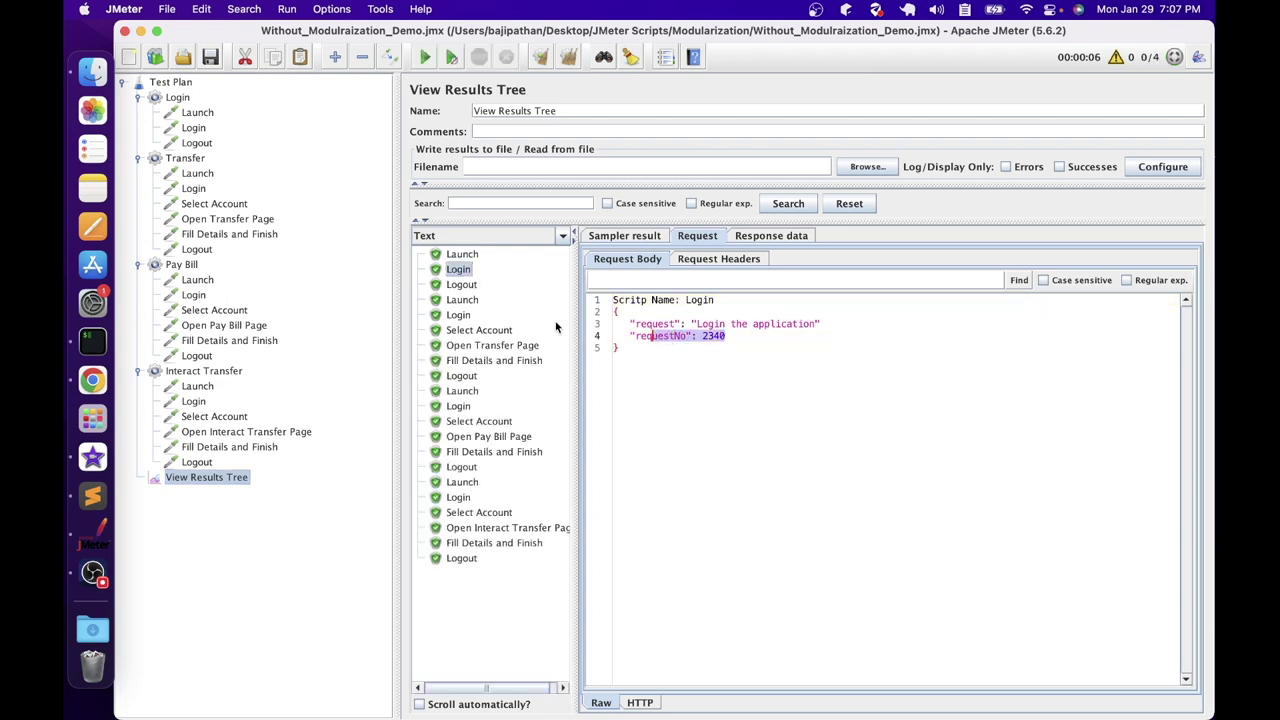
left_click(467, 315)
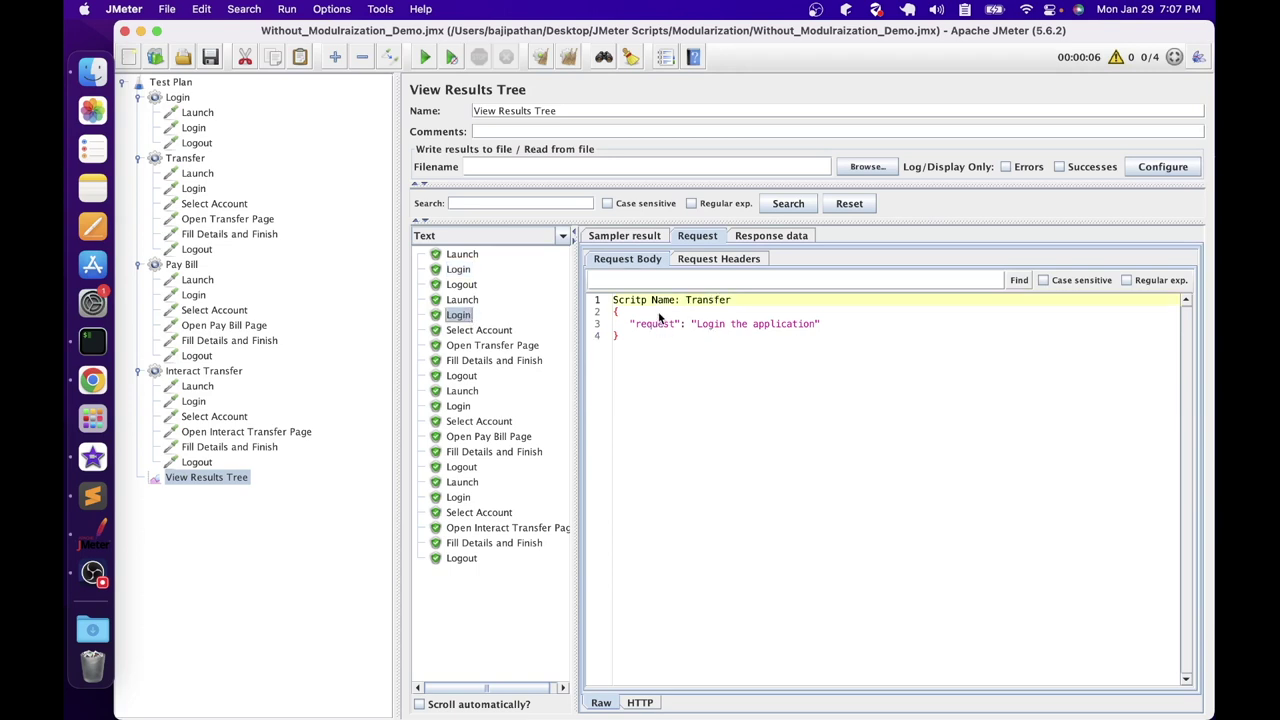
left_click(467, 406)
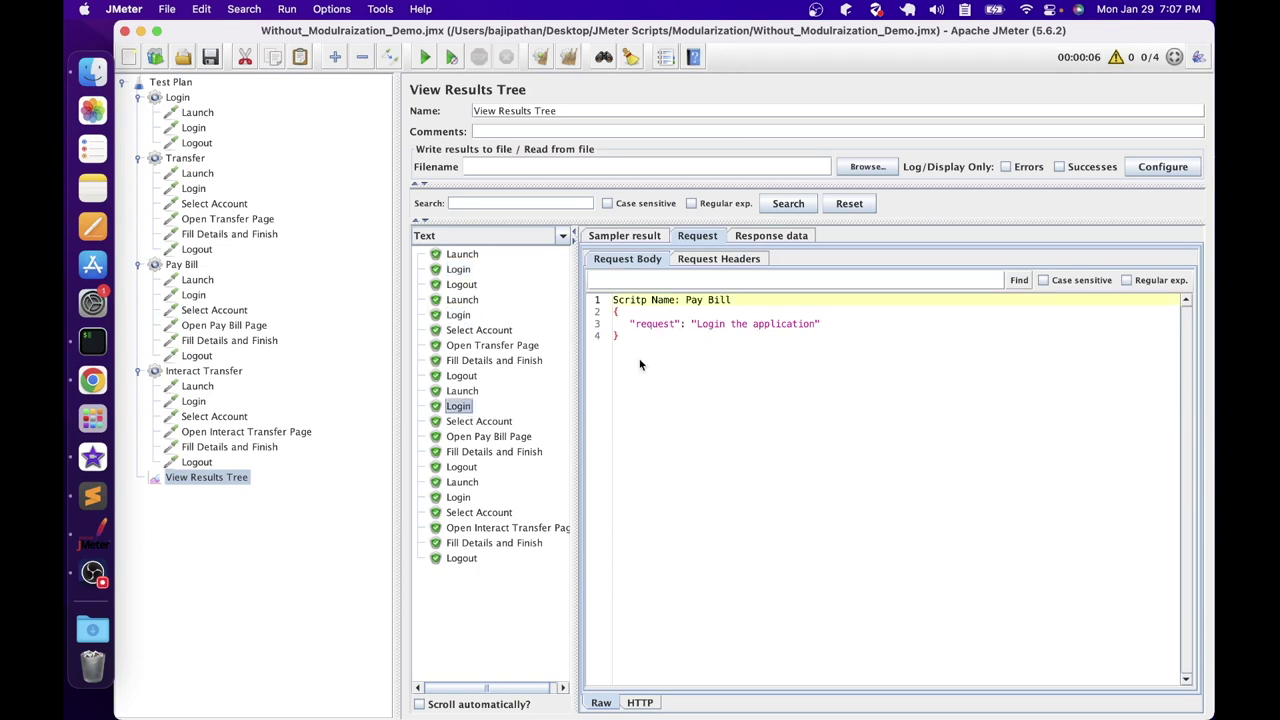
left_click(462, 498)
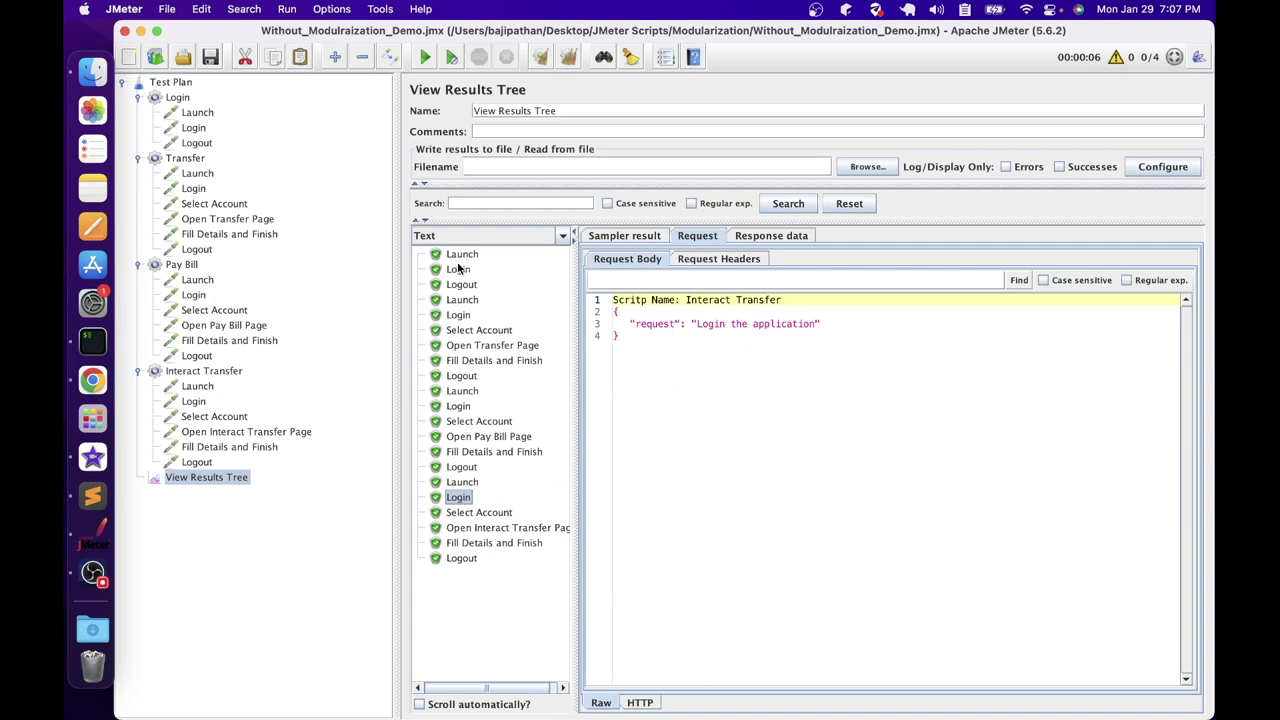
Step: Add the line "requestNo": 2340 to the request data of the Login sampler in the Transfer thread group
left_click(193, 188)
type("requestNo\": 2340")
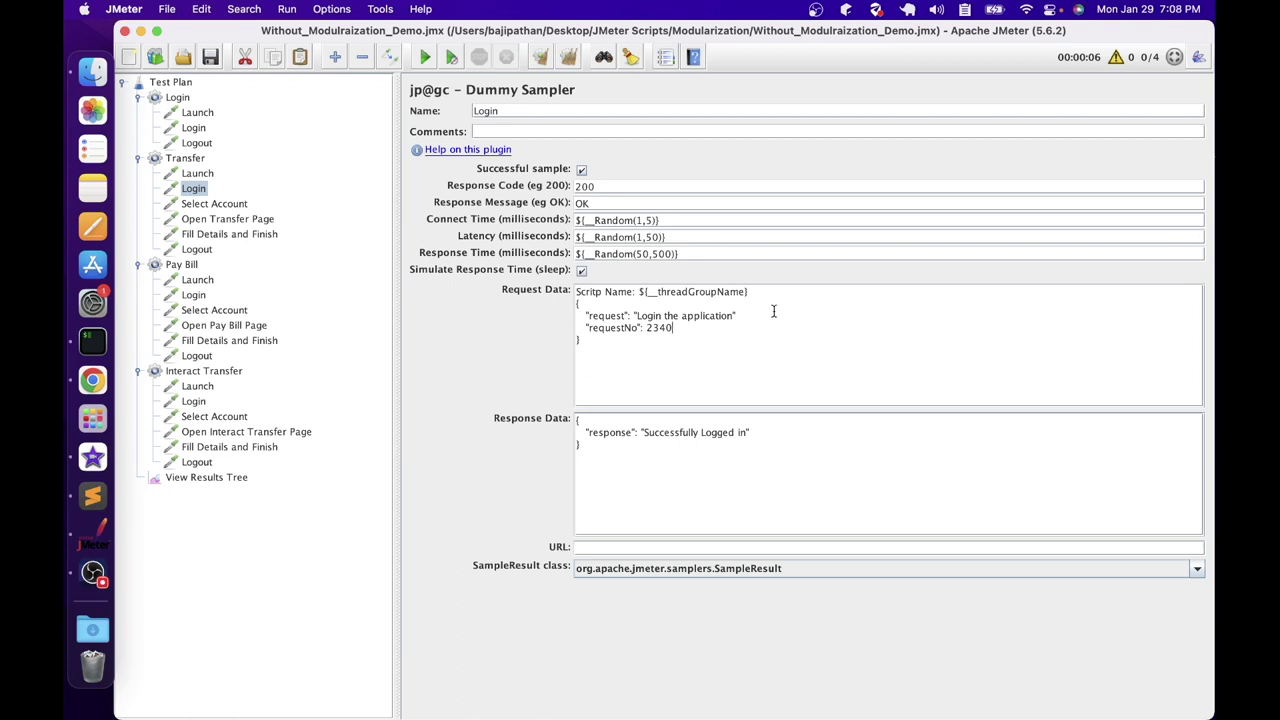
Step: Launch a second JMeter instance from jmeter.sh in Finder and save its plan as With_Modulraization_ModuleC_Demo.jmx in Desktop/JMeter Scripts/Modularization
key("super+Tab")
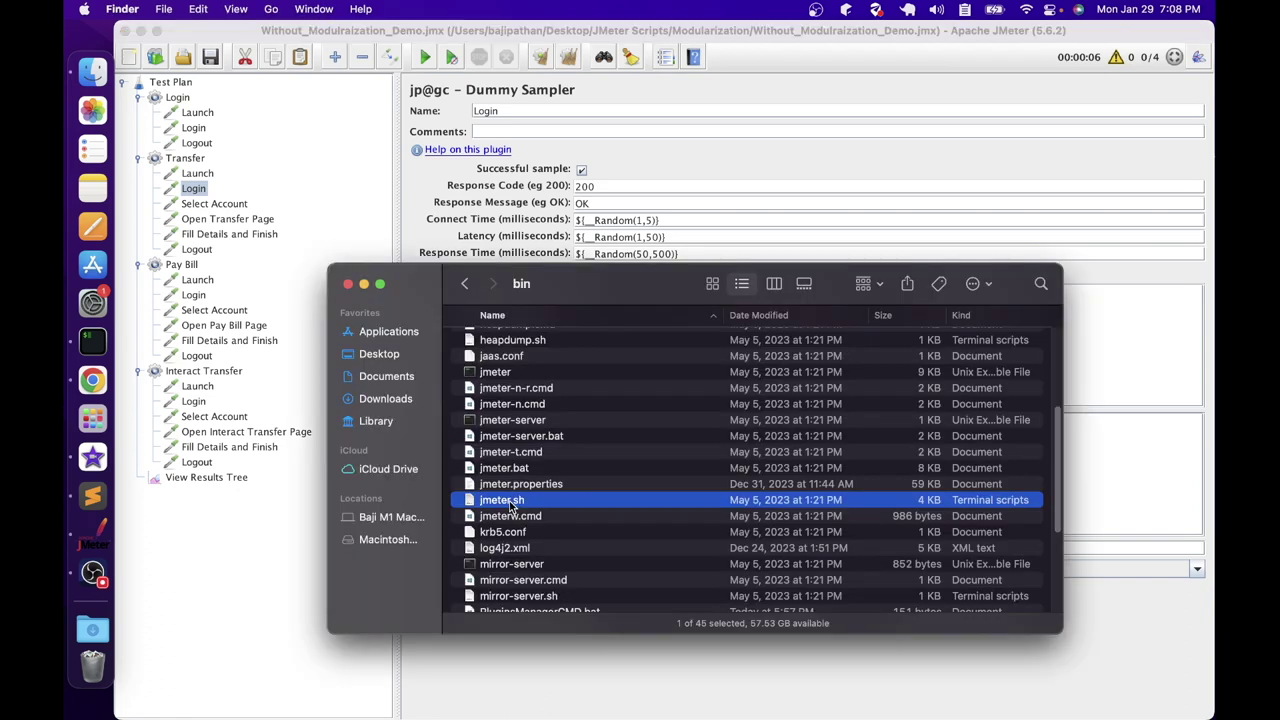
double_click(511, 500)
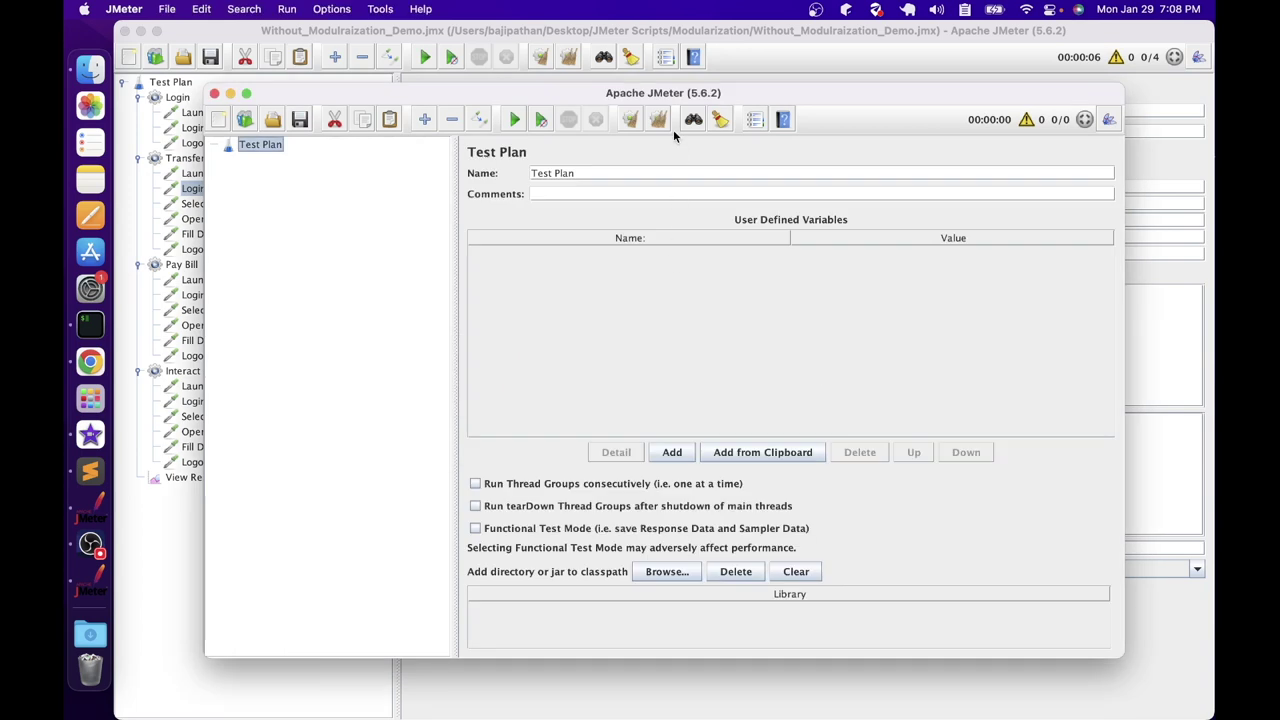
double_click(666, 93)
left_click(208, 56)
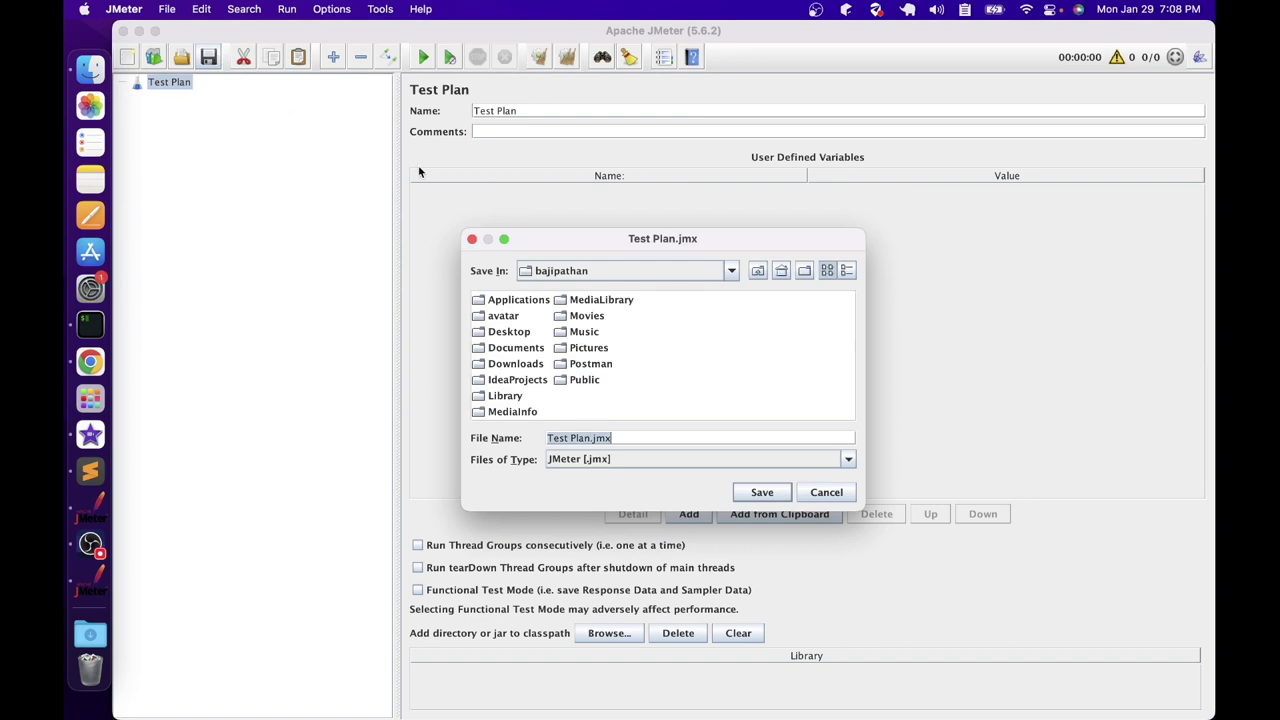
double_click(508, 331)
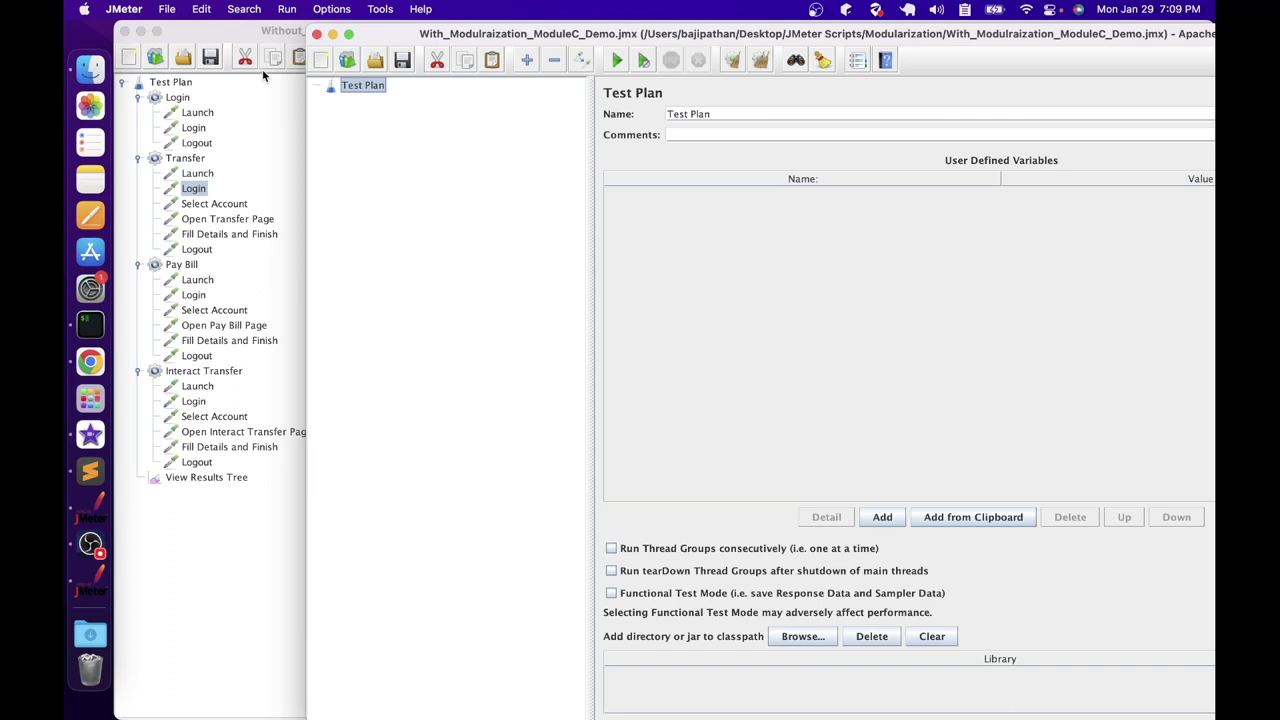
Step: Add a Test Fragment to the new test plan and name it Login-M
right_click(352, 86)
mouse_move(396, 88)
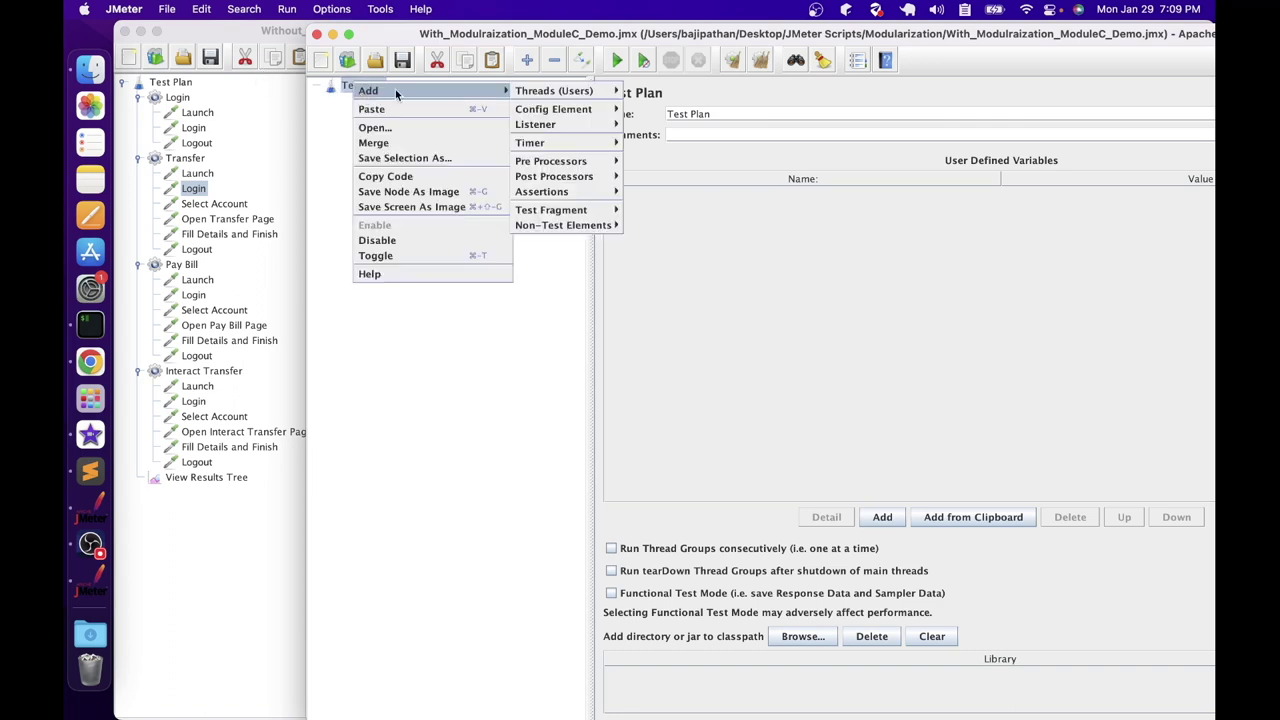
mouse_move(567, 209)
left_click(686, 209)
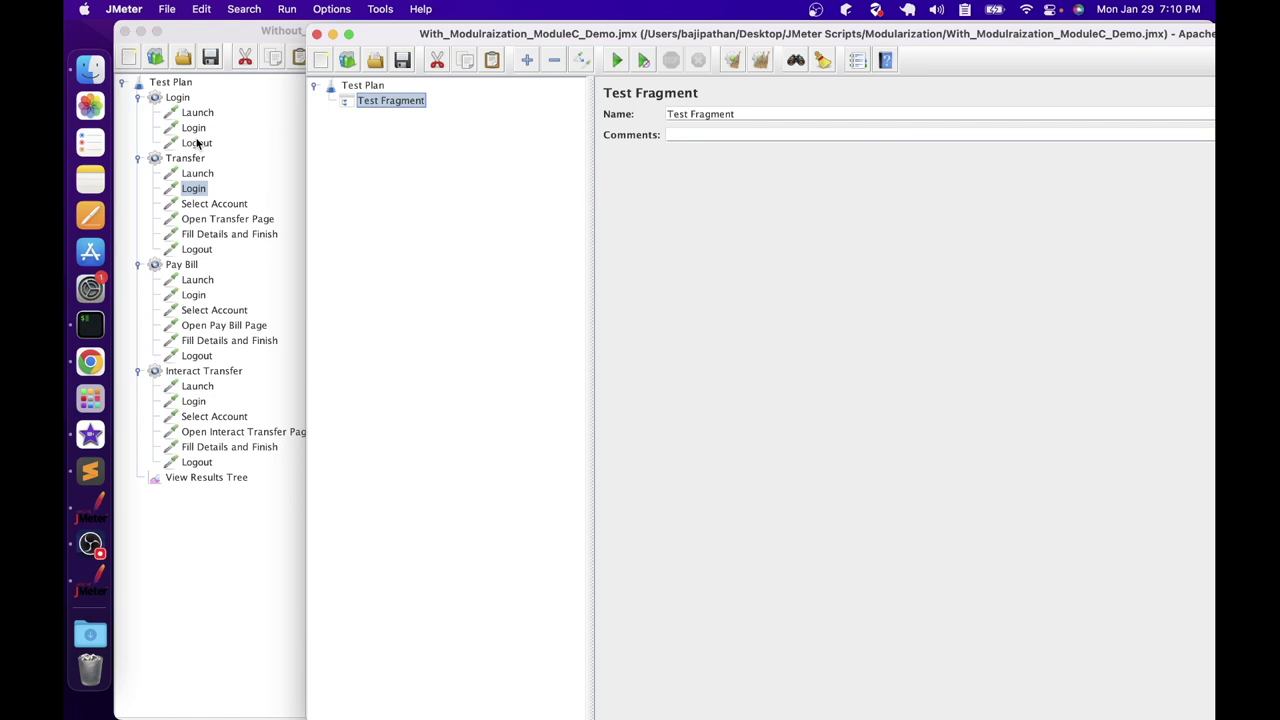
left_click_drag(743, 114, 660, 110)
type("Login-M")
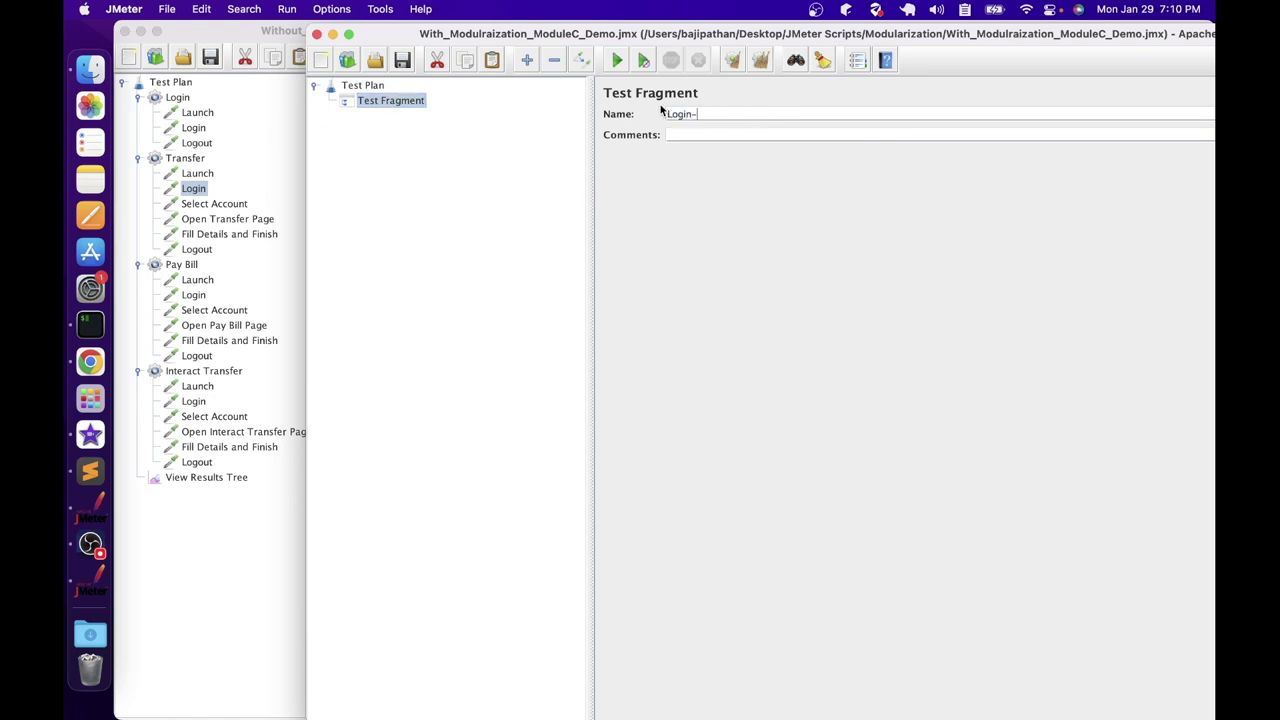
Step: Copy the Launch and Login samplers from the original plan's Login thread group into the Login-M fragment
left_click(197, 113)
left_click(194, 128, "shift")
right_click(200, 118)
left_click(222, 176)
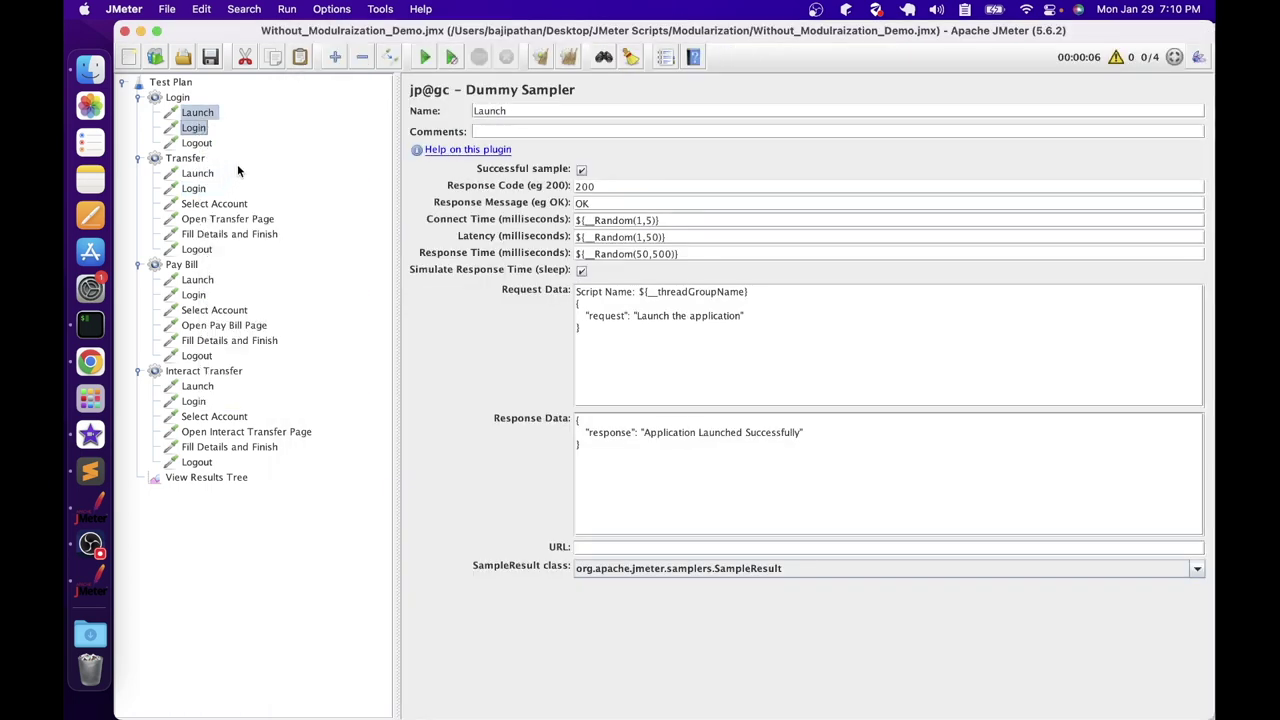
key("super+grave")
right_click(371, 100)
left_click(400, 191)
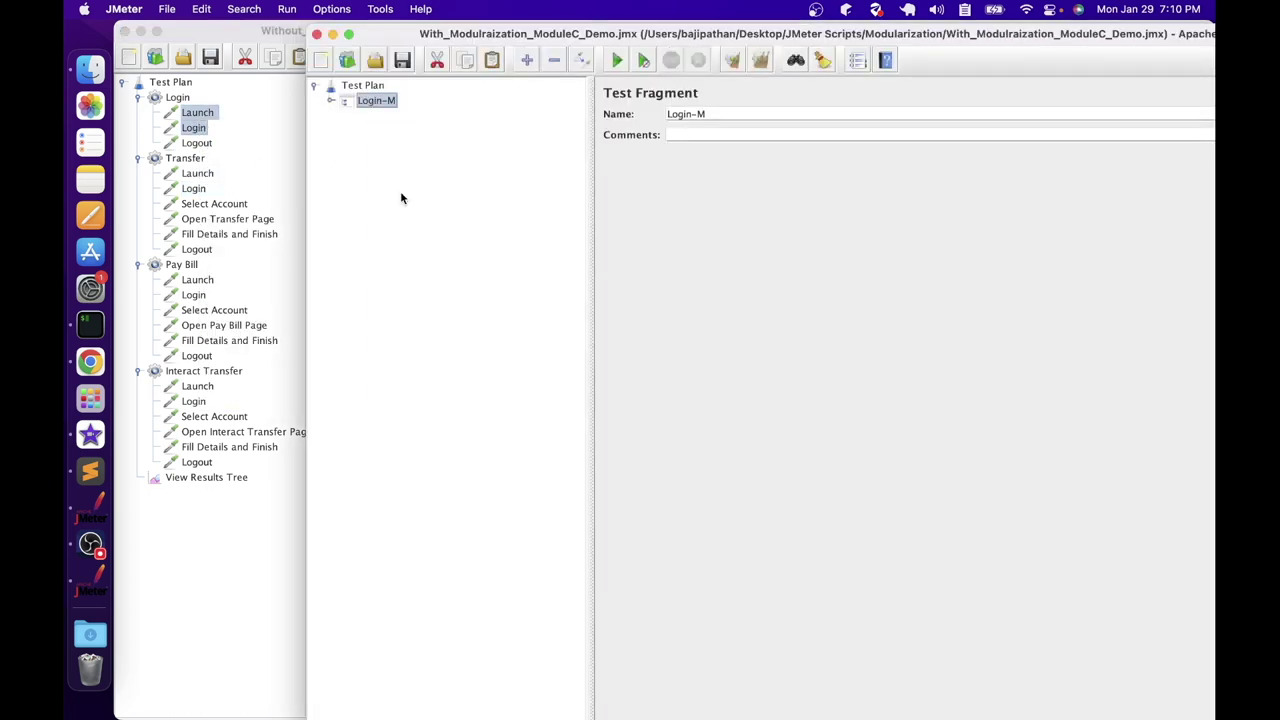
Step: Check the samplers in Login-M, and duplicate the fragment twice, naming the copies Logout-M and Select Account-M
left_click(375, 116)
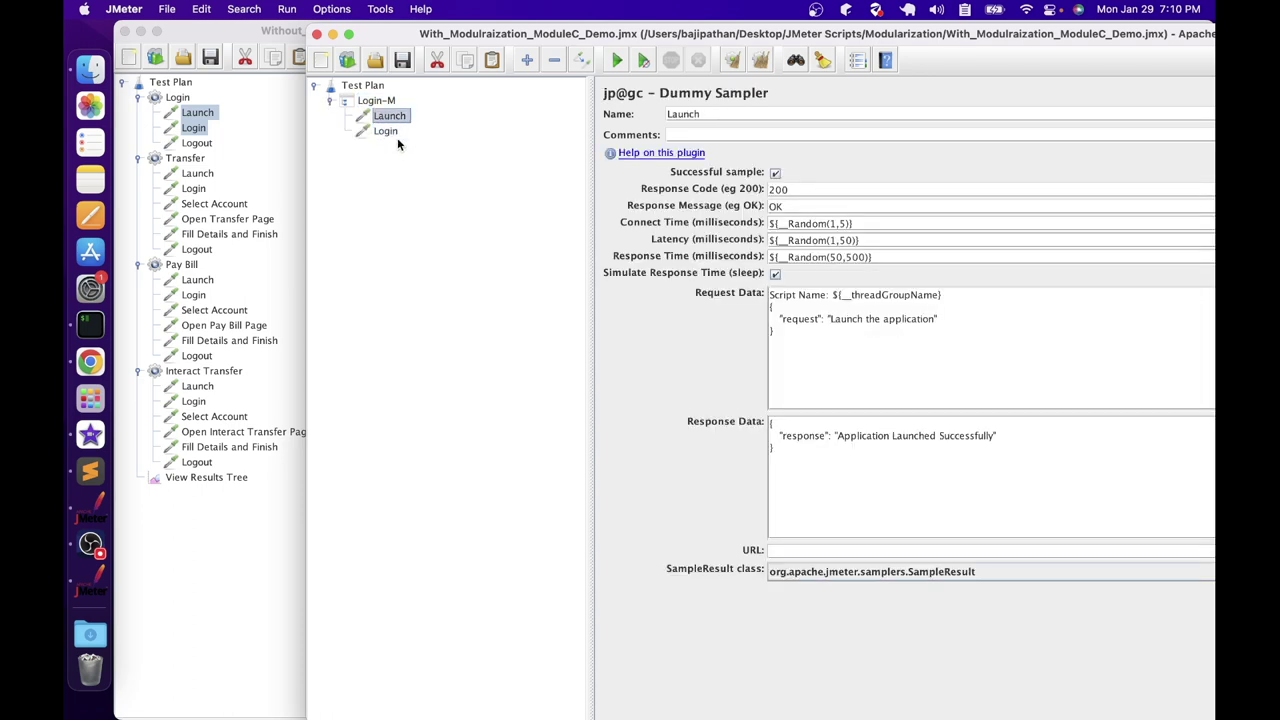
left_click(387, 131)
left_click(340, 104)
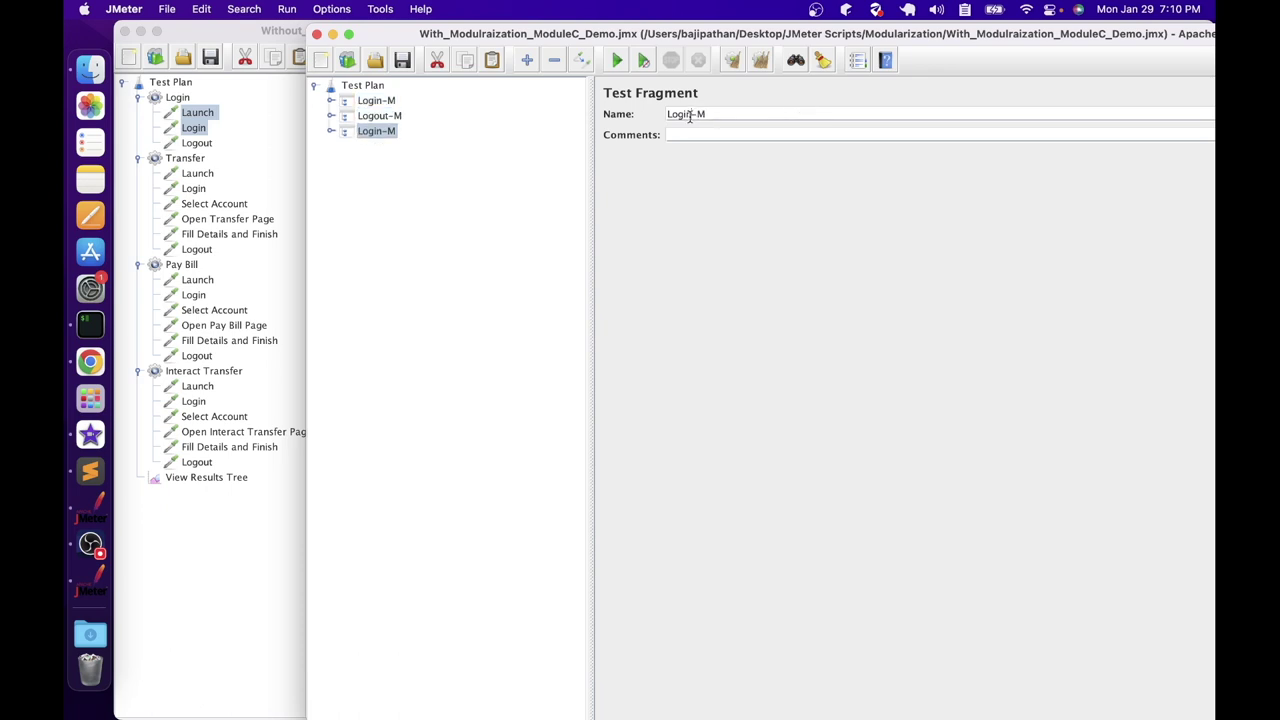
type("Select Account")
Step: Remove the Launch and Login samplers from the Logout-M fragment
left_click(332, 116)
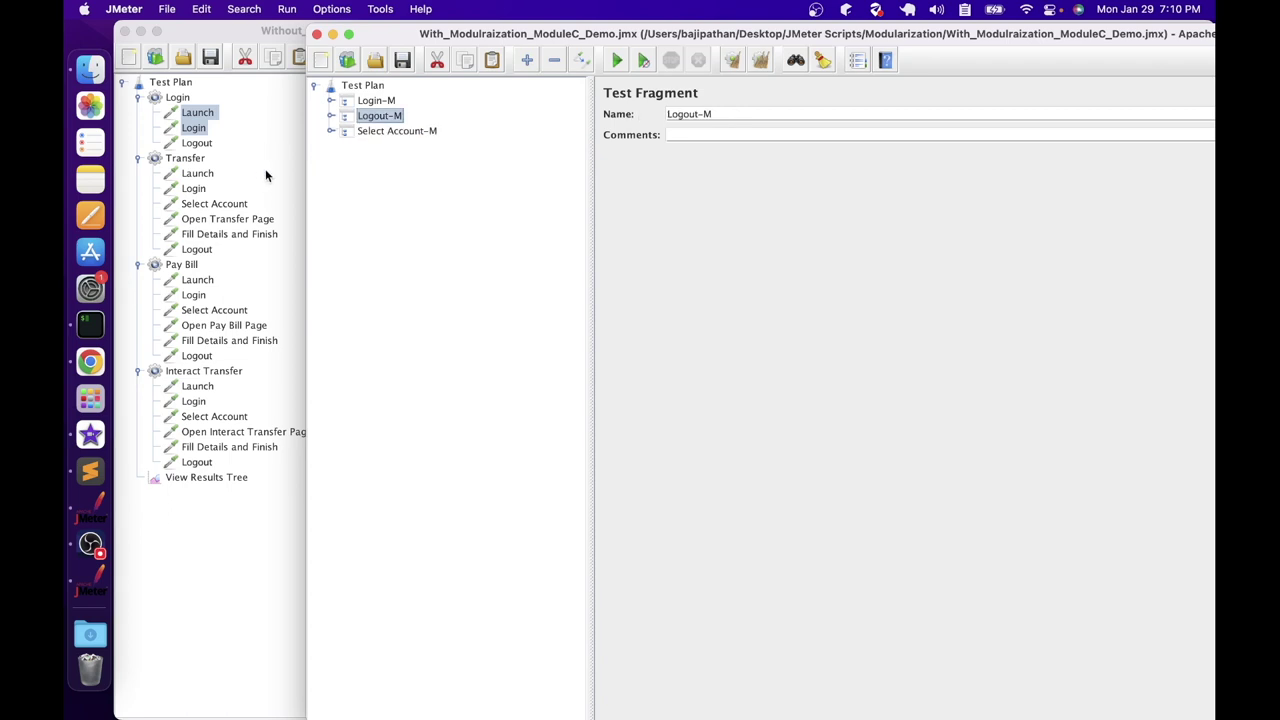
left_click(331, 116)
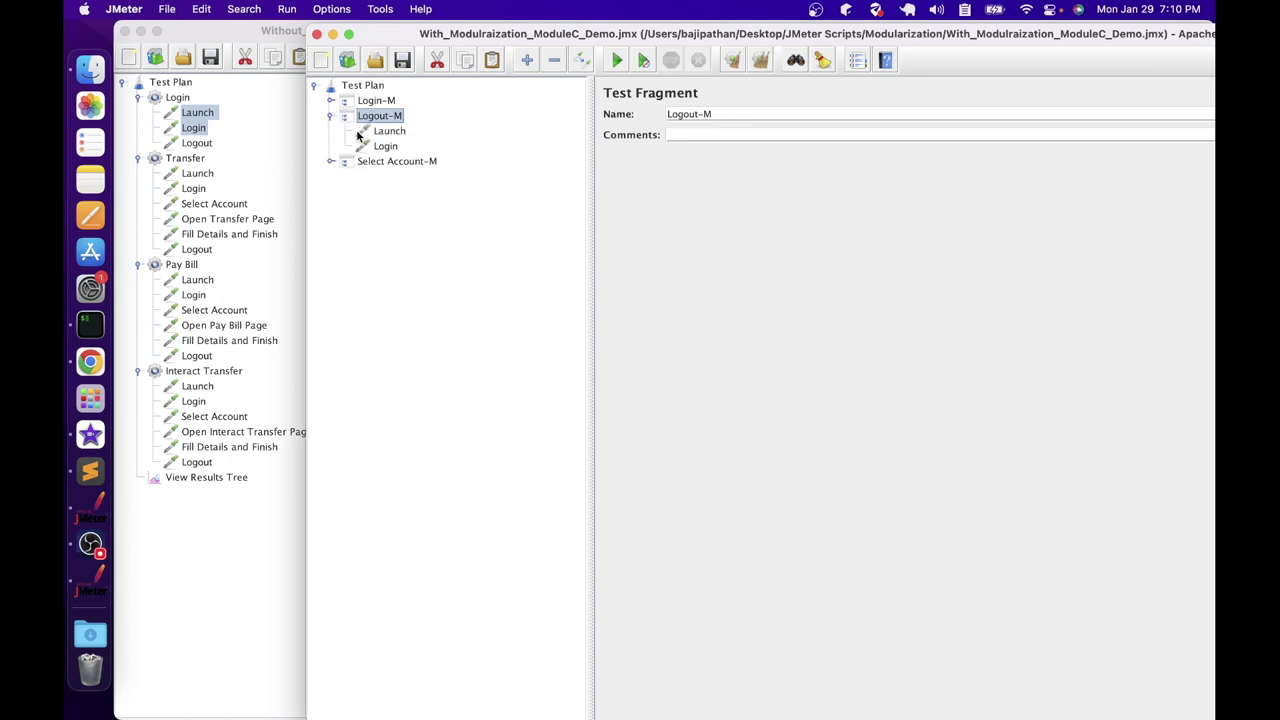
left_click(391, 133)
left_click(386, 146, "shift")
right_click(386, 146)
left_click(420, 244)
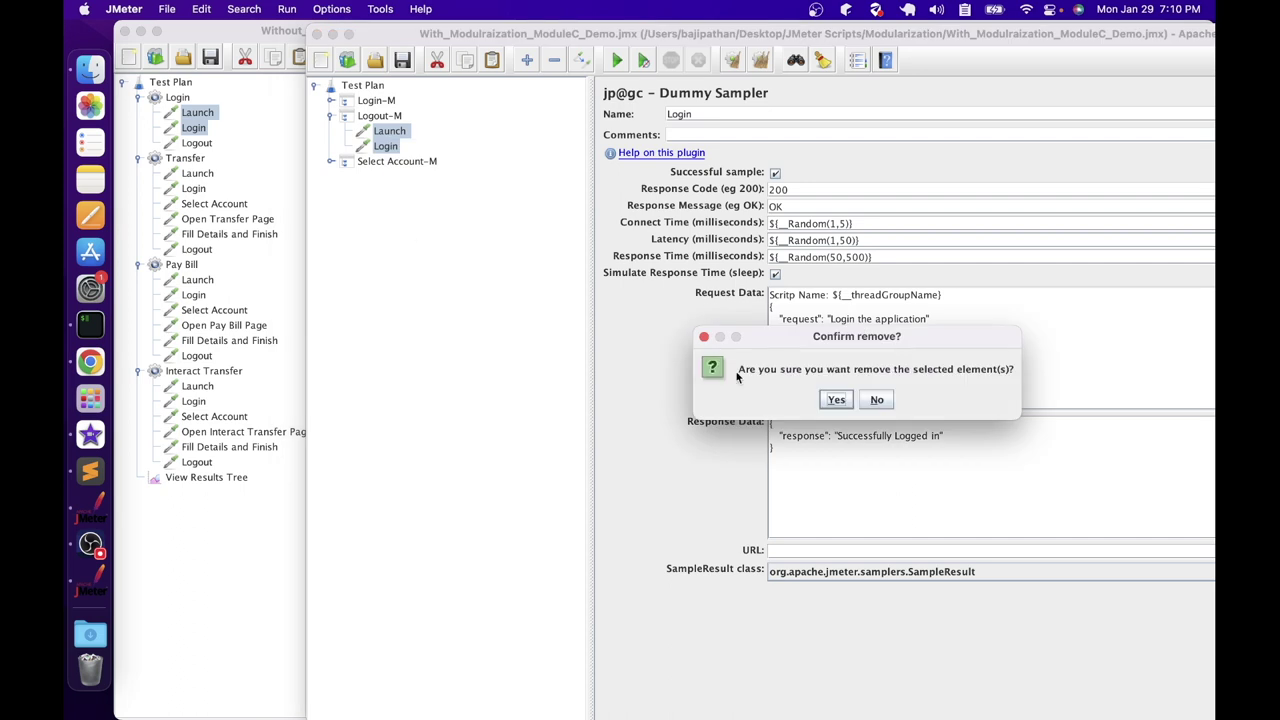
left_click(837, 400)
Step: Copy the Logout sampler from the original plan's Login thread group into the Logout-M fragment
left_click(195, 145)
right_click(195, 145)
left_click(241, 194)
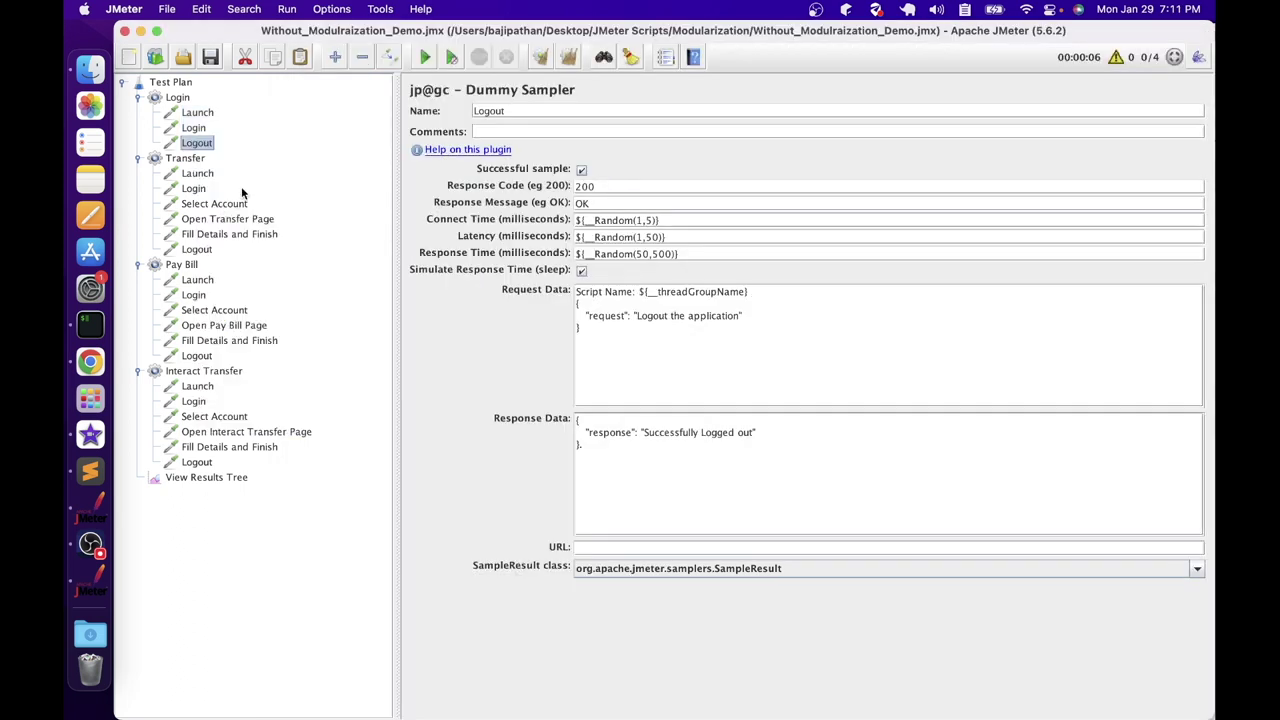
key("super+grave")
key("super+v")
Step: Copy the Select Account sampler from the original plan's Pay Bill thread group into the Select Account-M fragment
left_click(214, 310)
right_click(214, 310)
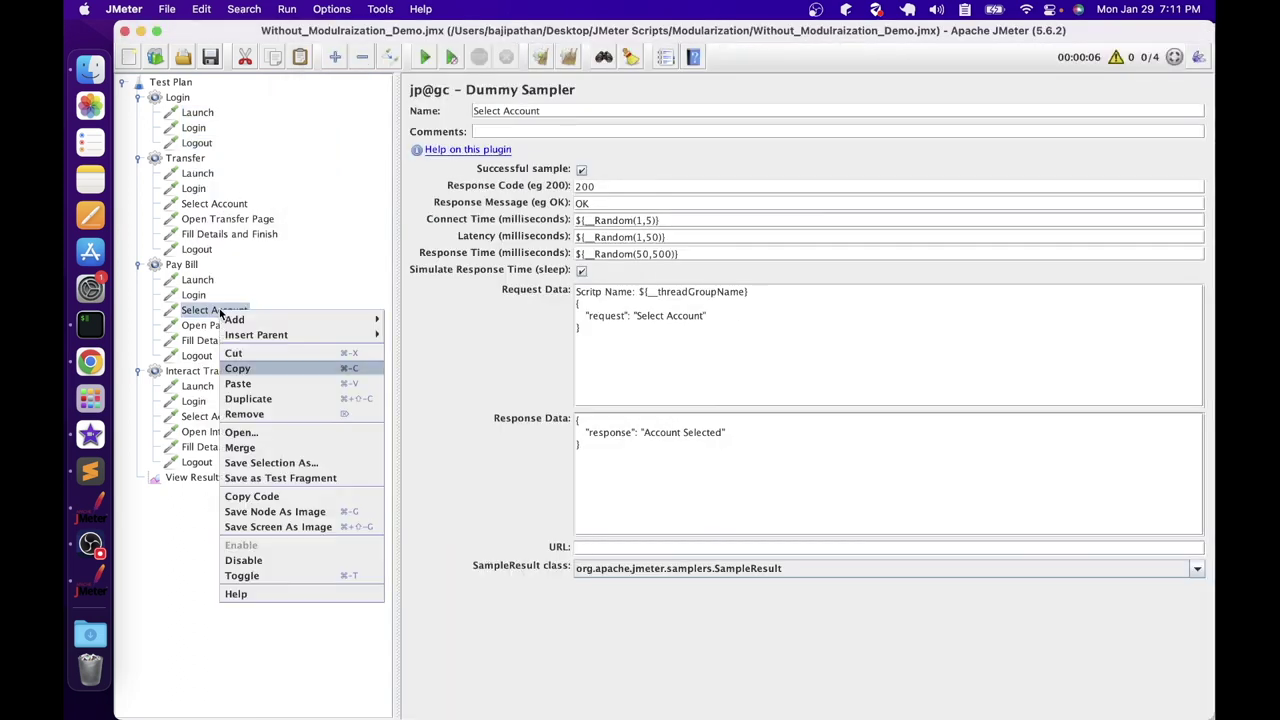
left_click(249, 374)
key("super+grave")
left_click(369, 178)
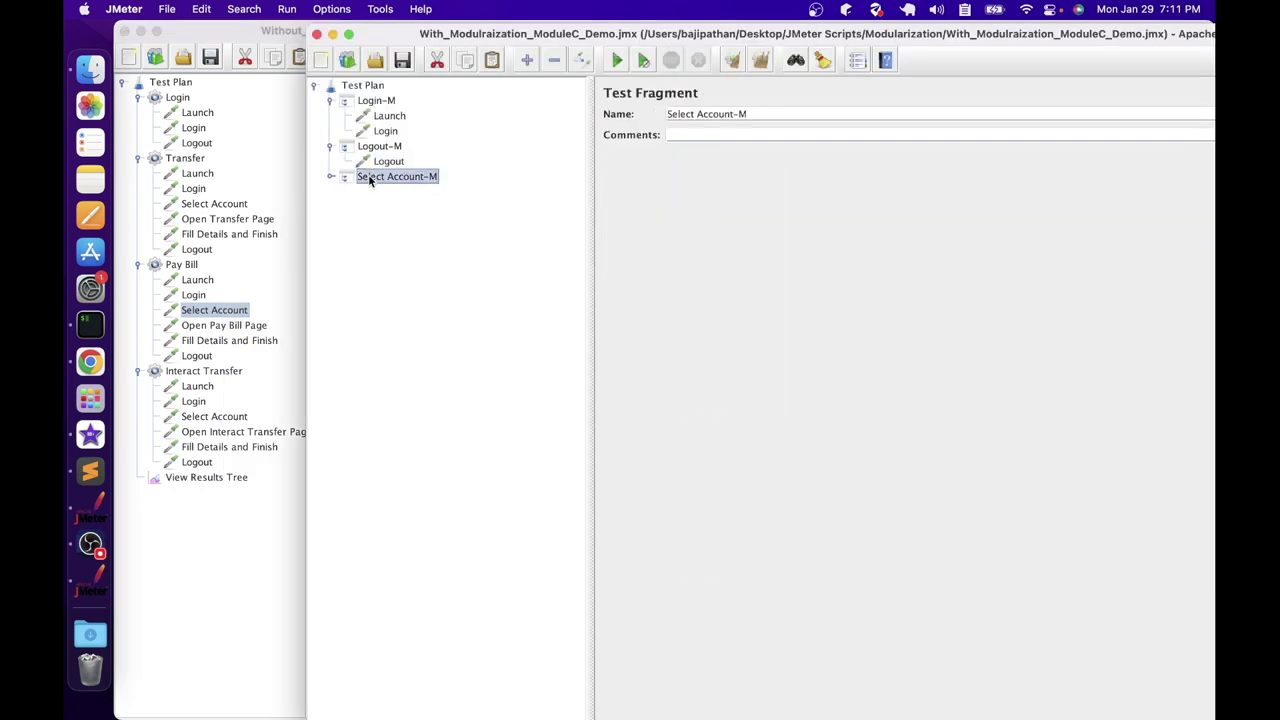
right_click(367, 176)
left_click(400, 243)
Step: Review the Login-M, Logout-M and Select Account-M fragments with their samplers, and collapse all three
left_click(389, 102)
left_click(386, 147)
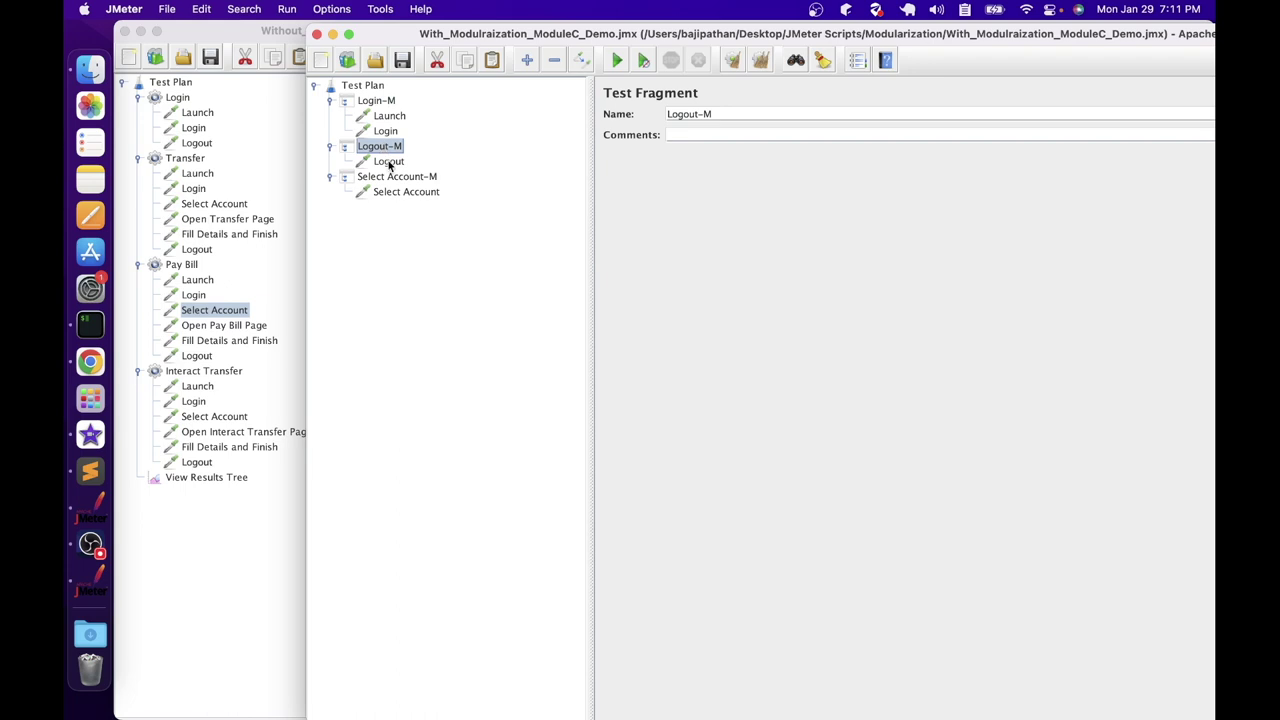
left_click(392, 190)
left_click(390, 178)
left_click(331, 177)
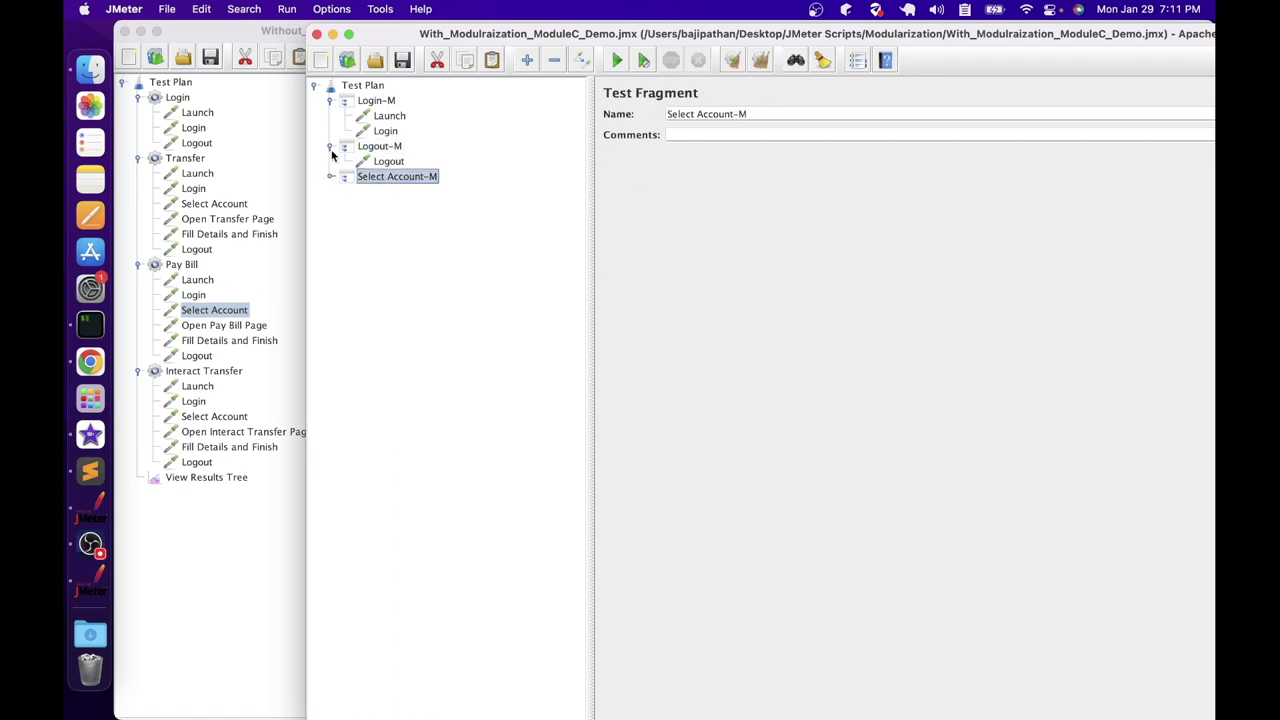
left_click(331, 147)
left_click(334, 99)
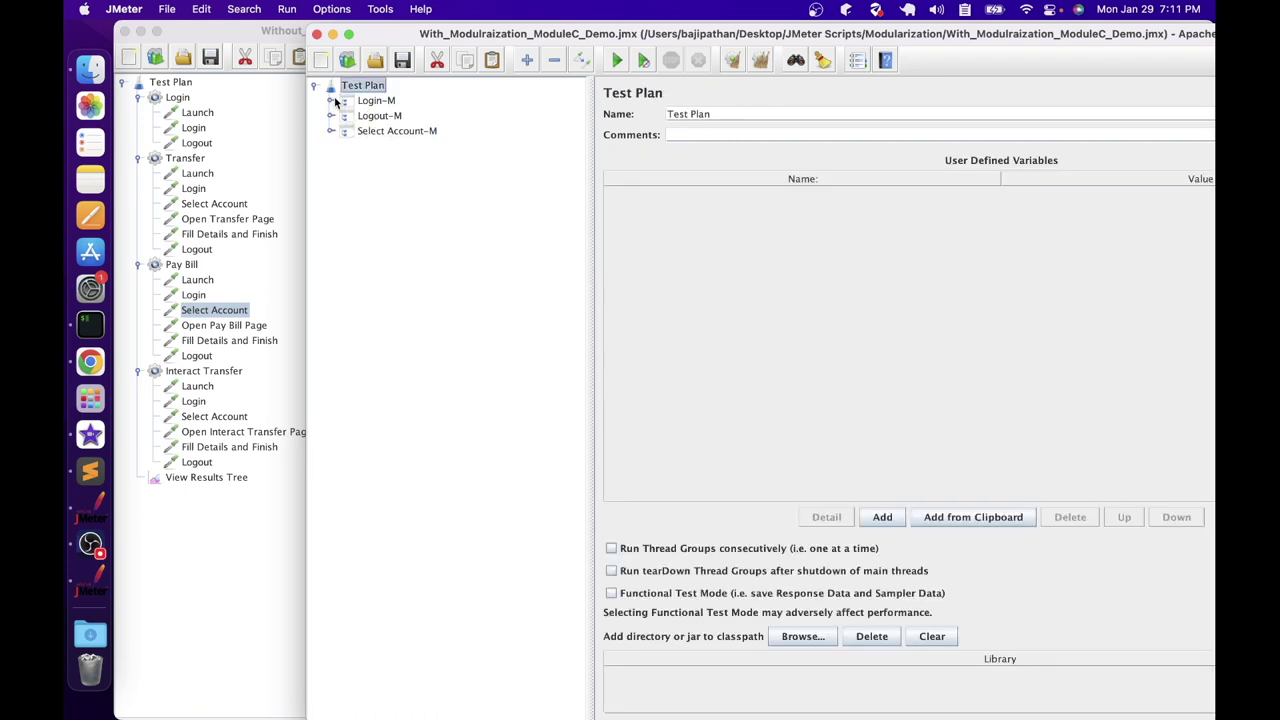
left_click_drag(334, 96, 334, 96)
Step: Add a Thread Group to the new test plan and name it Login
right_click(367, 85)
mouse_move(380, 94)
mouse_move(571, 94)
left_click(714, 109)
triple_click(759, 114)
type("Login")
left_click(392, 132)
left_click(372, 147)
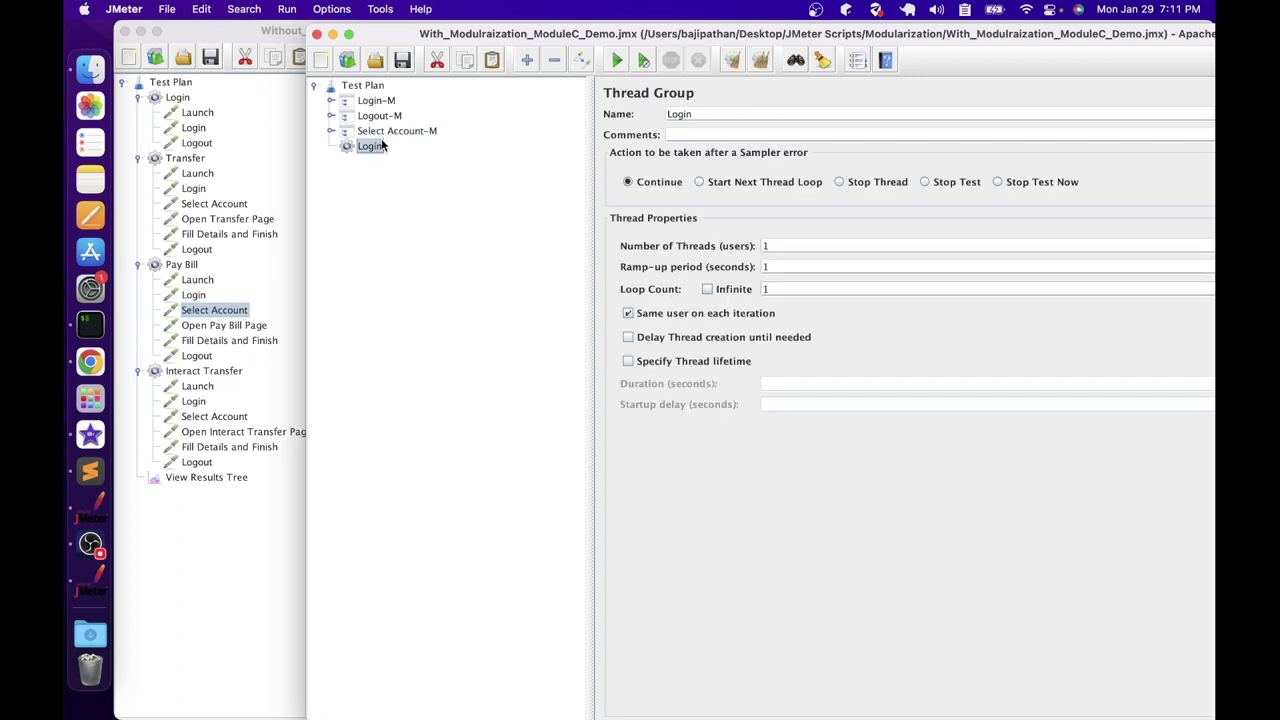
Step: Duplicate the Login thread group three times and name the copies Transfer, Pay Bill and Interac Transfer
key("super+shift+c")
key("super+shift+c")
key("super+shift+c")
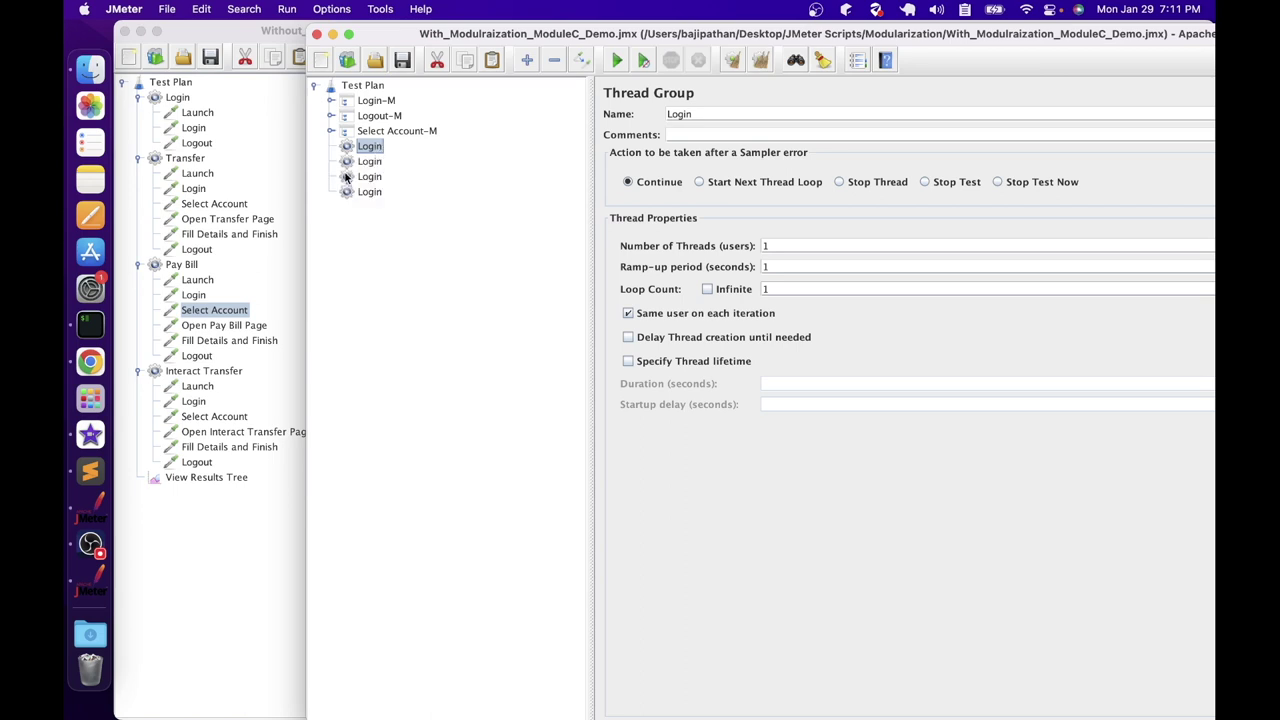
double_click(702, 120)
type("Transfer")
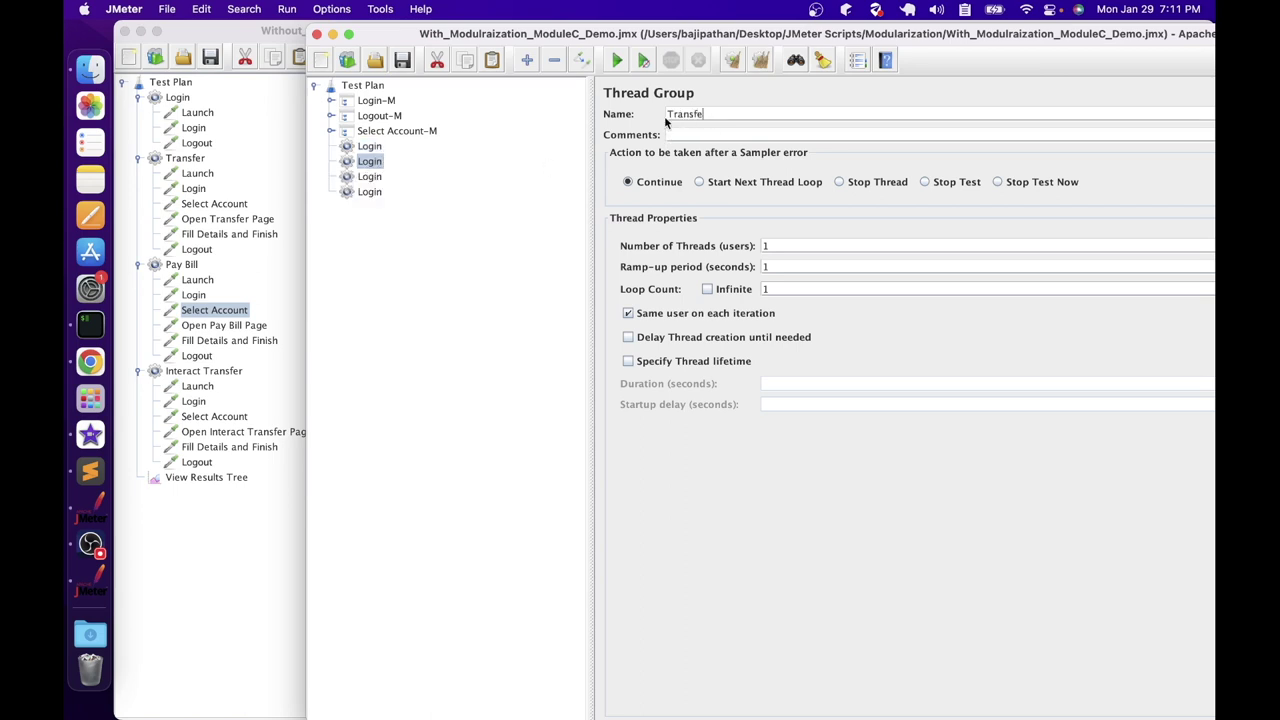
left_click(369, 176)
double_click(678, 114)
type("Pay Bill")
left_click(369, 191)
double_click(678, 114)
type("Interac Transfer")
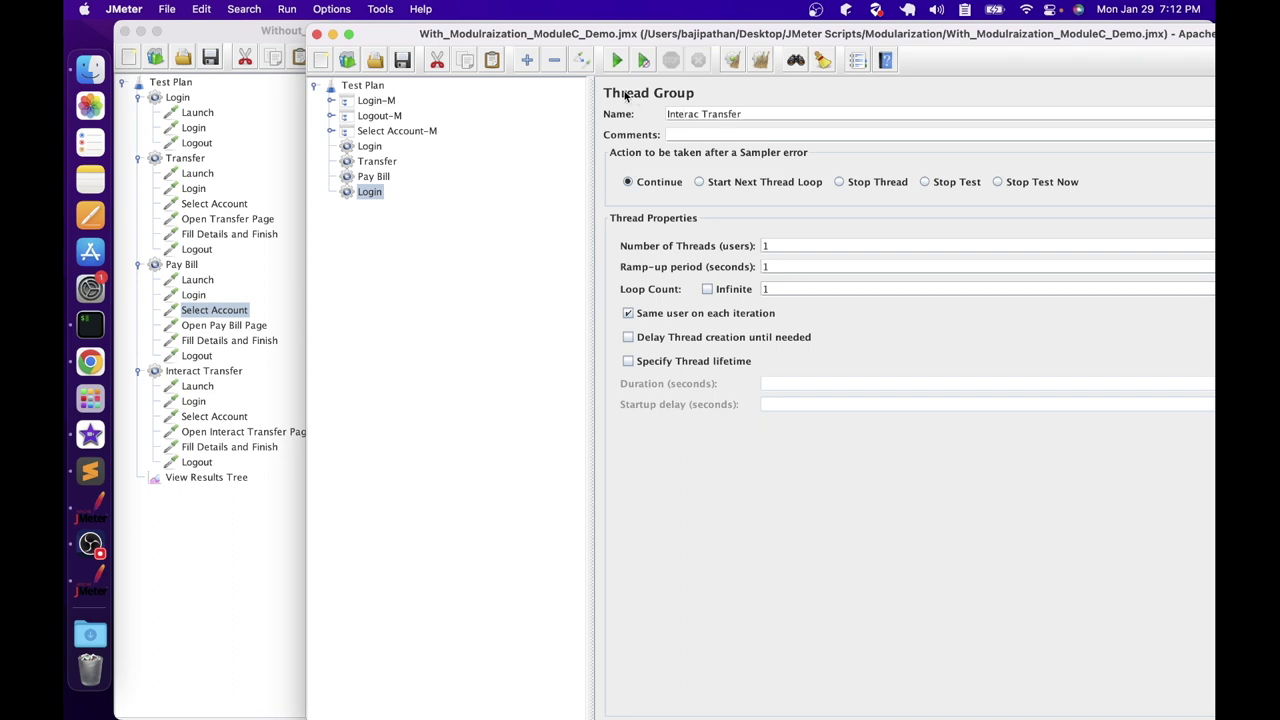
Step: Add a Module Controller named Login-M to the Login thread group and set the Login-M fragment as its module to run
left_click(372, 147)
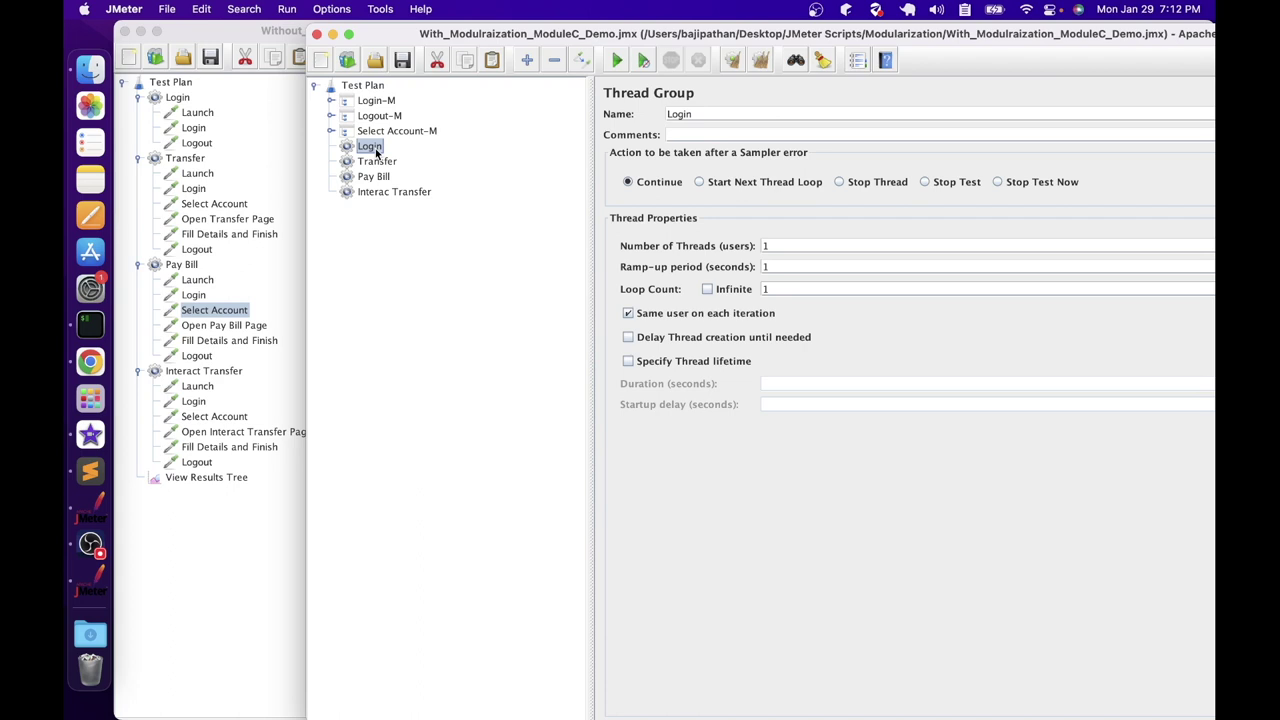
right_click(375, 148)
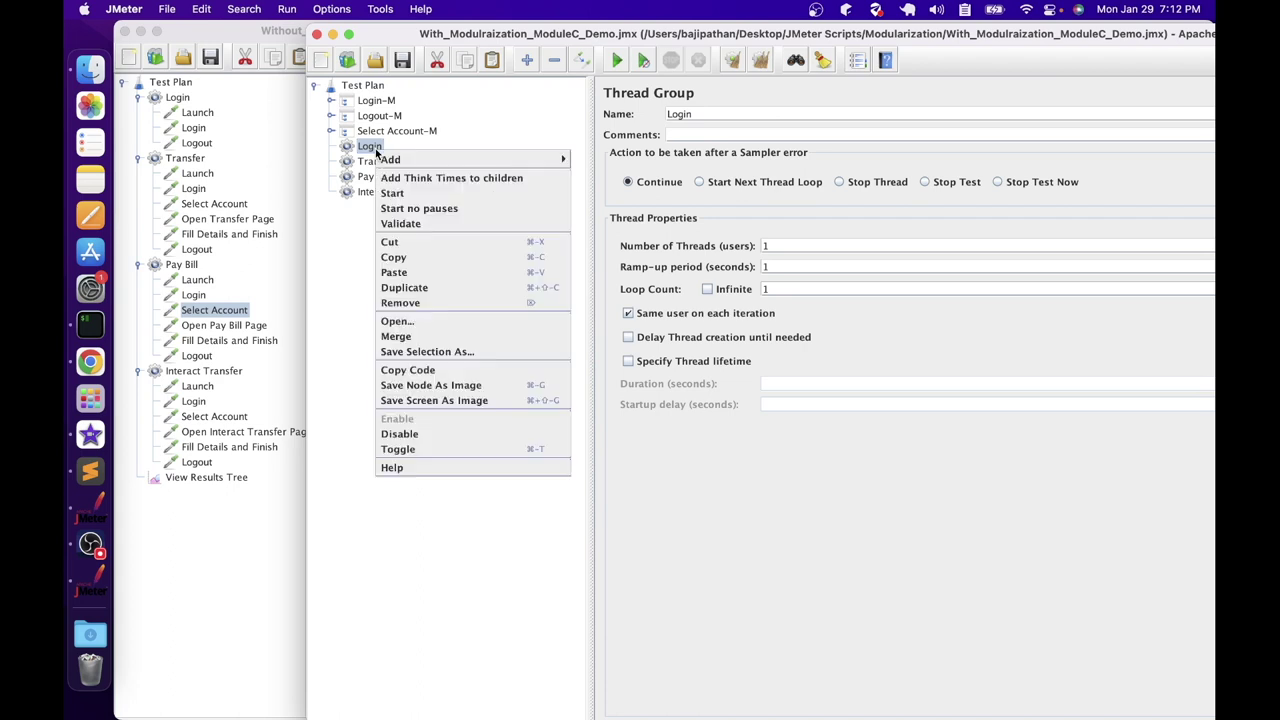
mouse_move(434, 158)
mouse_move(625, 178)
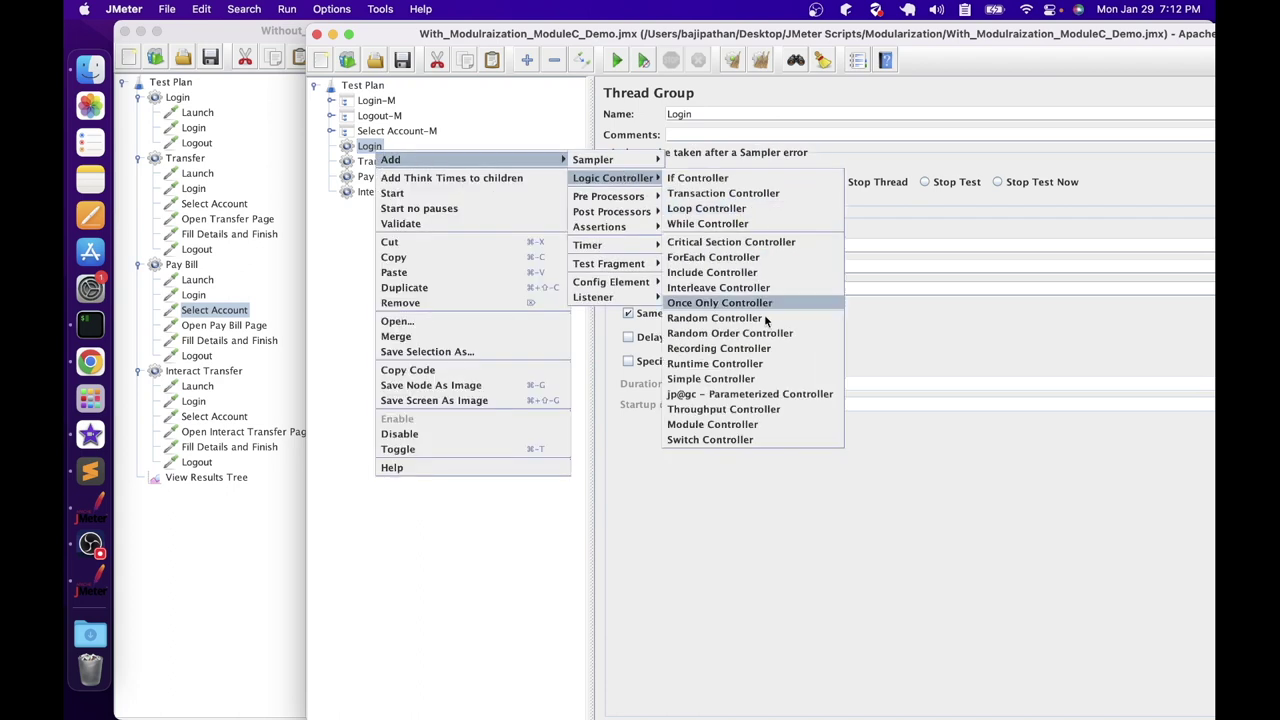
left_click(712, 424)
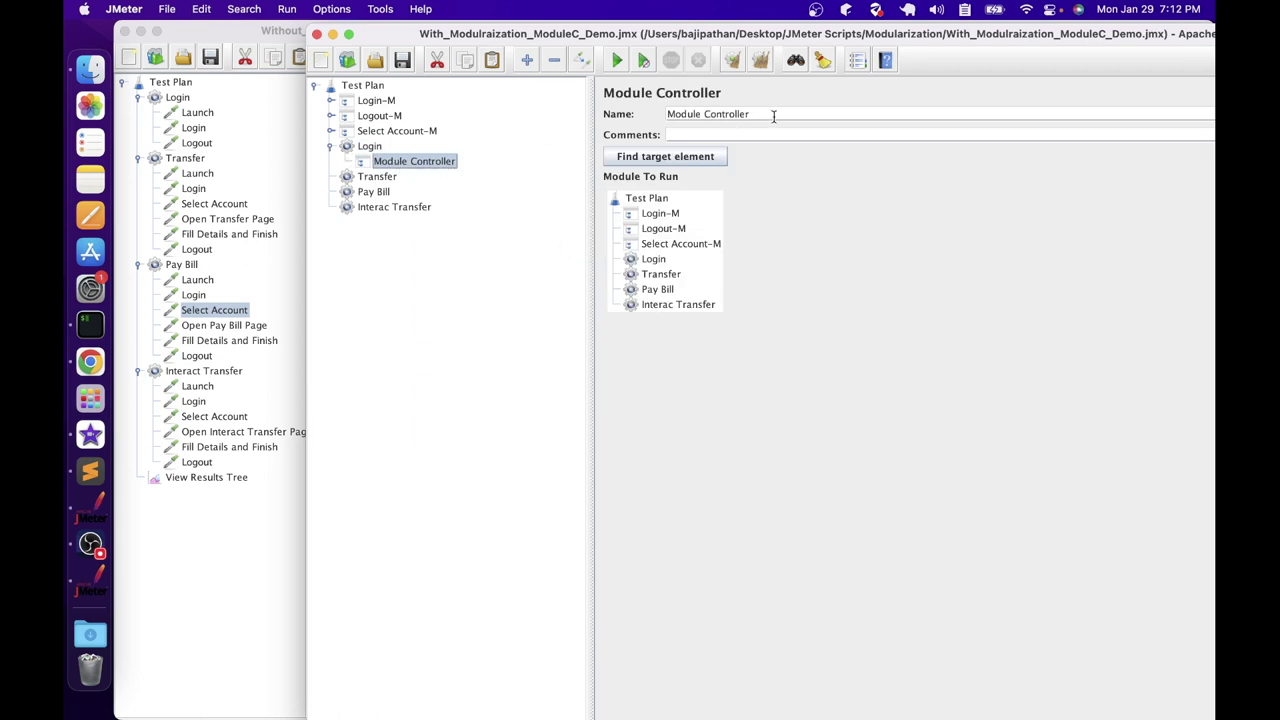
triple_click(740, 114)
type("Login-M")
left_click(660, 214)
left_click(428, 165)
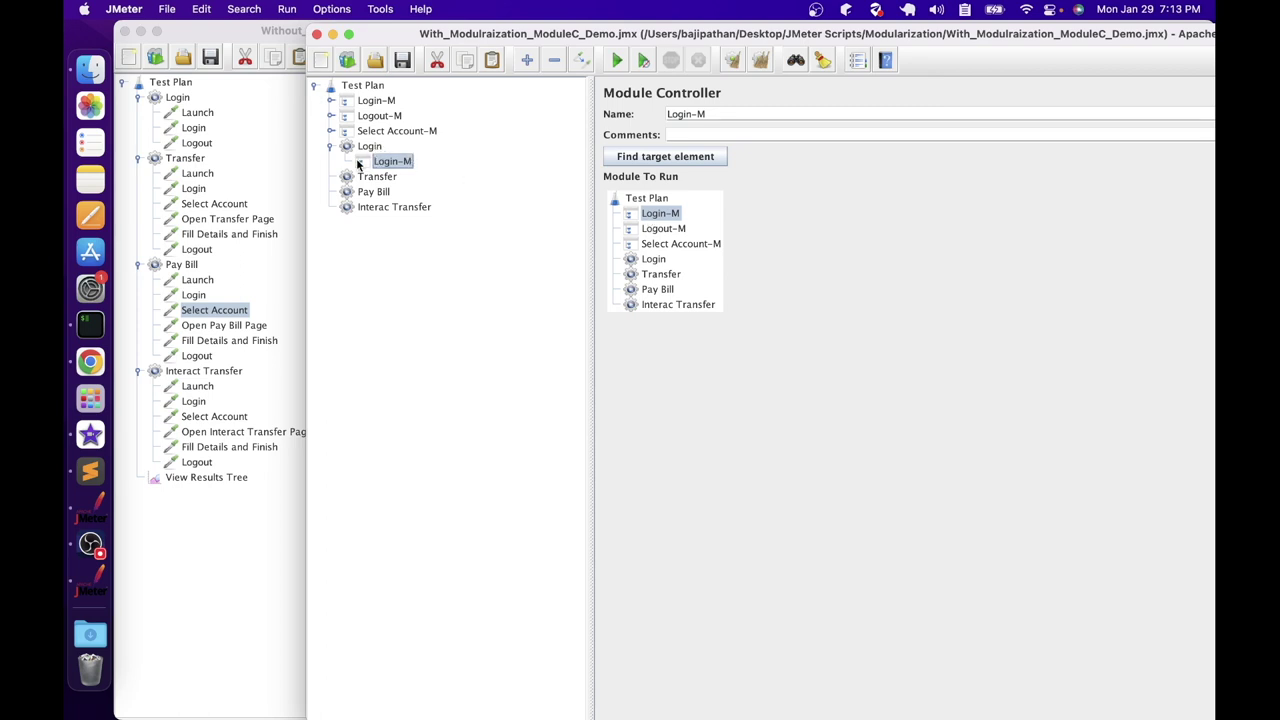
Step: Duplicate the Login-M controller in the Login thread group, rename the copy Logout-M and target the Logout-M fragment
key("super+shift+c")
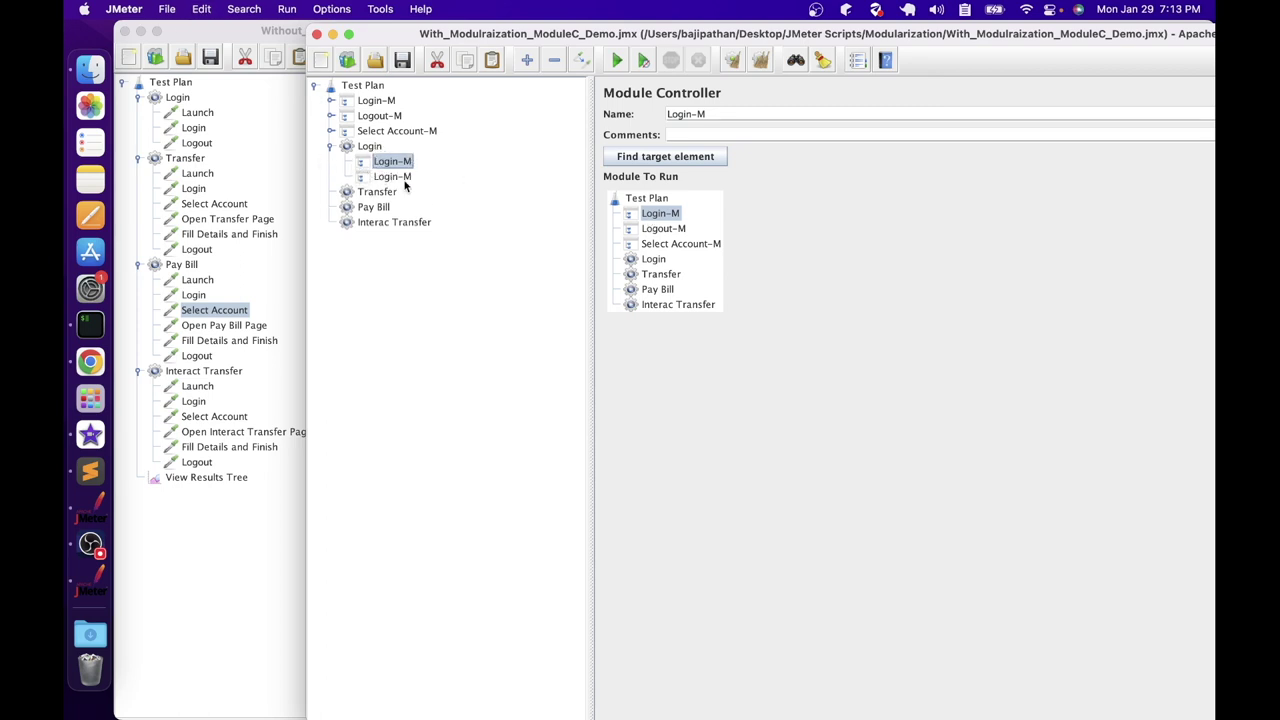
left_click(404, 180)
left_click(690, 114)
key("BackSpace")
key("Delete")
type("out")
left_click(660, 229)
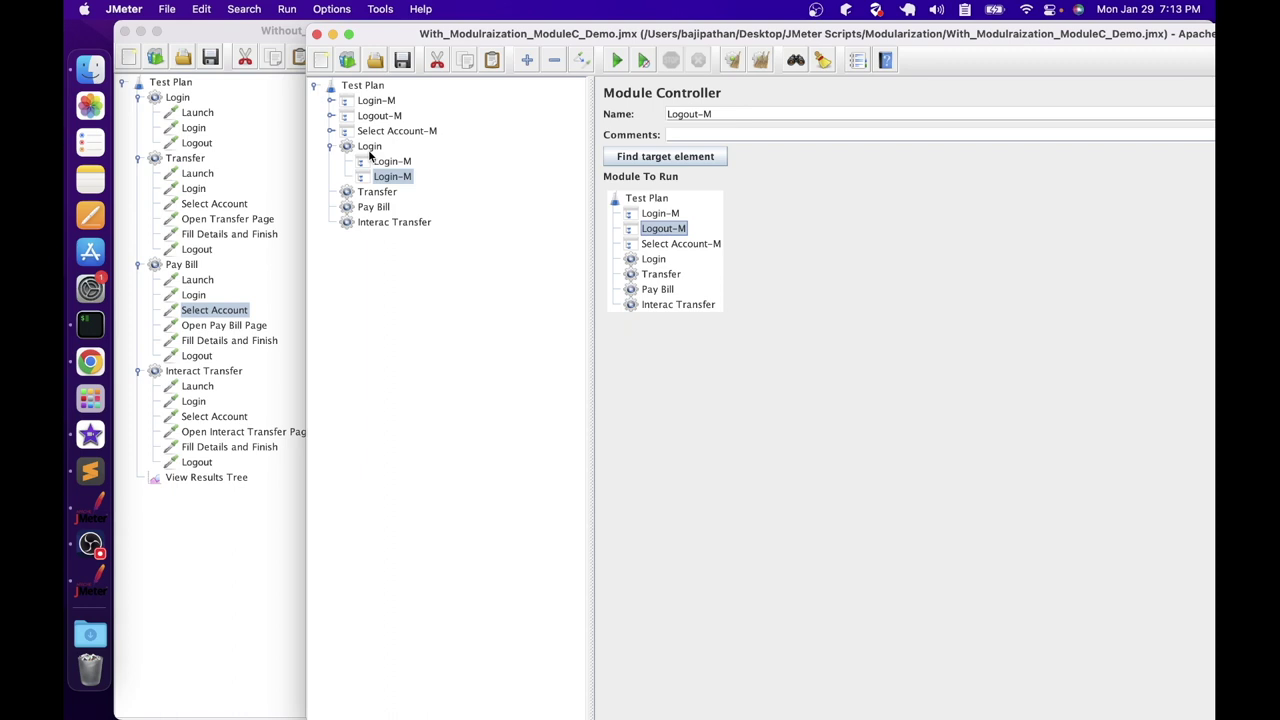
left_click(369, 147)
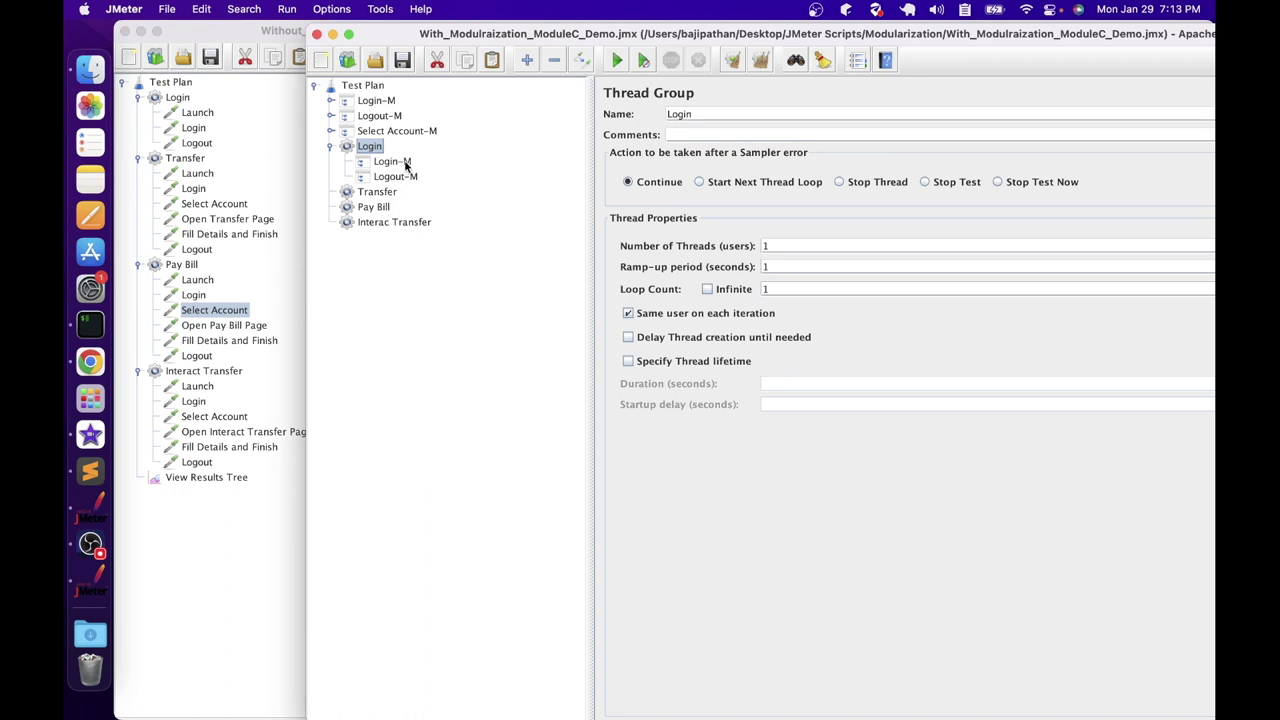
Step: Copy the Login-M and Logout-M controllers into the Transfer, Pay Bill and Interac Transfer thread groups, and expand those groups
left_click(405, 162)
left_click(406, 176, "shift")
right_click(406, 176)
left_click(410, 194)
right_click(390, 207)
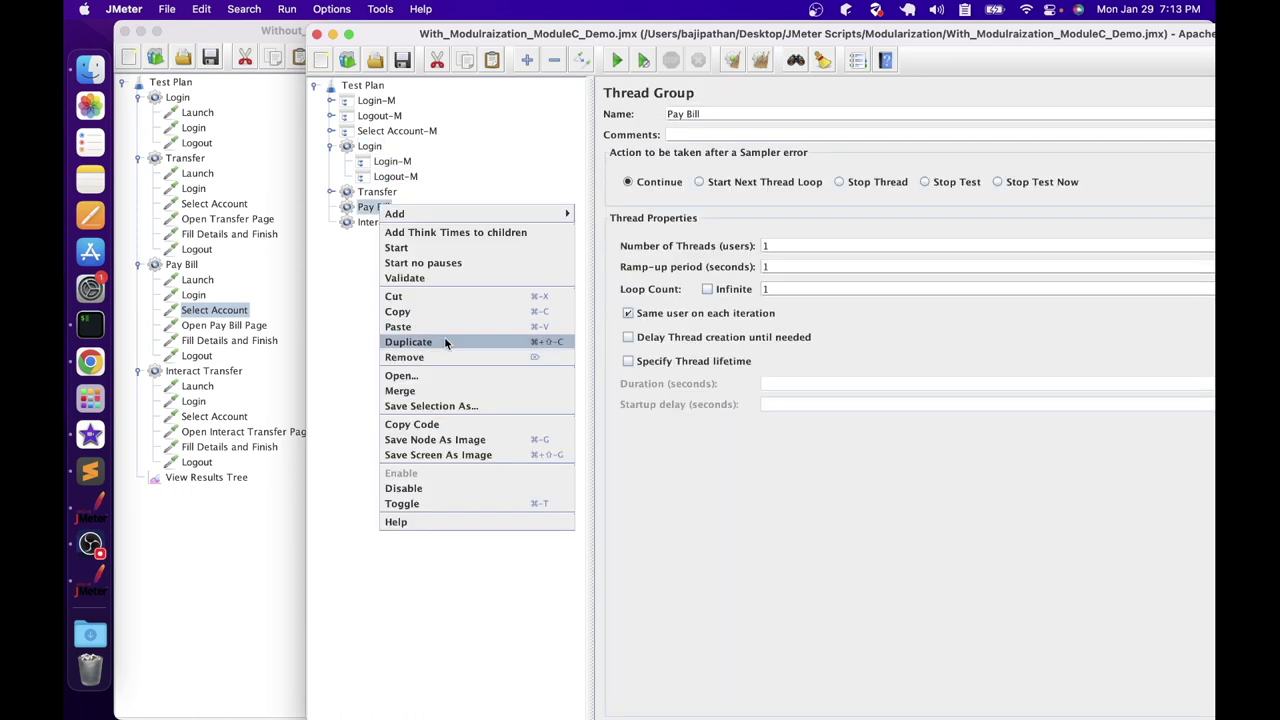
left_click(443, 329)
right_click(393, 222)
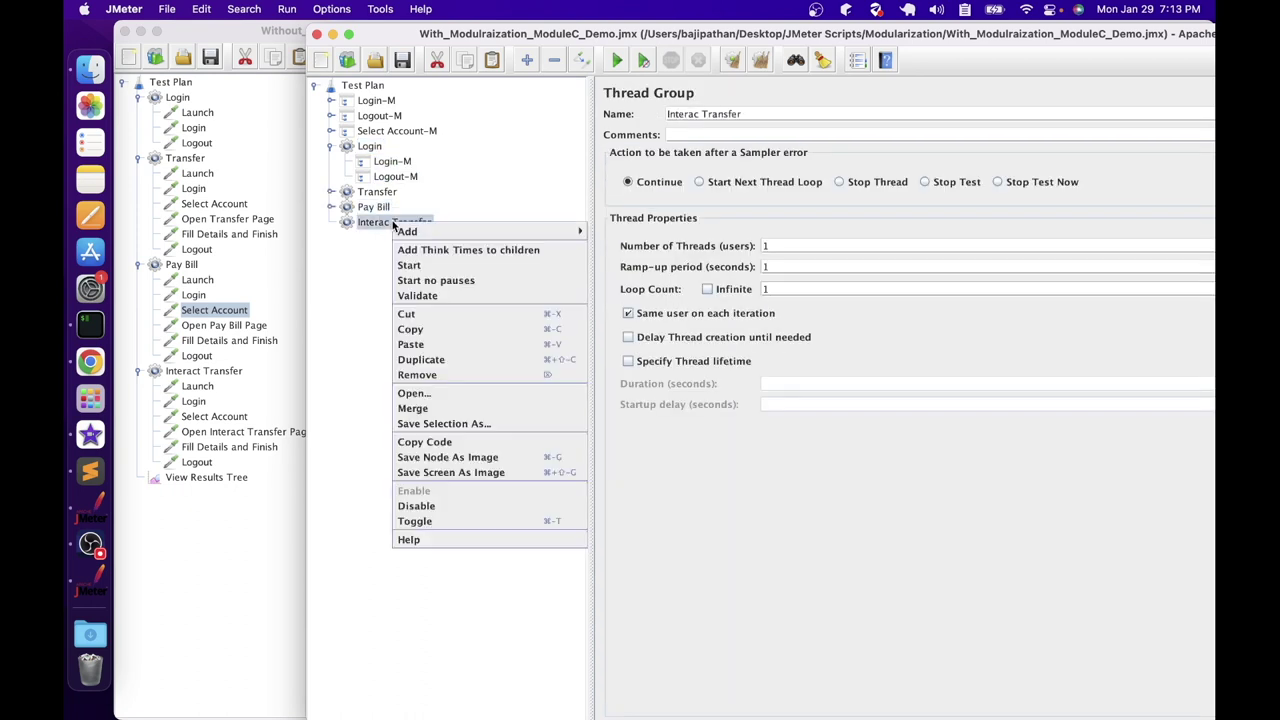
left_click(444, 343)
left_click(331, 222)
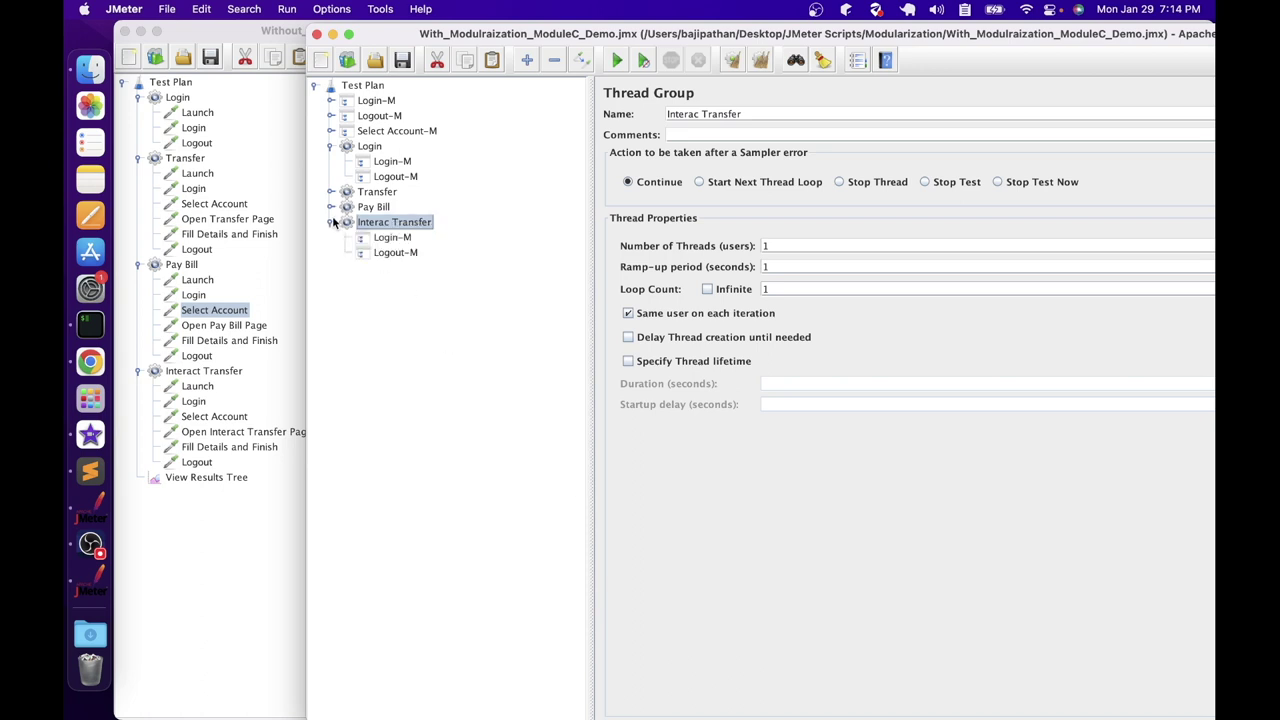
left_click(331, 207)
left_click(331, 192)
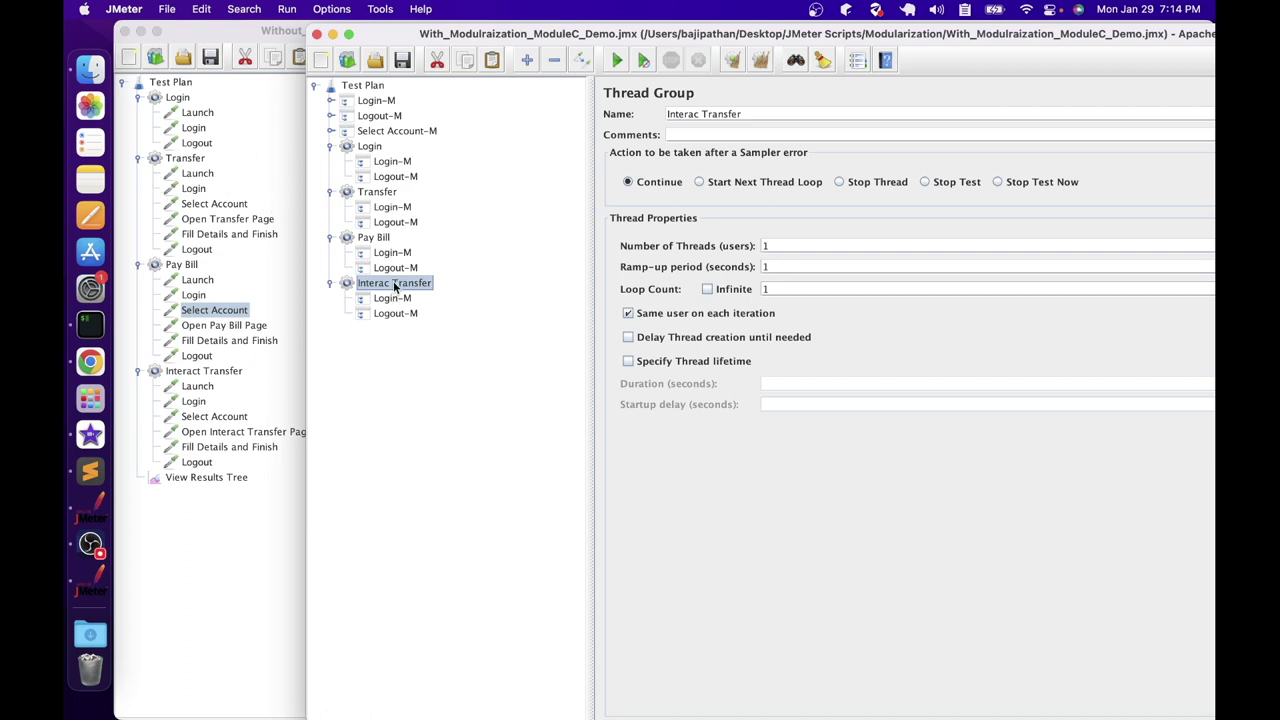
Step: Add a Module Controller to the Transfer thread group and name it Select Account-M
left_click(368, 135)
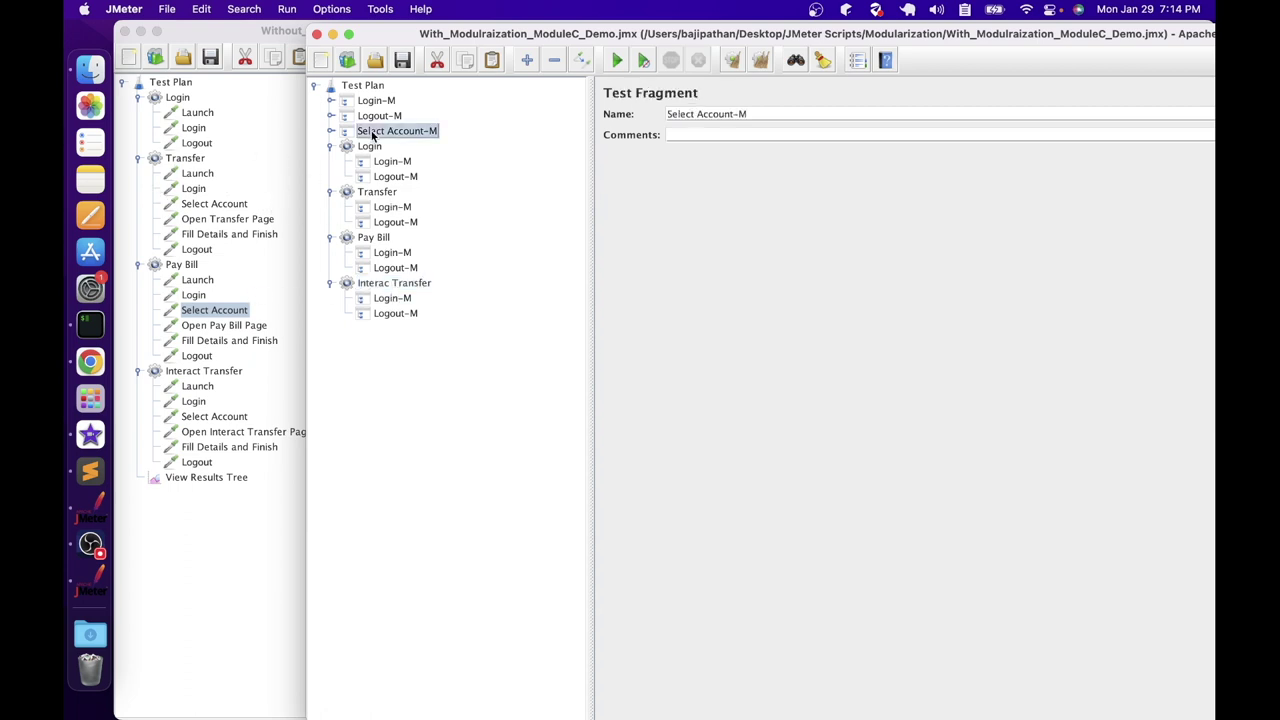
left_click(375, 194)
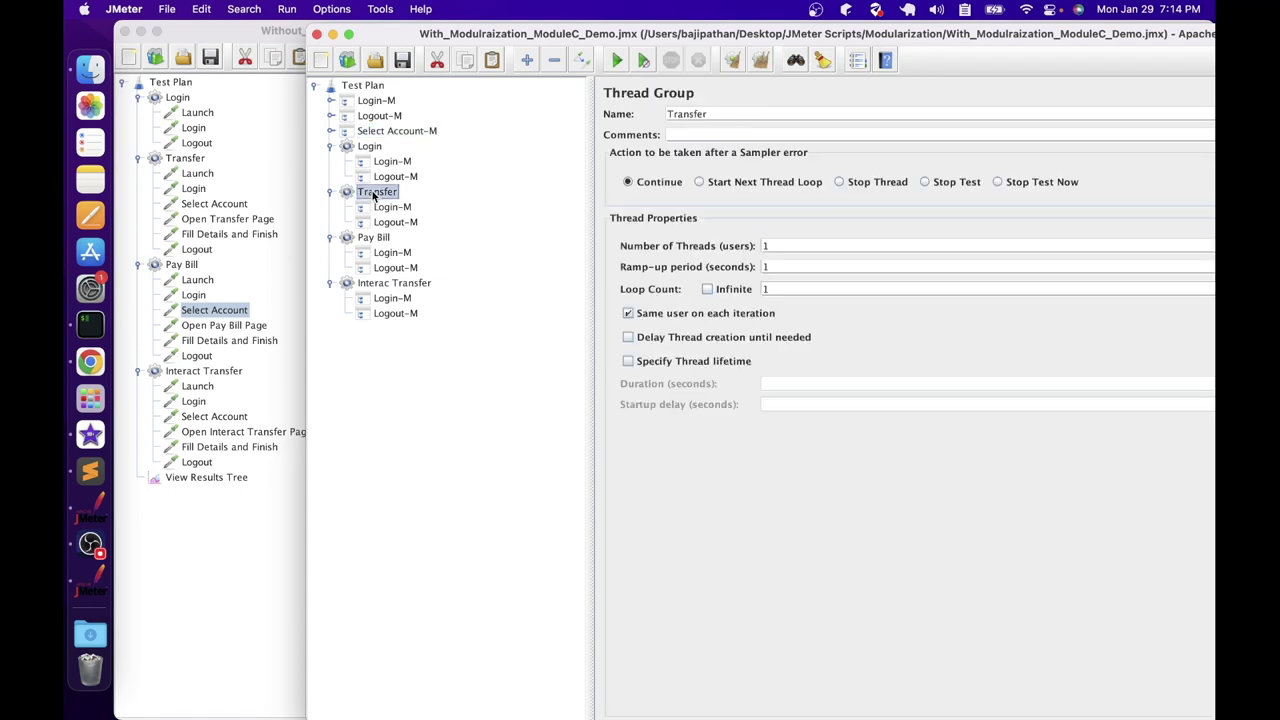
right_click(375, 194)
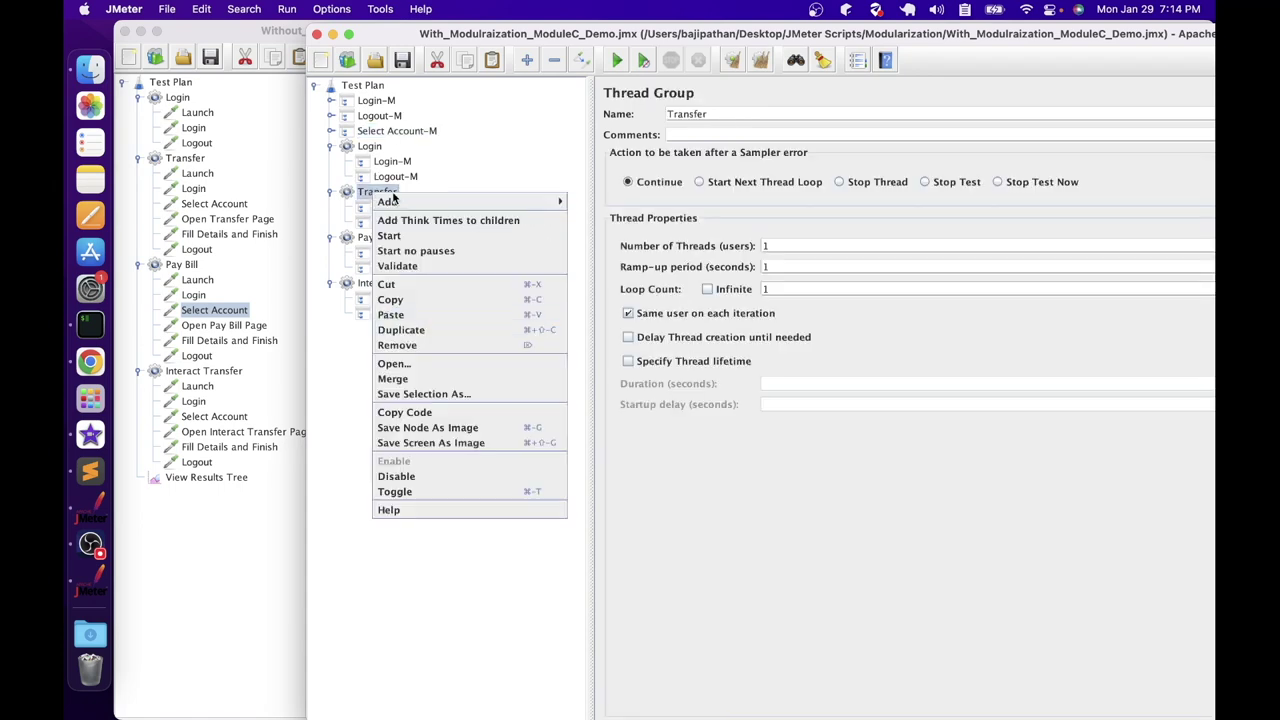
mouse_move(520, 194)
mouse_move(588, 222)
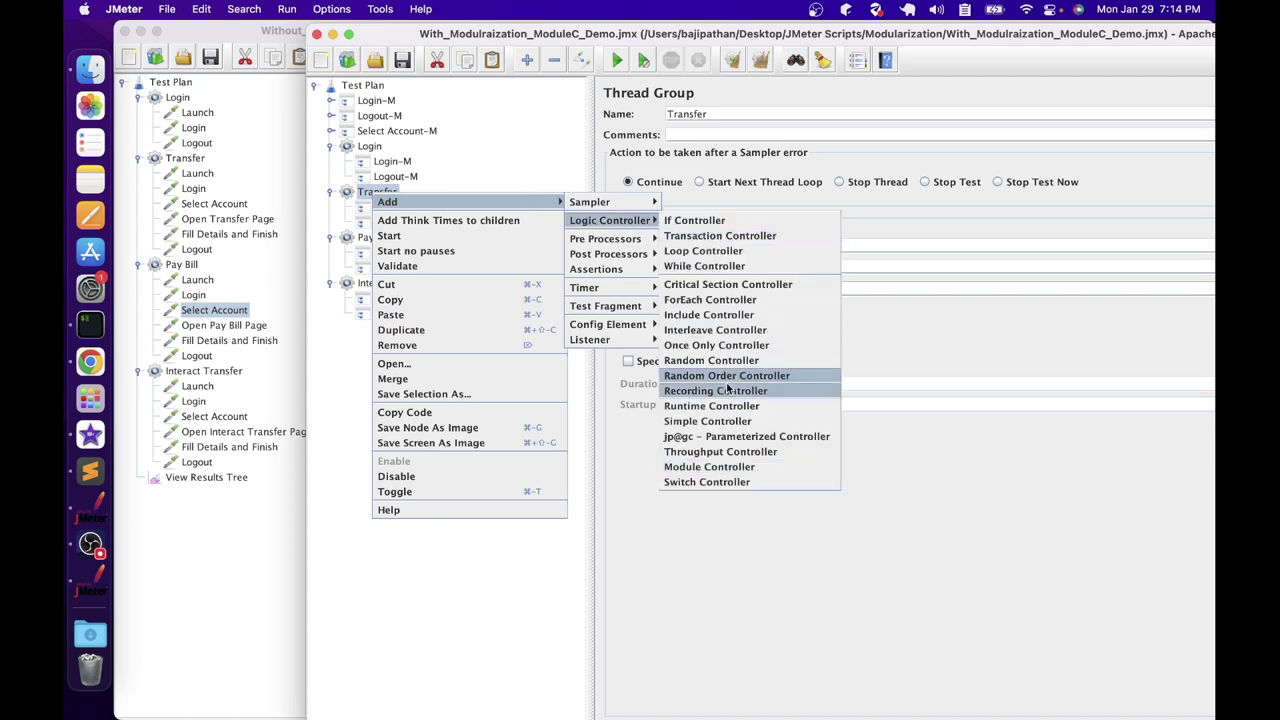
left_click(720, 466)
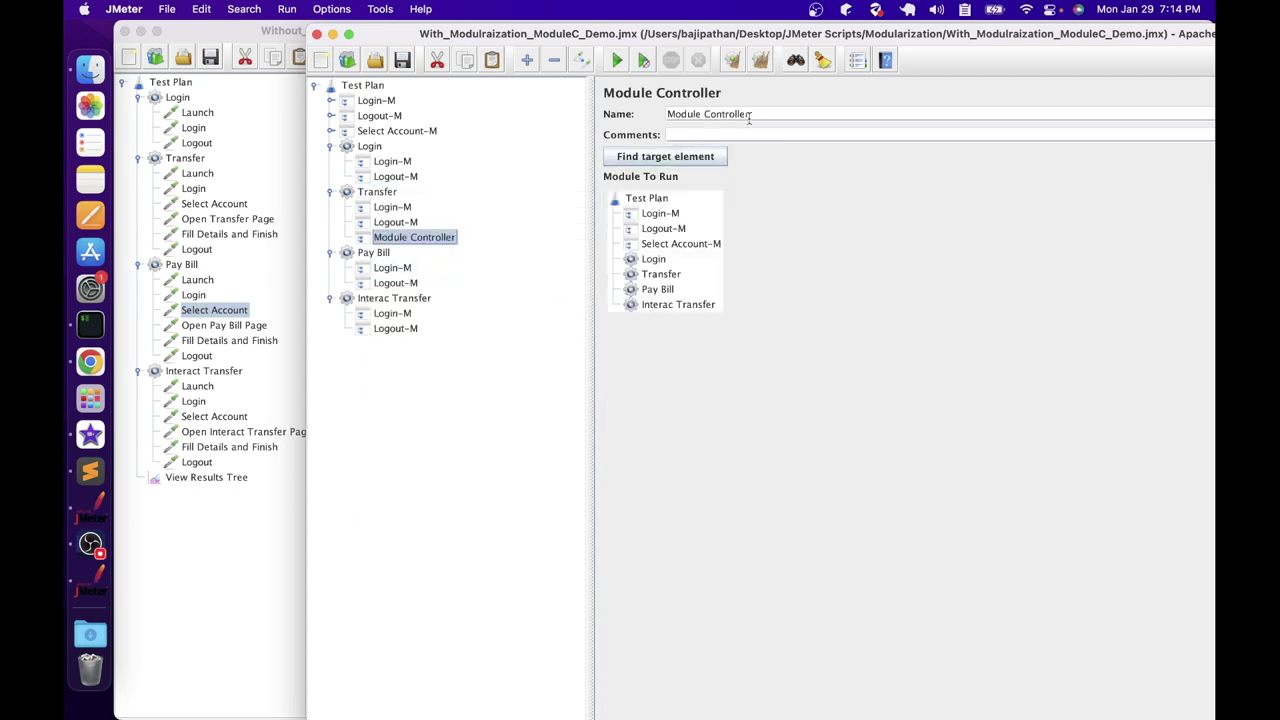
left_click_drag(749, 117, 628, 101)
type("Select Account")
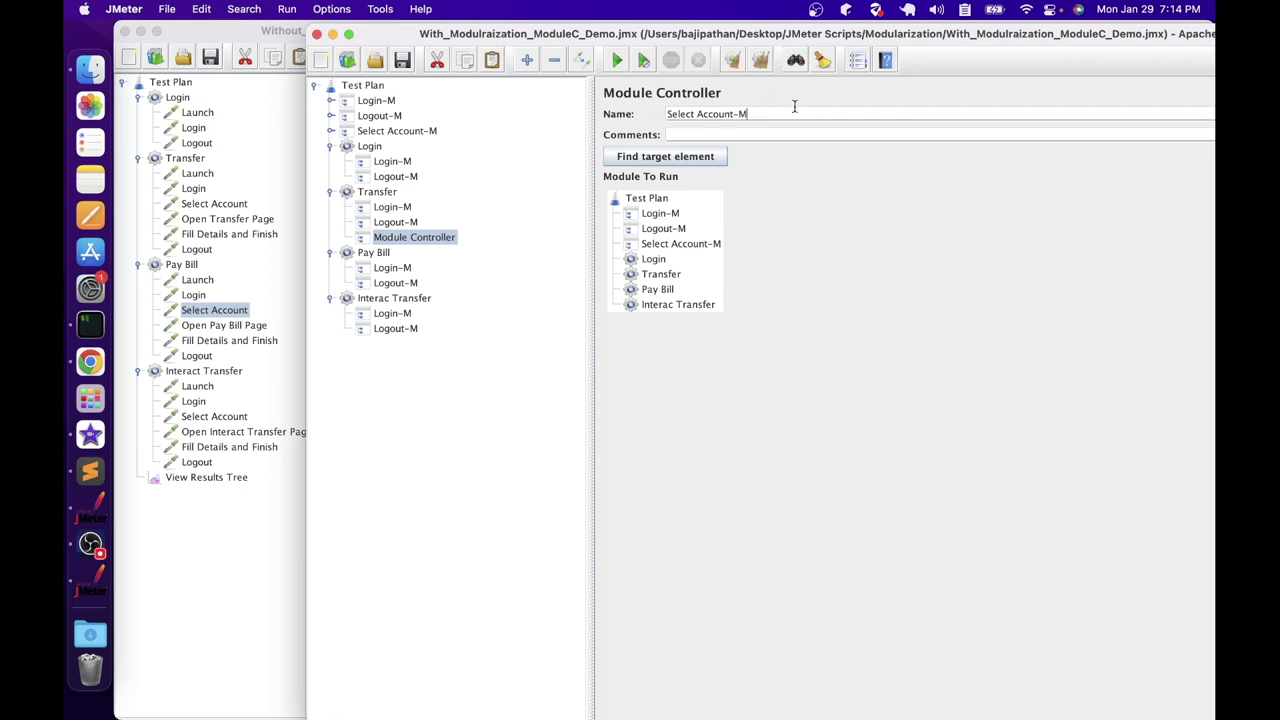
Step: Target the Select Account-M fragment from the new Transfer controller and move the controller between Login-M and Logout-M
left_click(409, 222)
left_click(415, 238)
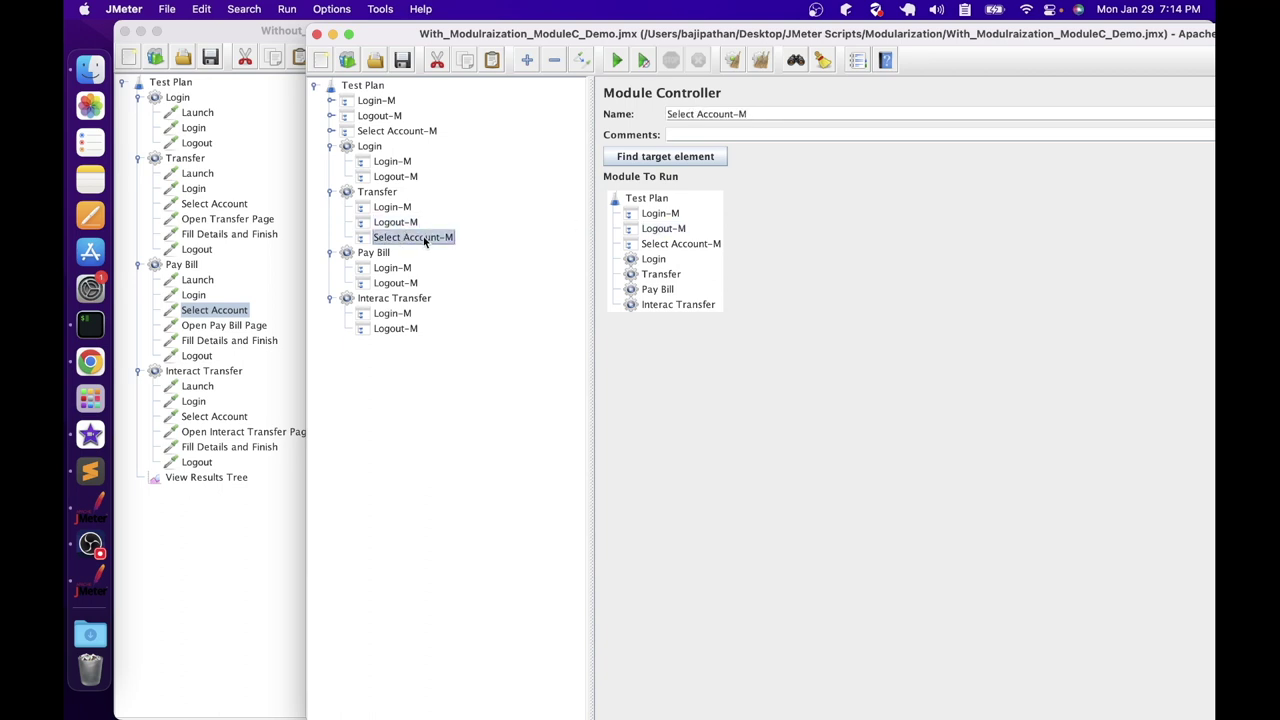
left_click(667, 248)
left_click_drag(429, 237, 434, 228)
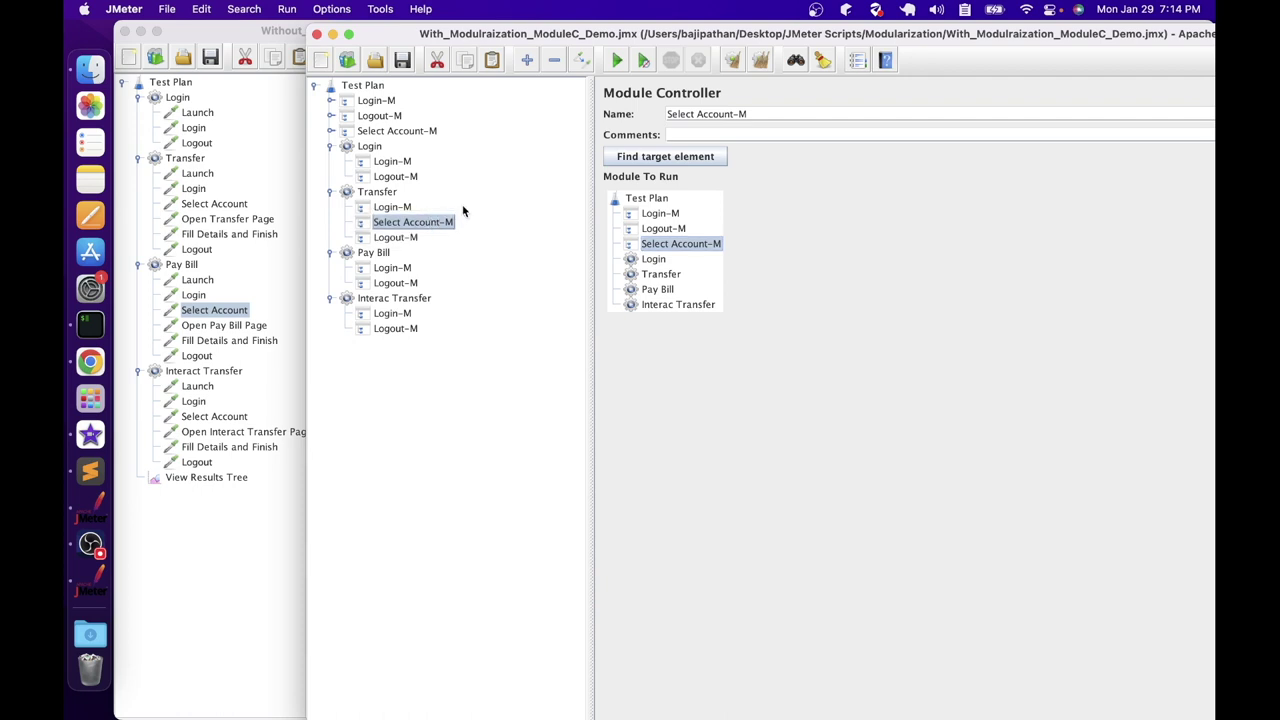
Step: Copy the Select Account-M controller into the Pay Bill and Interac Transfer thread groups, placing it between Login-M and Logout-M
right_click(410, 226)
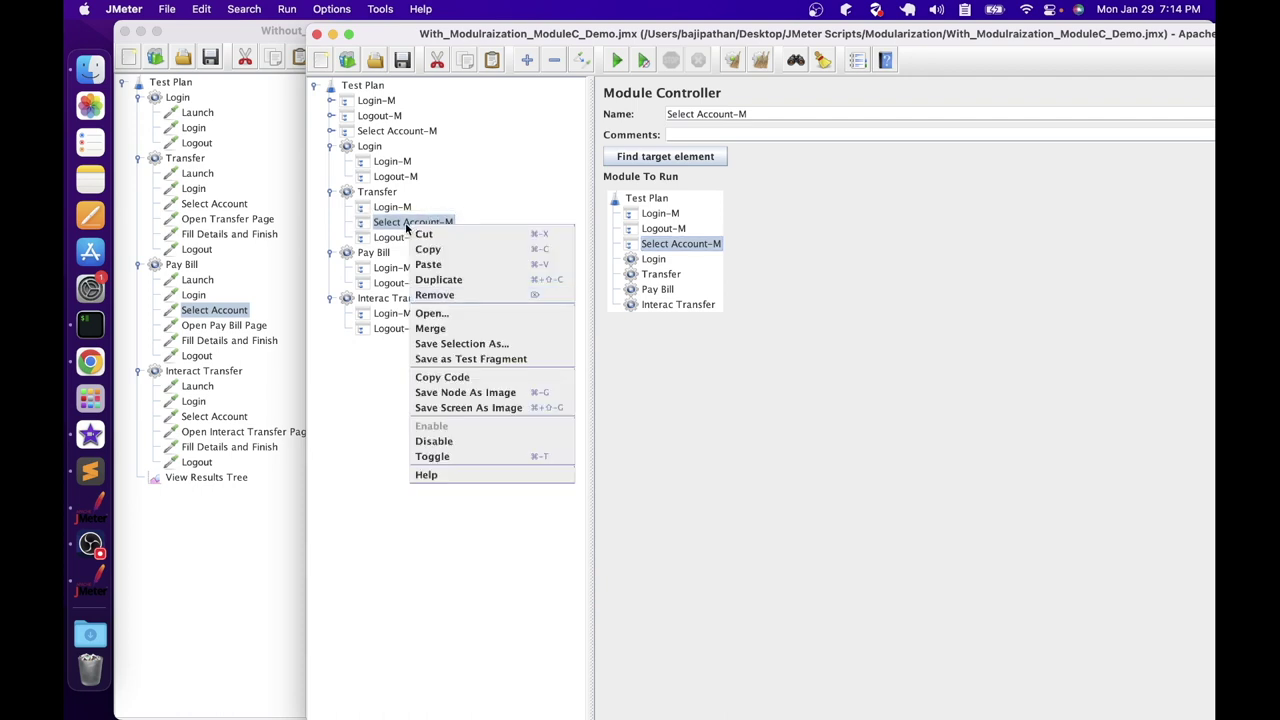
left_click(384, 240)
right_click(375, 252)
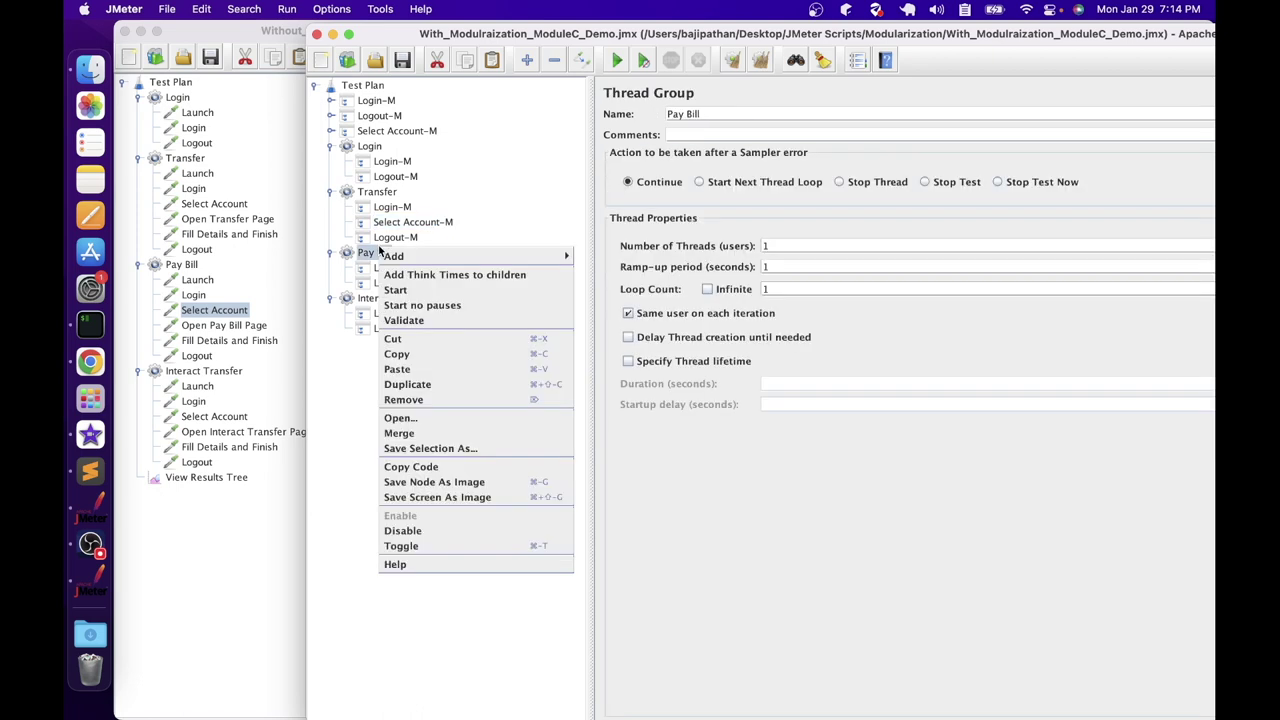
left_click(422, 369)
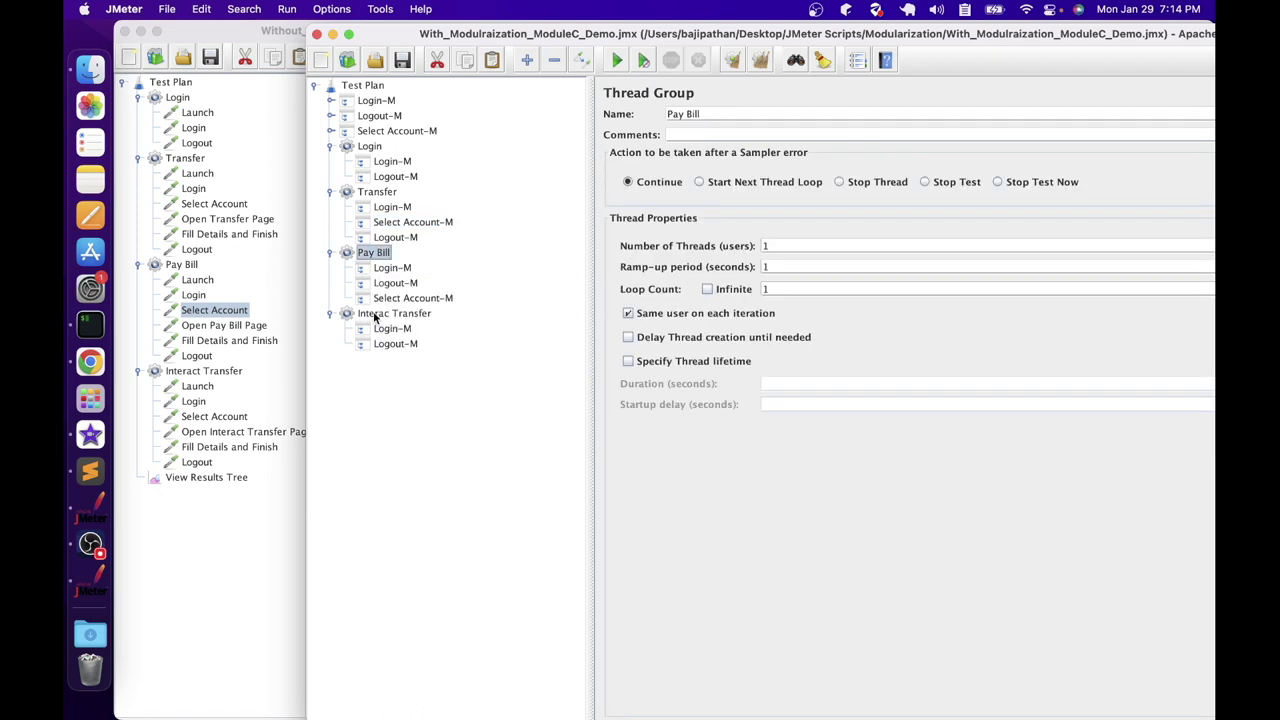
right_click(375, 316)
left_click(412, 436)
left_click(413, 283)
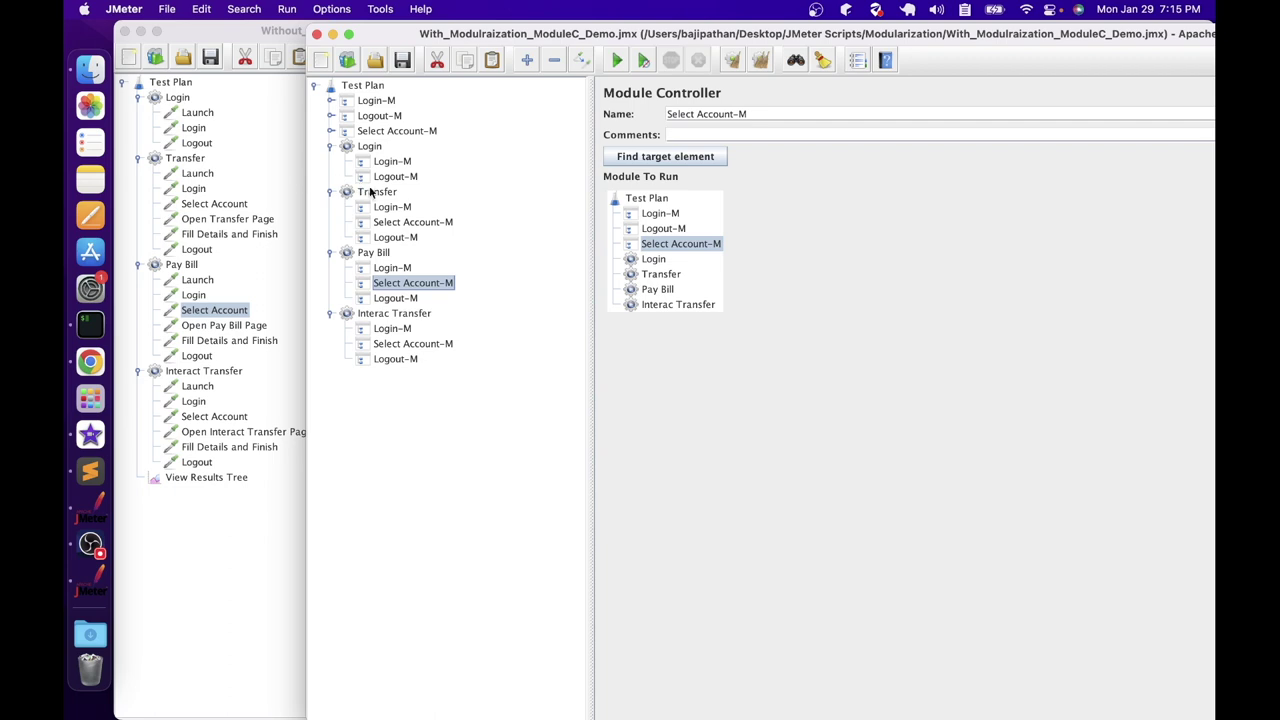
Step: Copy the Open Transfer Page and Fill Details and Finish samplers from the original plan into the new Transfer thread group, above Logout-M
left_click(375, 206)
left_click(372, 193)
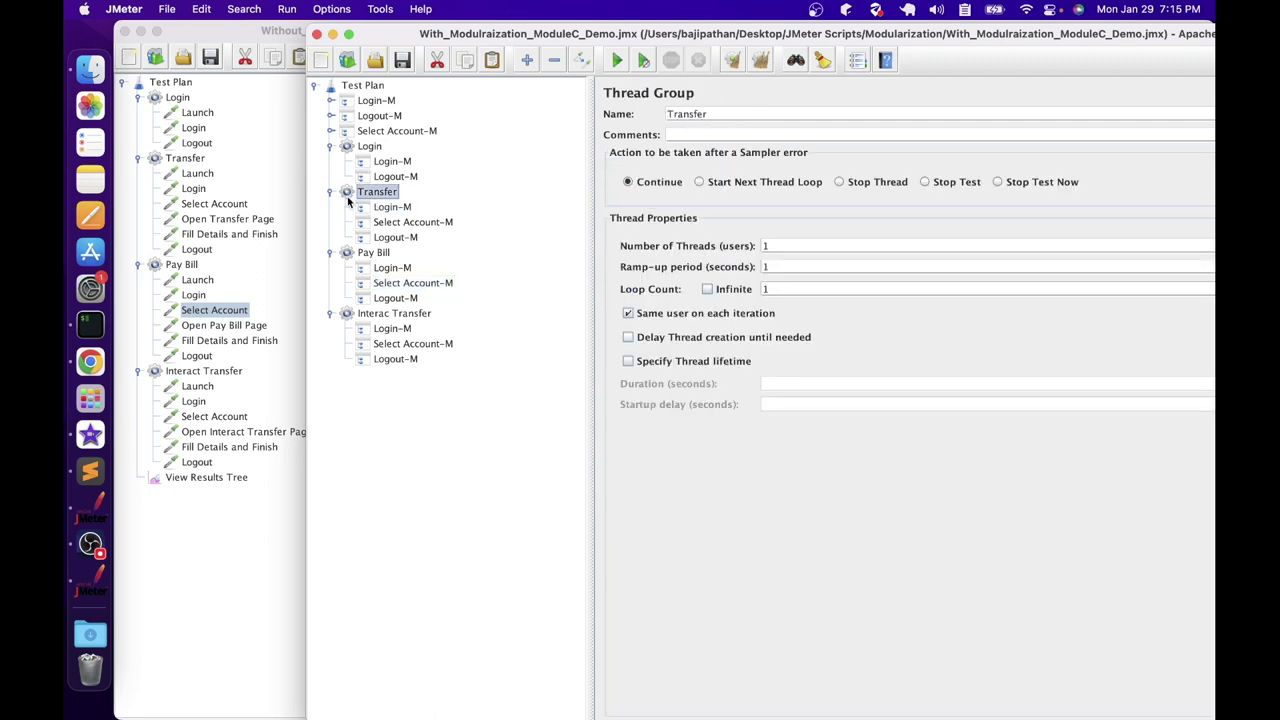
left_click(198, 219)
left_click(200, 219)
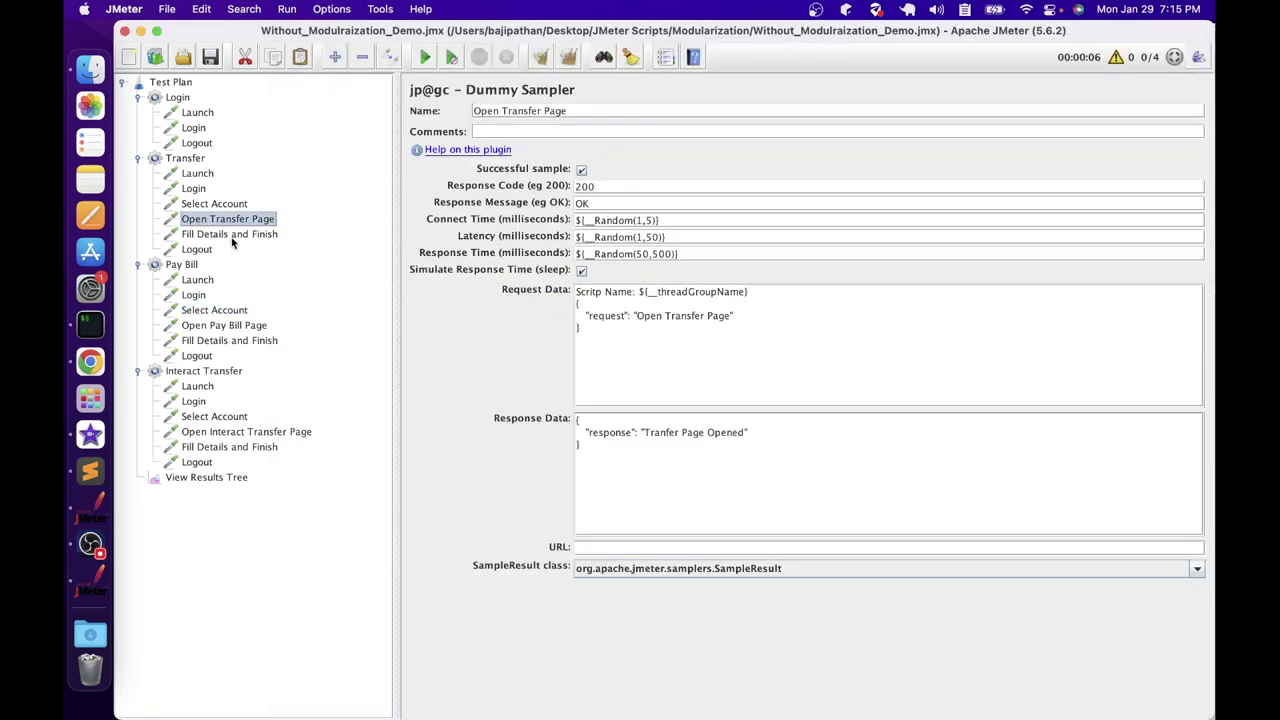
left_click(234, 235, "shift")
right_click(234, 235)
left_click(257, 308)
key("super+grave")
right_click(377, 192)
left_click(420, 316)
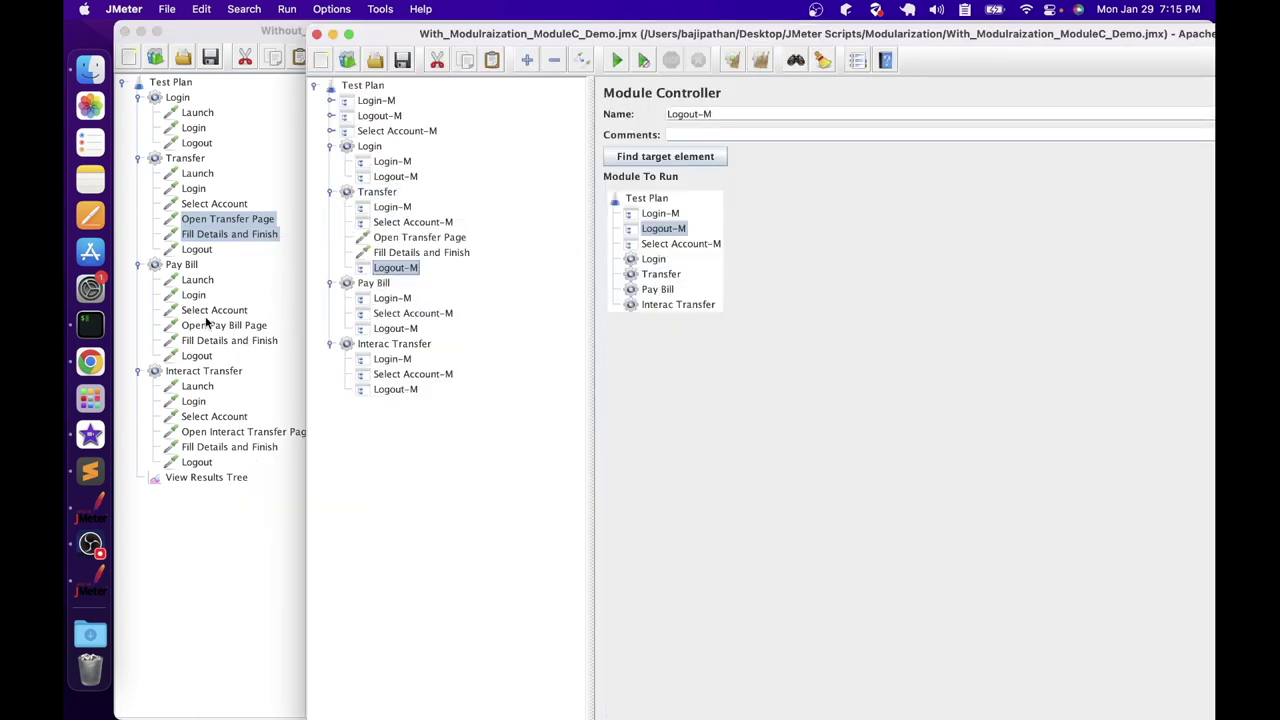
Step: Copy the Open Pay Bill Page and Fill Details and Finish samplers from the original plan into the new Pay Bill thread group
left_click(208, 326)
left_click(212, 341, "shift")
right_click(214, 340)
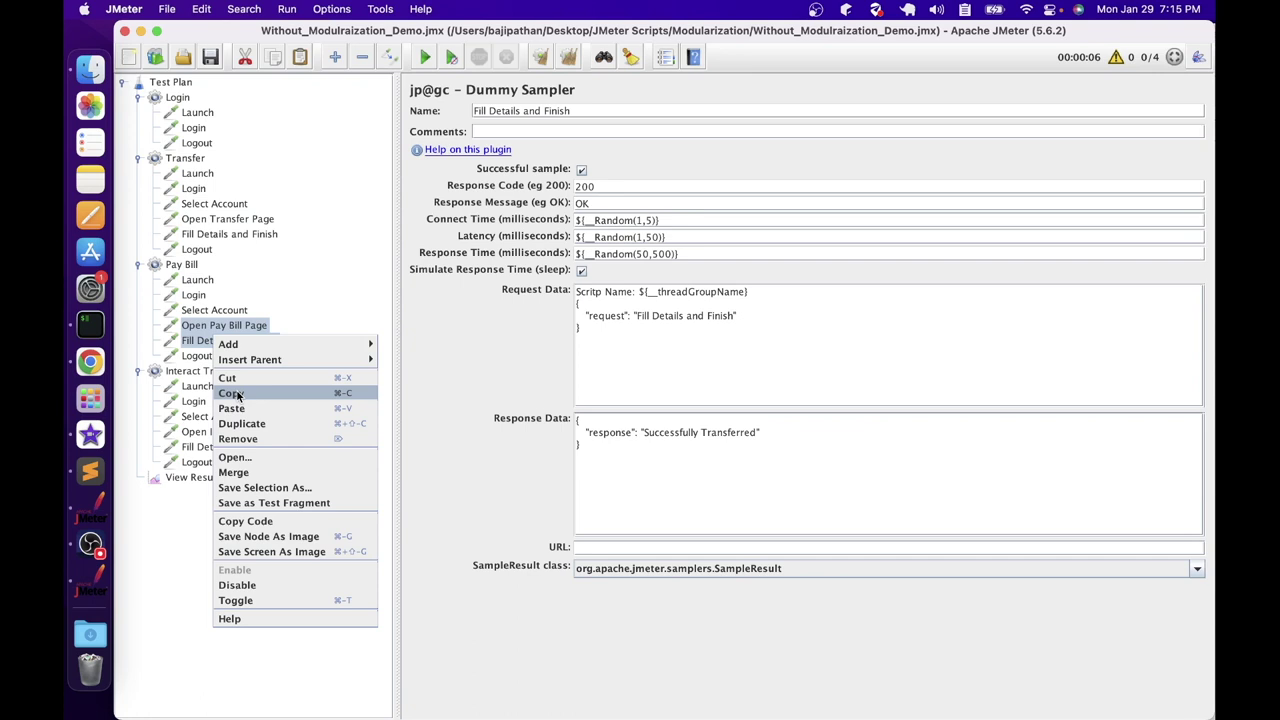
left_click(236, 394)
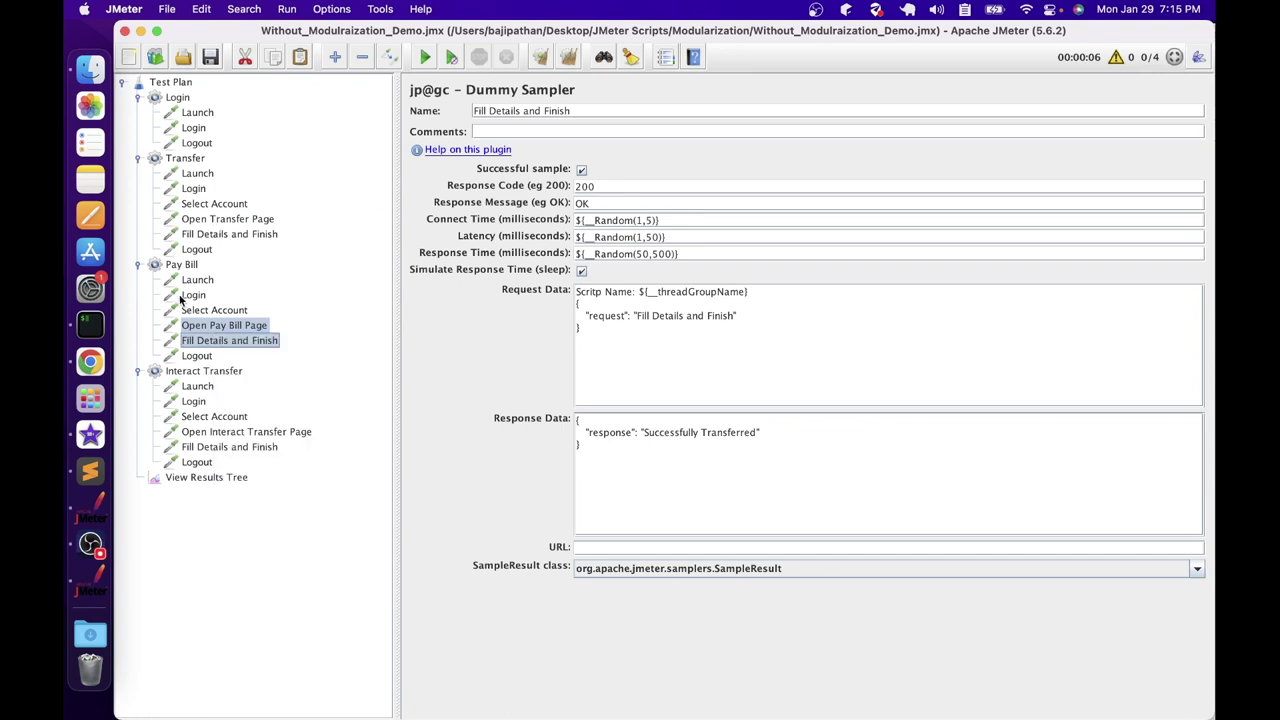
key("super+grave")
left_click(378, 285)
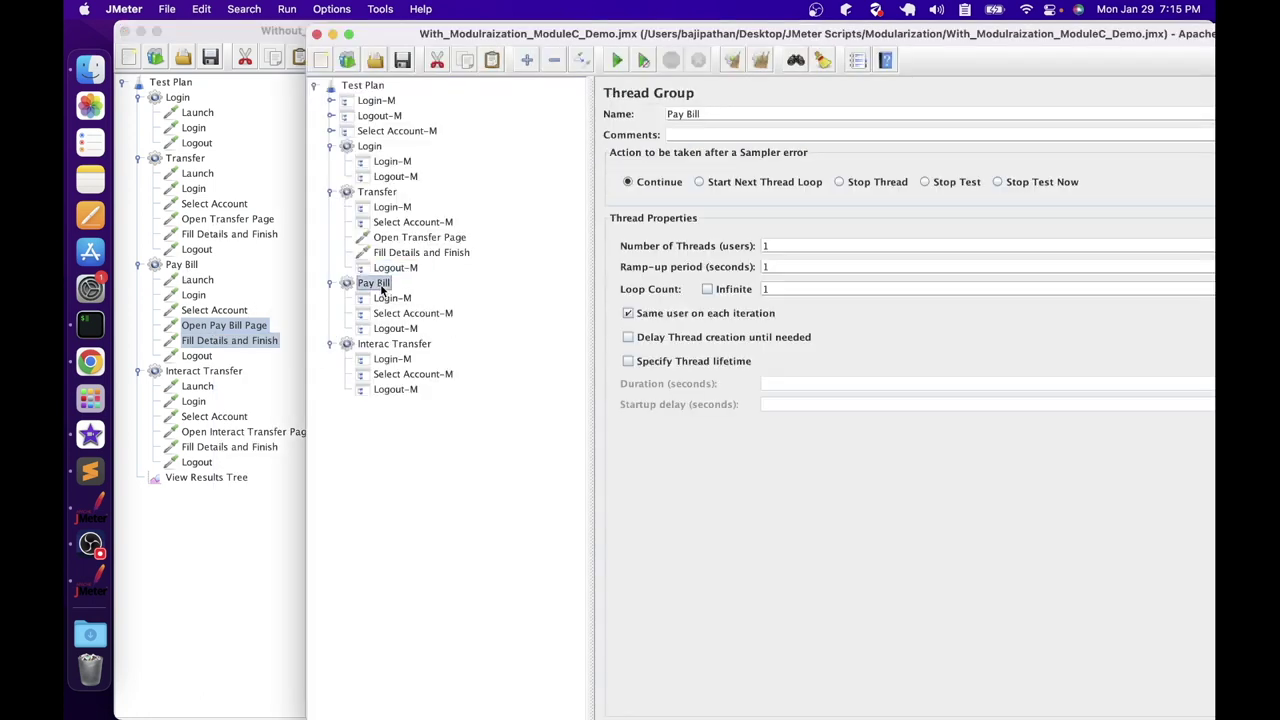
right_click(380, 289)
left_click(417, 407)
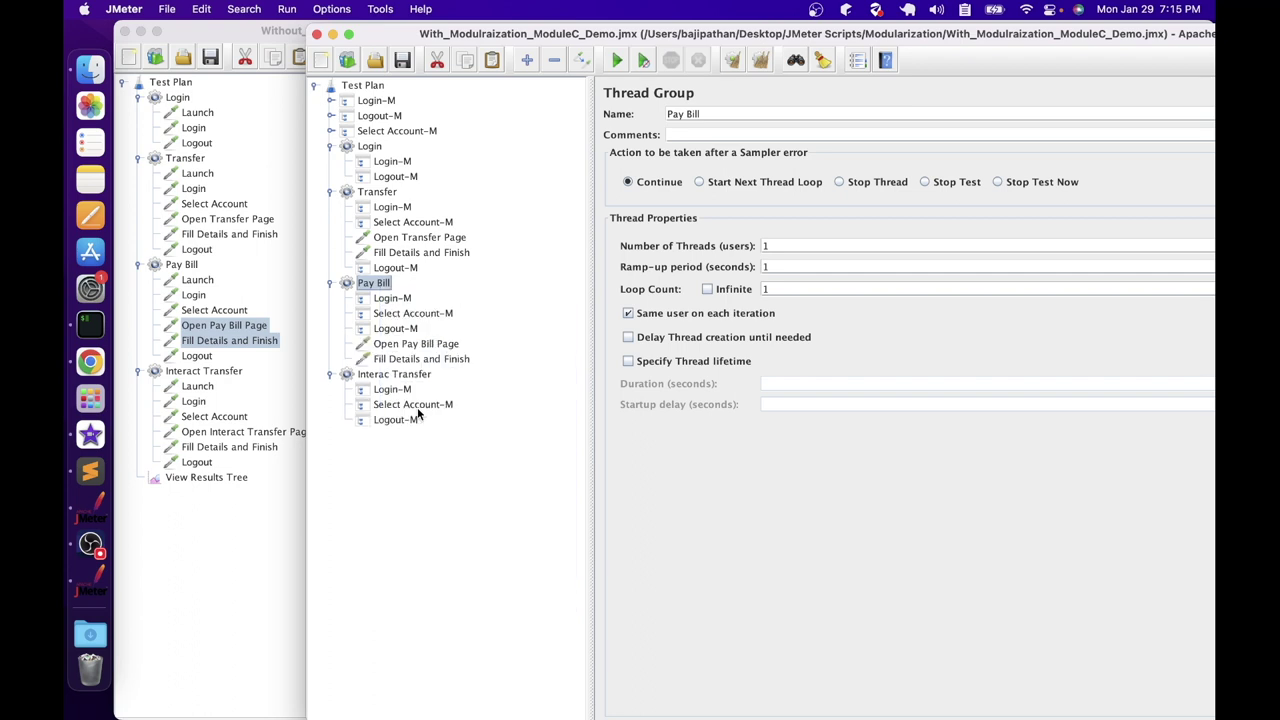
Step: Select the Open Interact Transfer Page and Fill Details and Finish samplers in the original plan, and return to the modularized plan
left_click(200, 431)
left_click(220, 447, "shift")
key("super+grave")
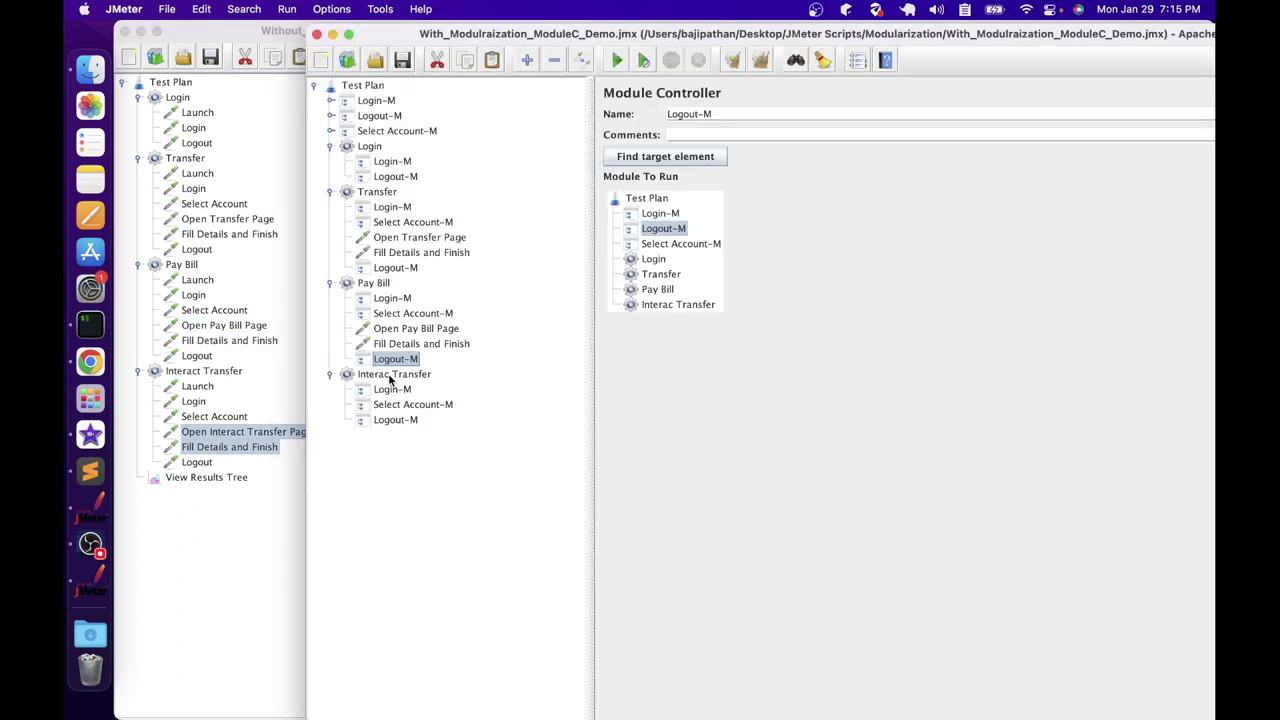
left_click(394, 374)
right_click(393, 377)
left_click(420, 498)
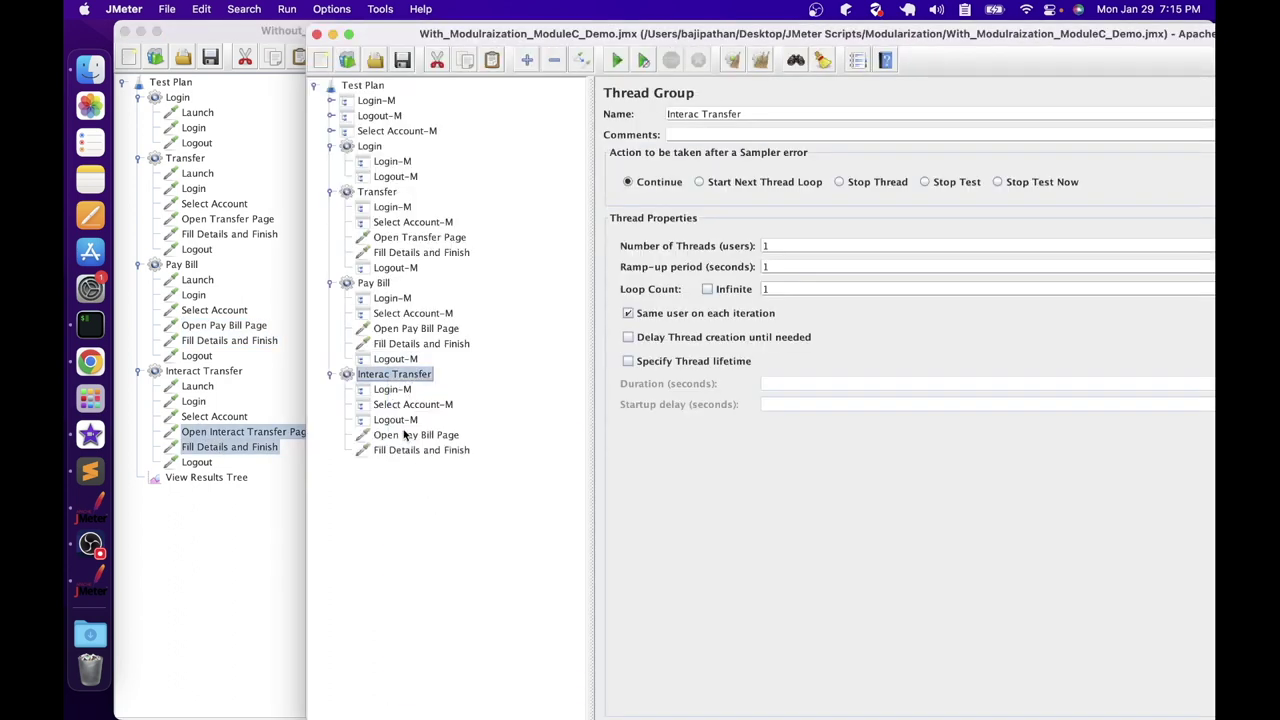
Step: Copy the selected Open Interact Transfer Page and Fill Details and Finish samplers into the new Interac Transfer thread group, above Logout-M
key("super+grave")
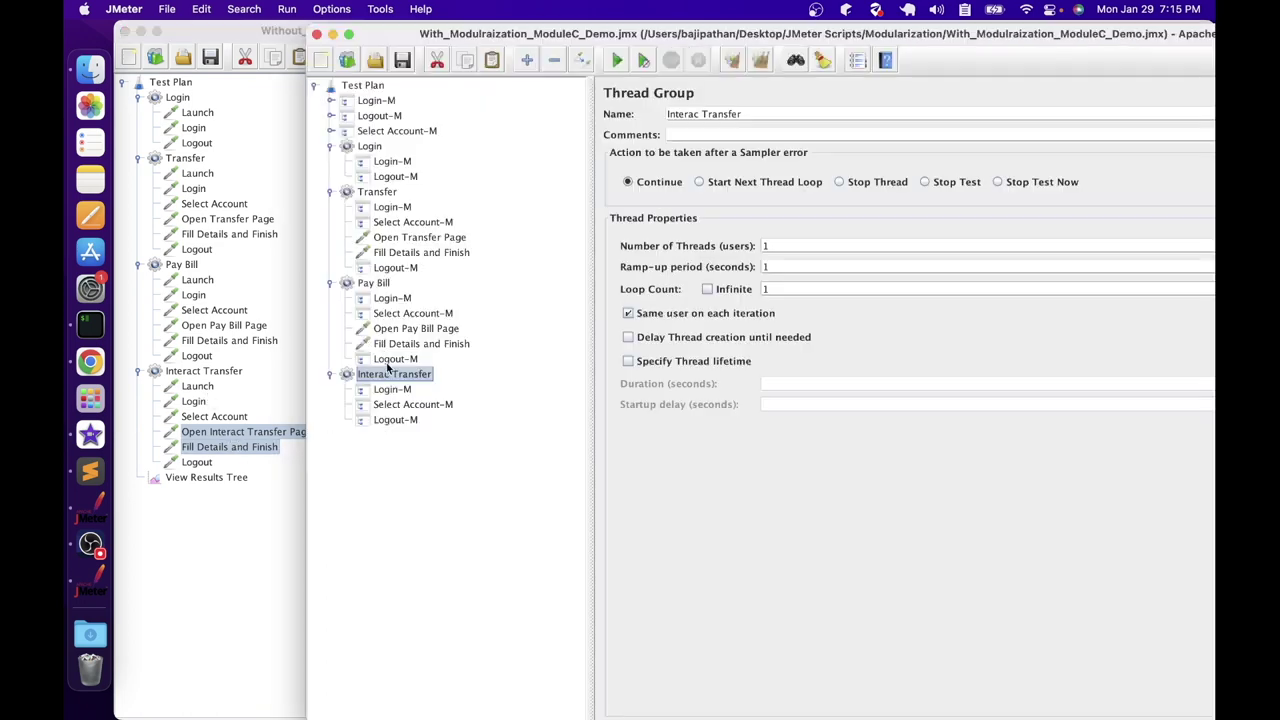
key("super+grave")
right_click(376, 376)
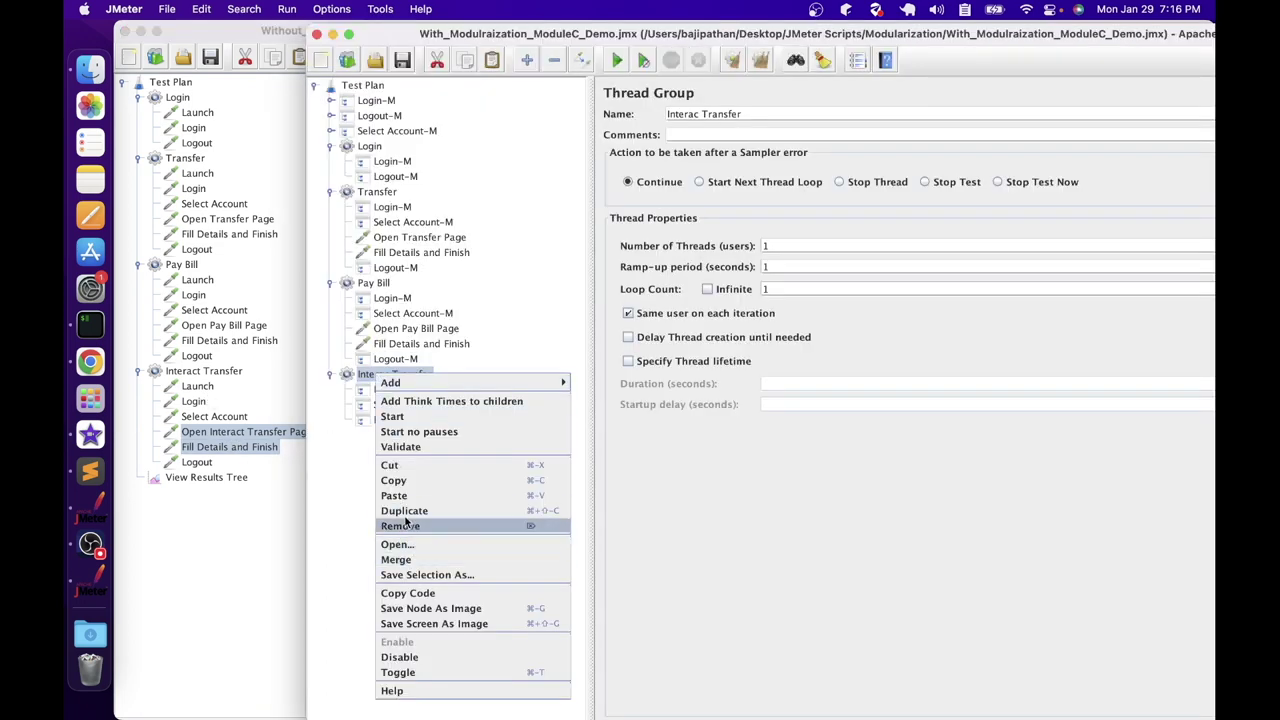
left_click(402, 497)
left_click(420, 437)
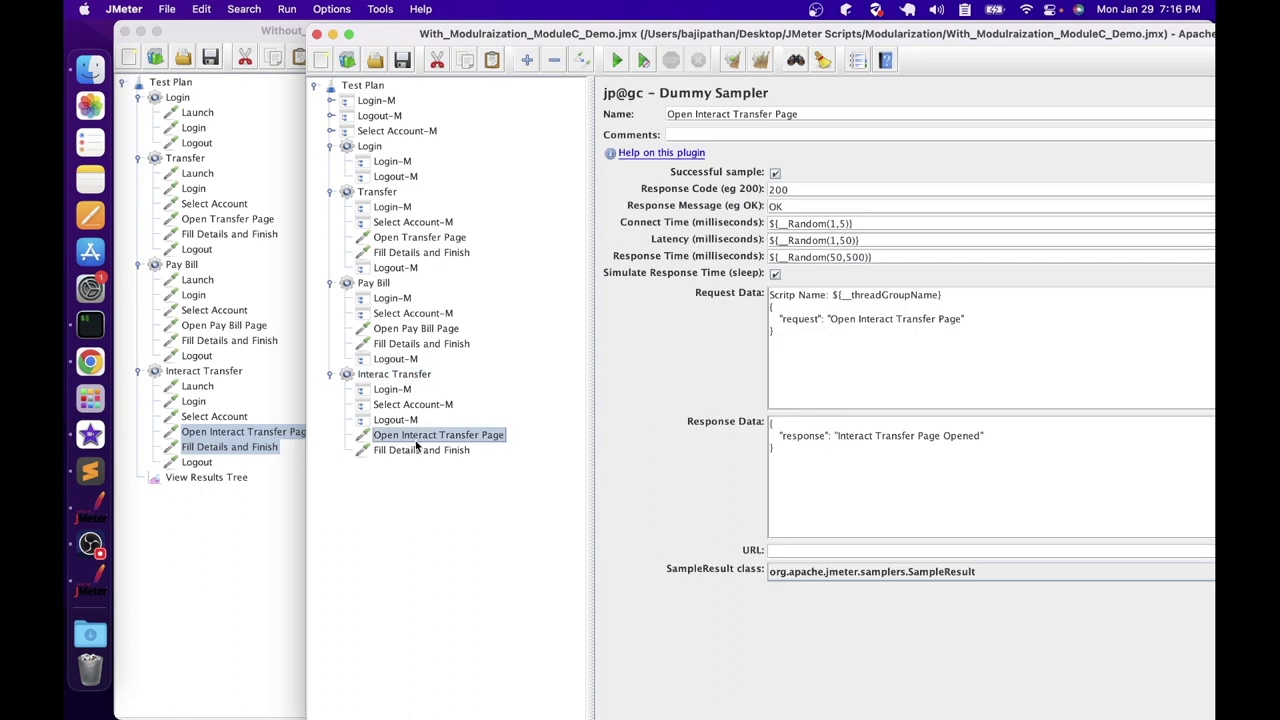
left_click(419, 447, "shift")
left_click_drag(395, 419, 410, 452)
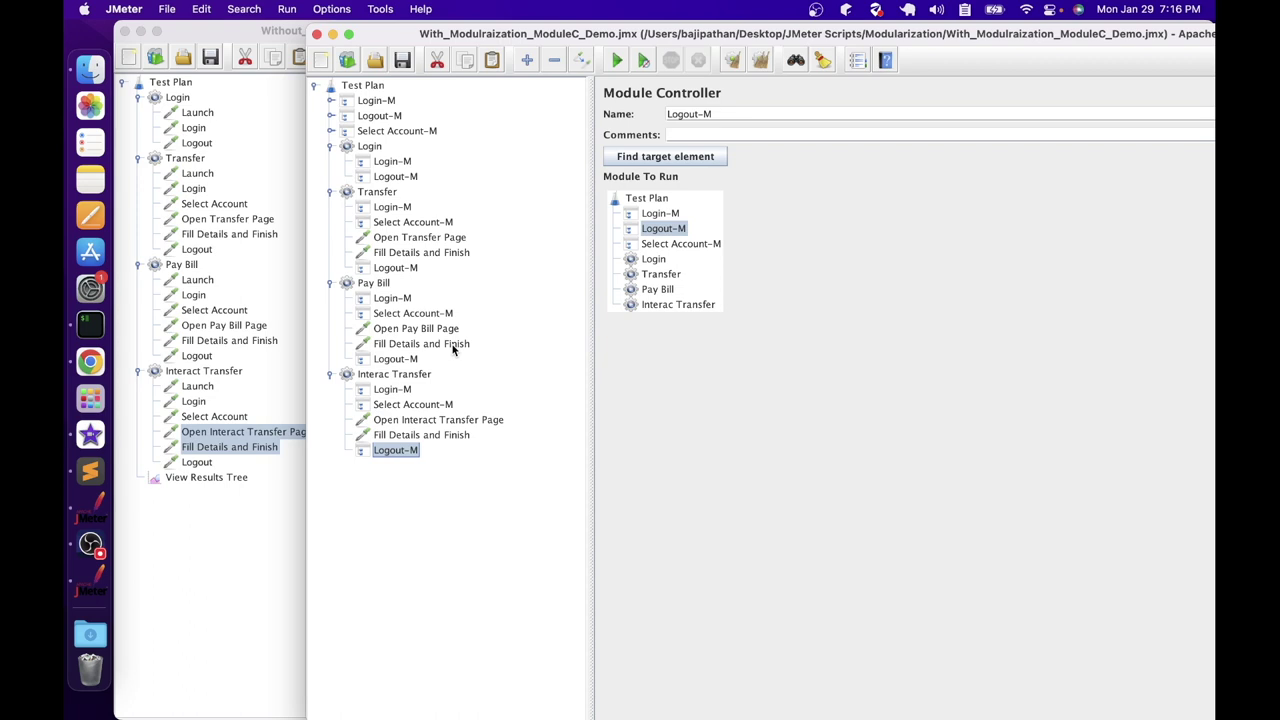
Step: Add a View Results Tree listener to the modularized test plan
right_click(362, 88)
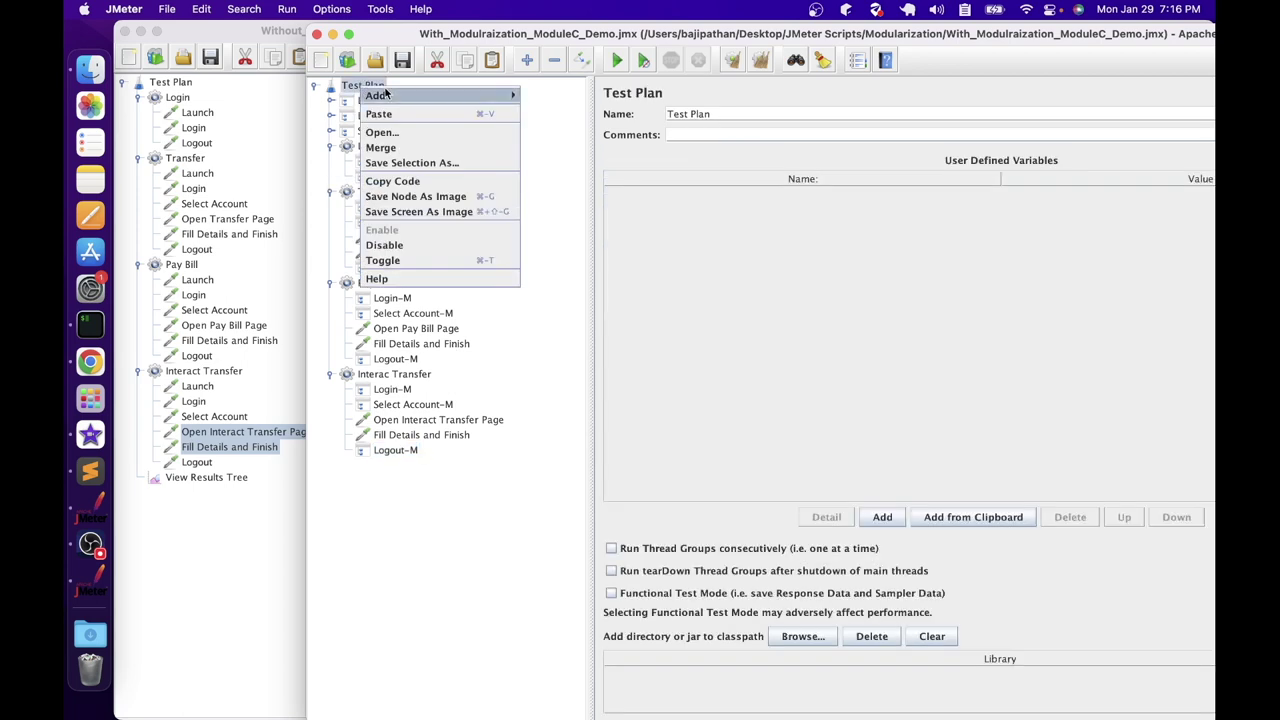
mouse_move(388, 94)
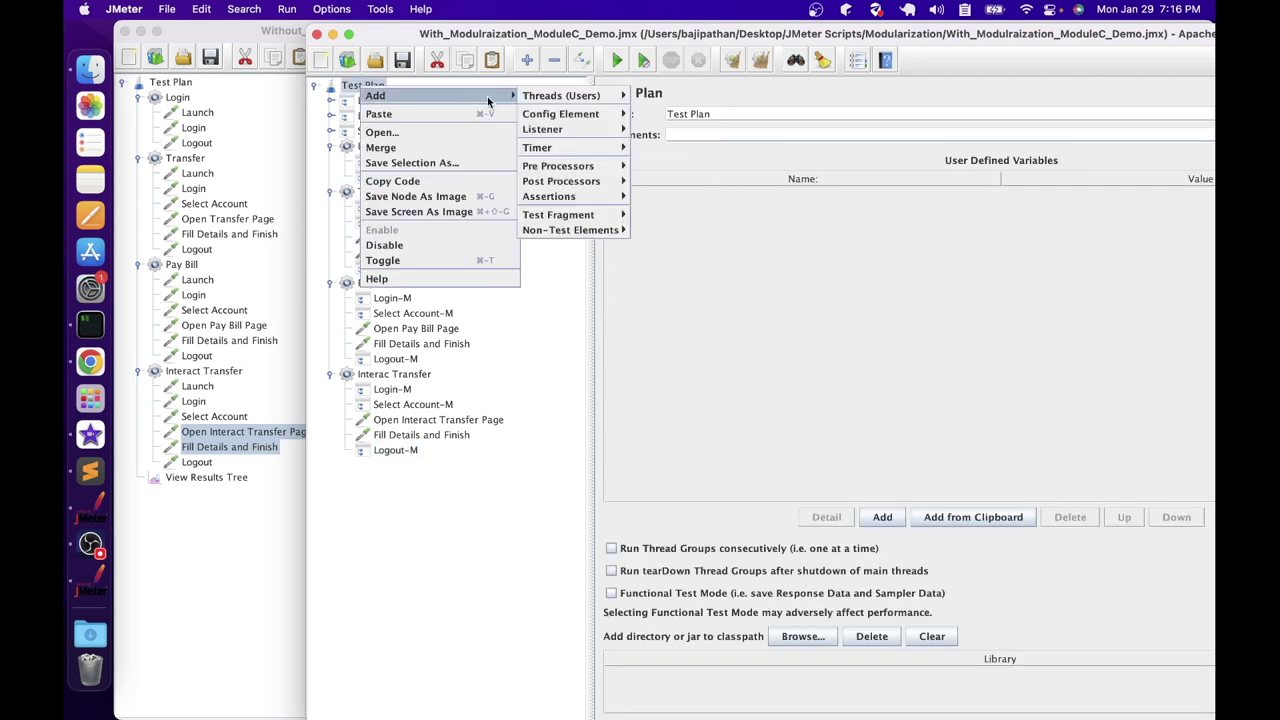
mouse_move(560, 130)
left_click(680, 129)
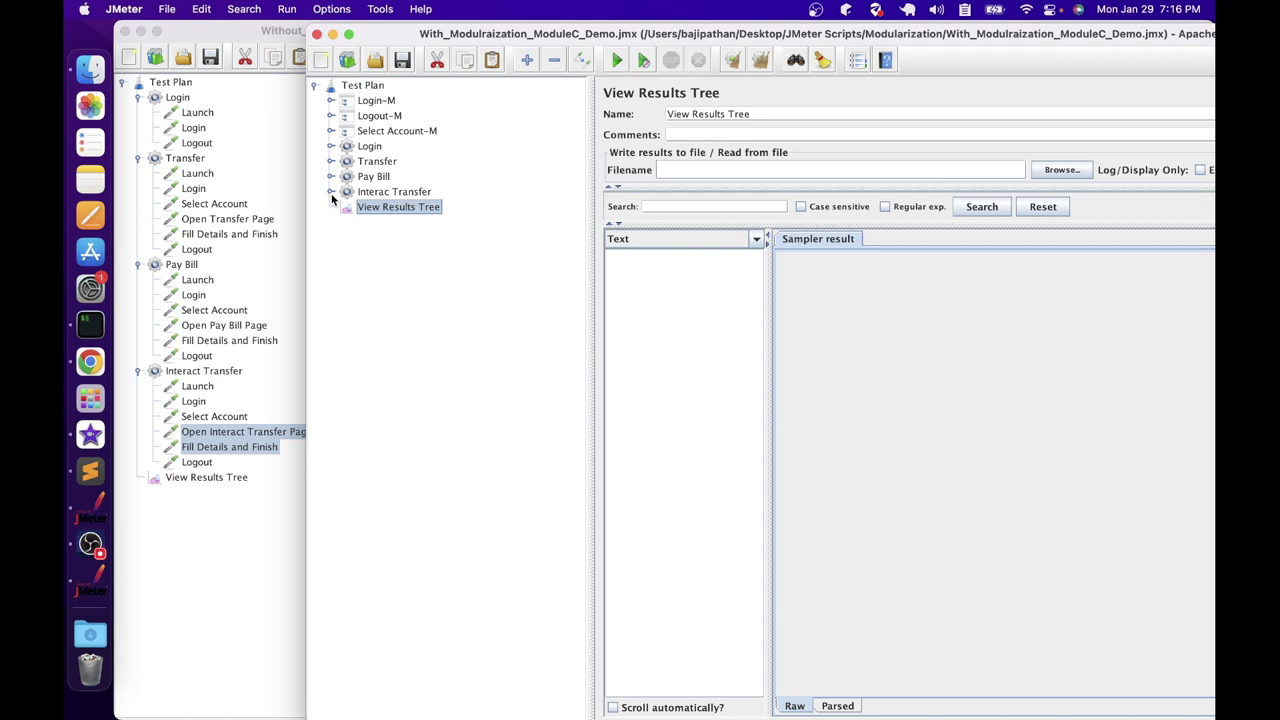
Step: Disable the Login-M, Logout-M and Select Account-M test fragments directly under the modularized test plan
left_click(376, 101)
left_click(380, 130, "shift")
right_click(377, 117)
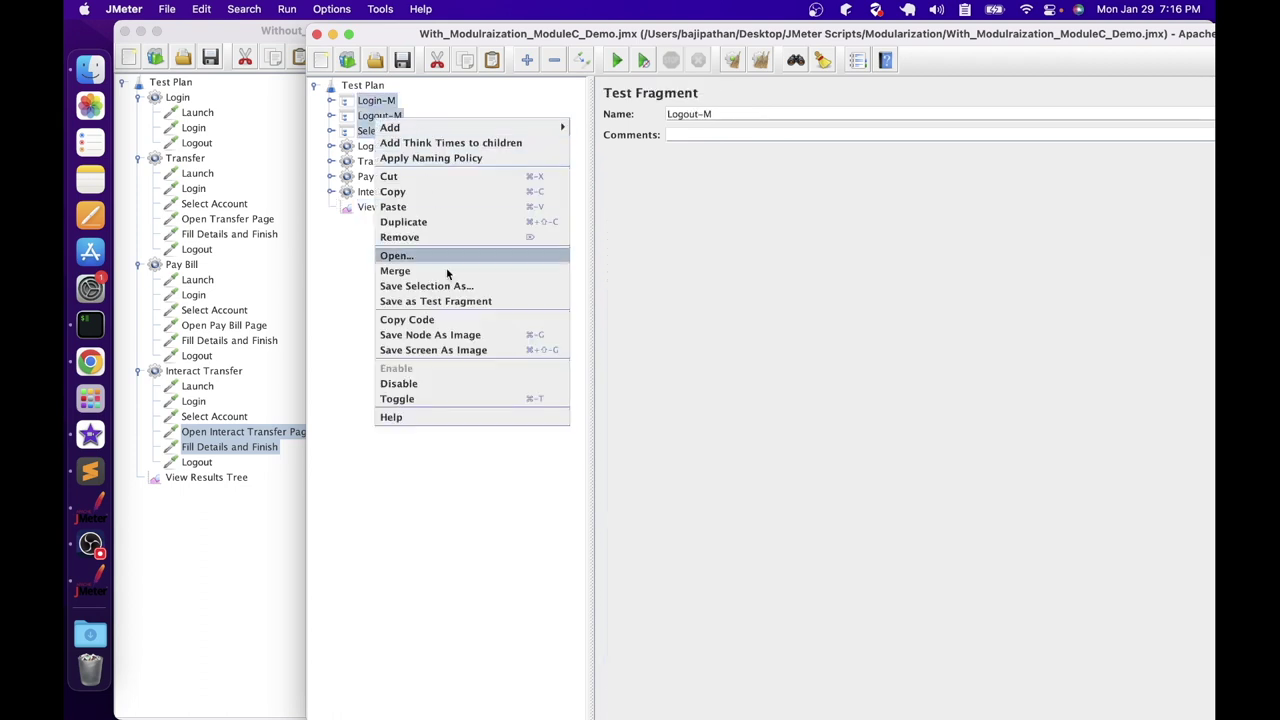
left_click(438, 379)
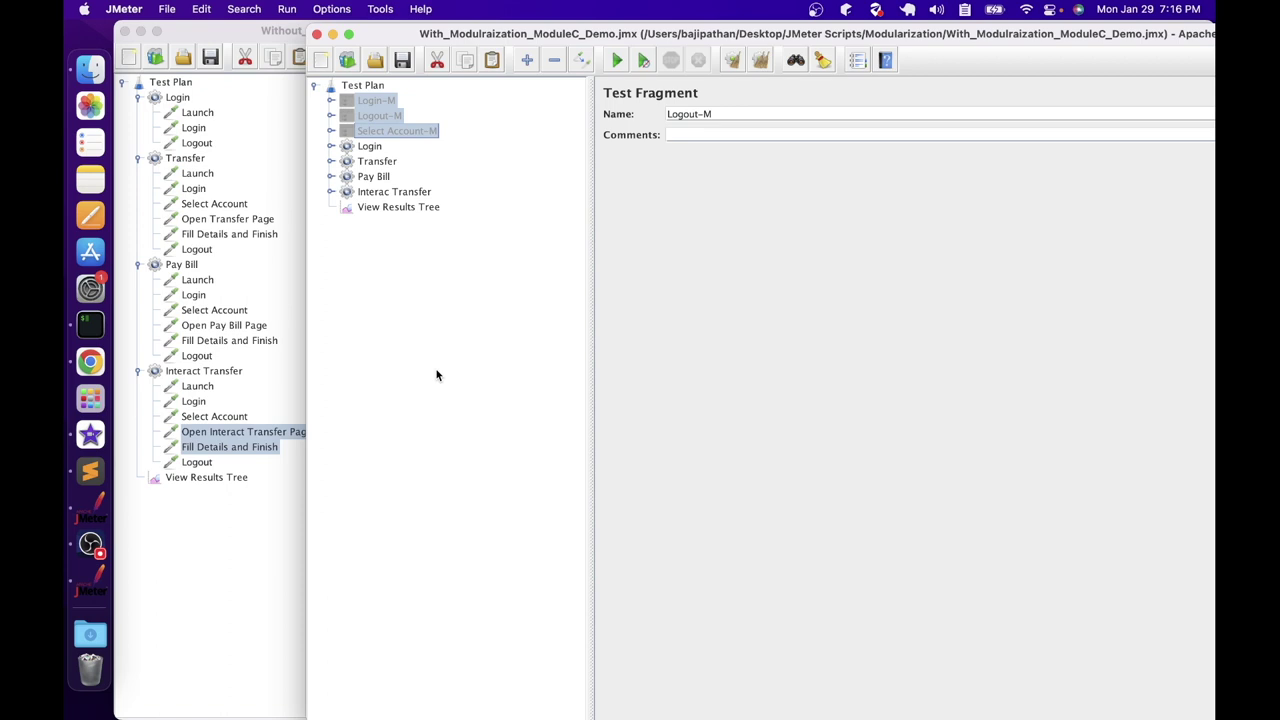
Step: Set the test plan to run its thread groups consecutively, and run it with the View Results Tree open
left_click(390, 207)
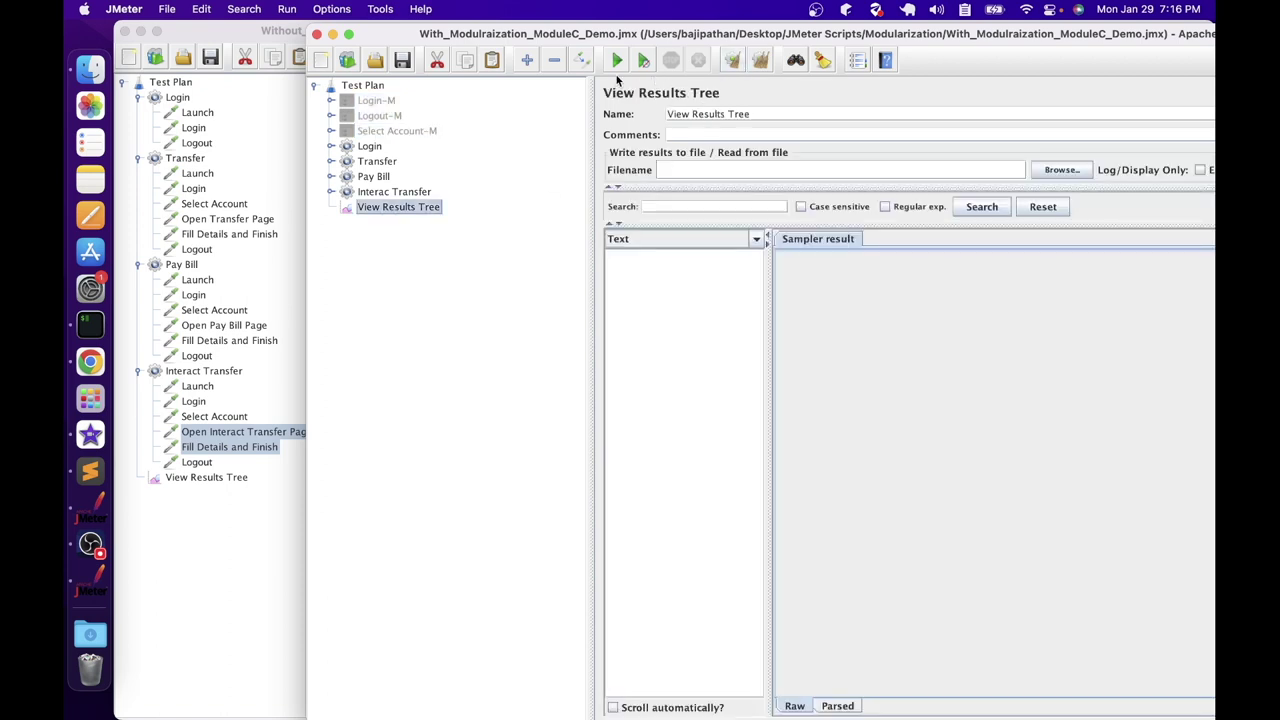
left_click(361, 87)
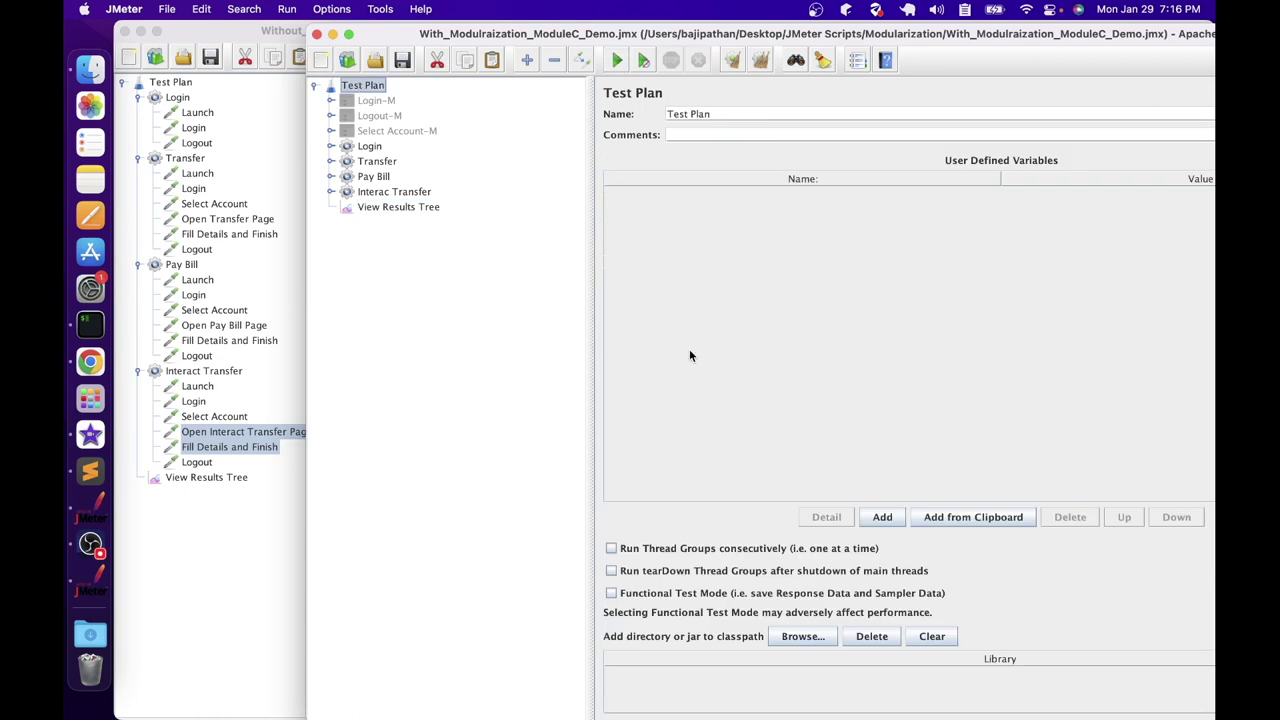
left_click(612, 549)
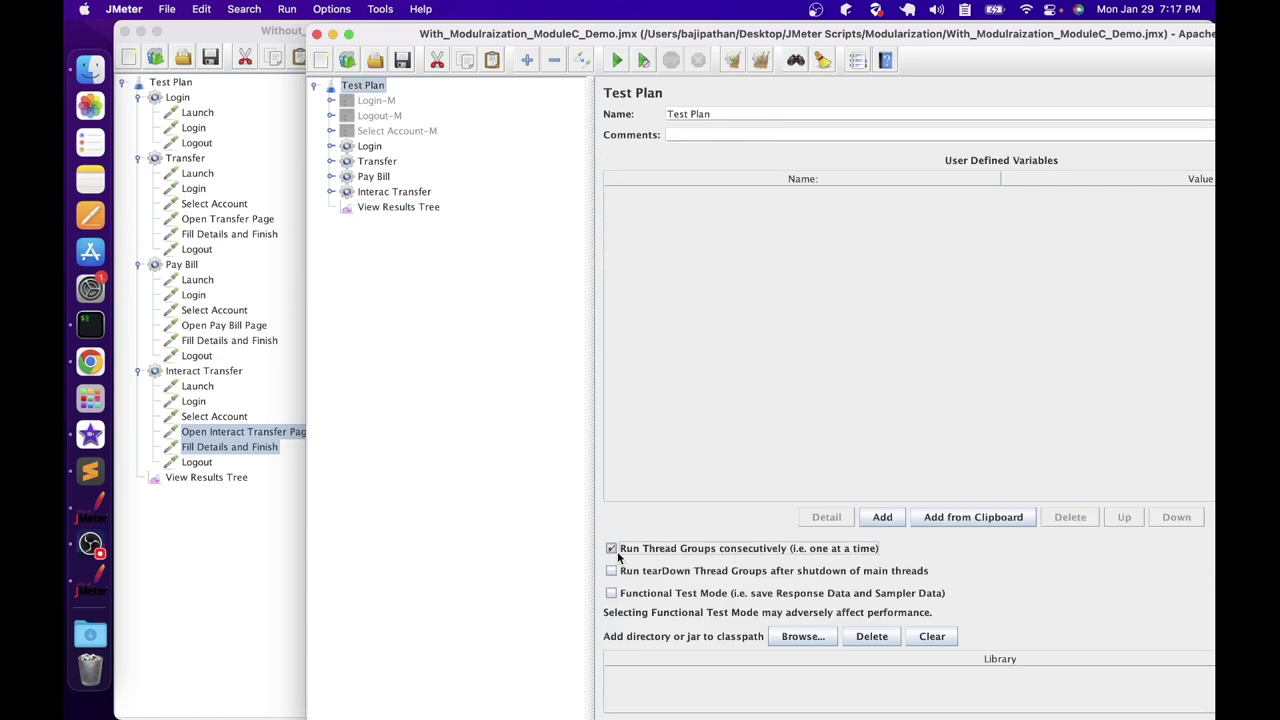
left_click(373, 208)
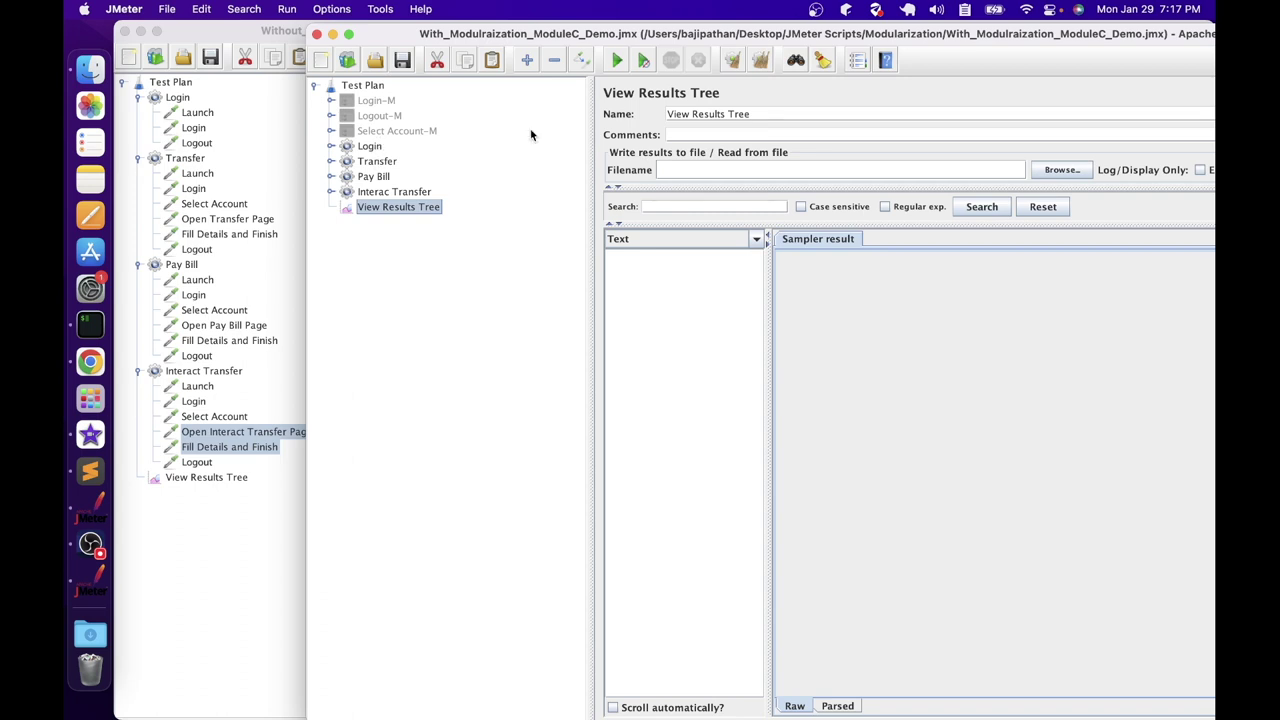
left_click(616, 61)
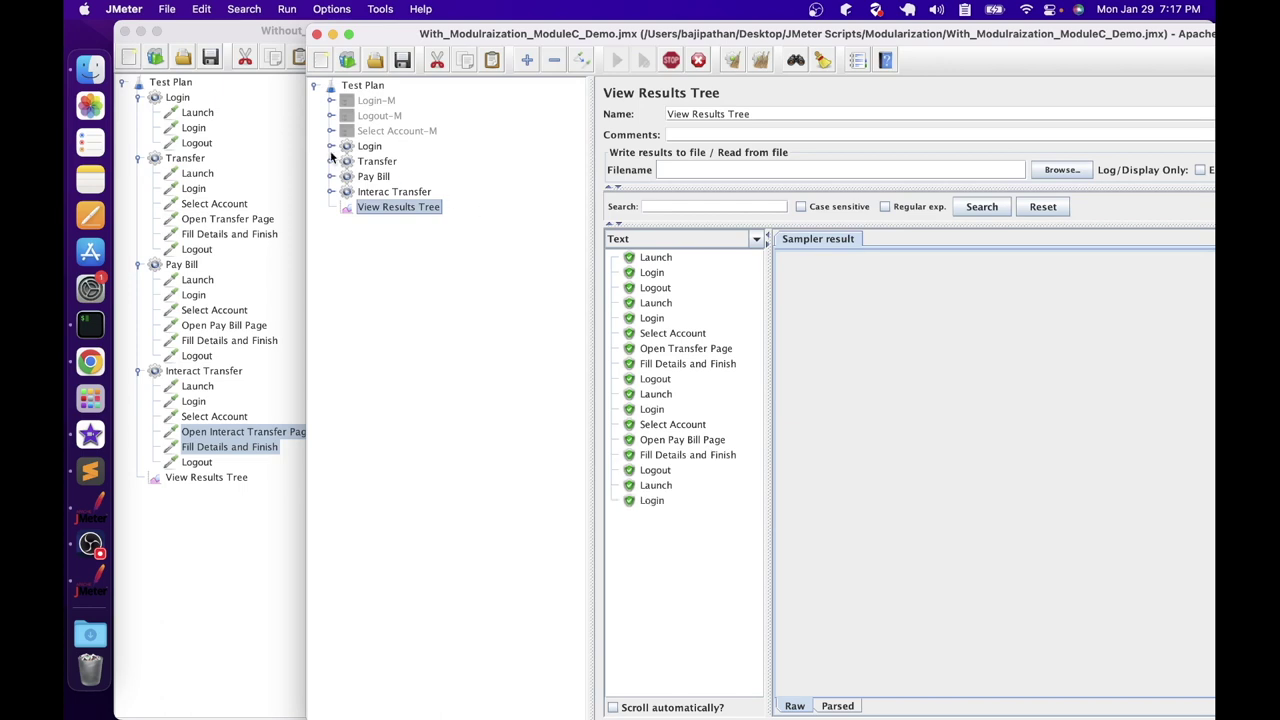
Step: Examine the request bodies of the Login thread group's Launch, Login and Logout samples and compare them with its Login-M controller and fragment
left_click(658, 259)
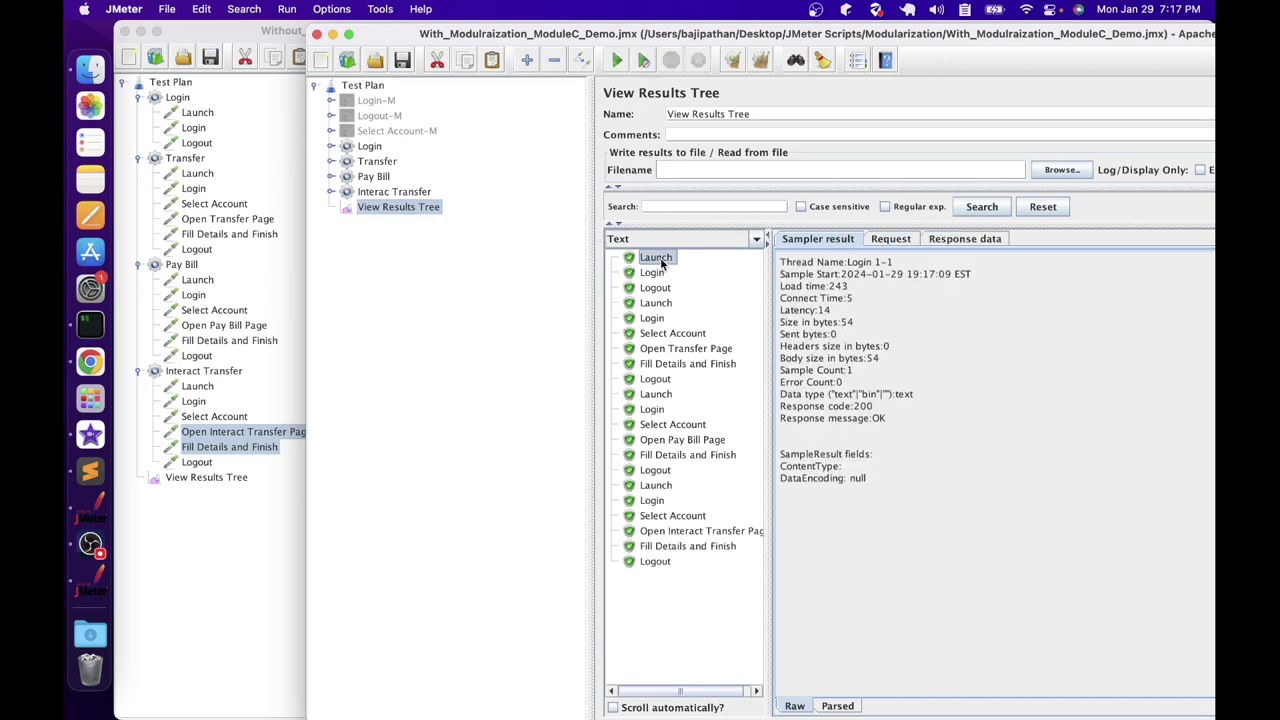
left_click(874, 240)
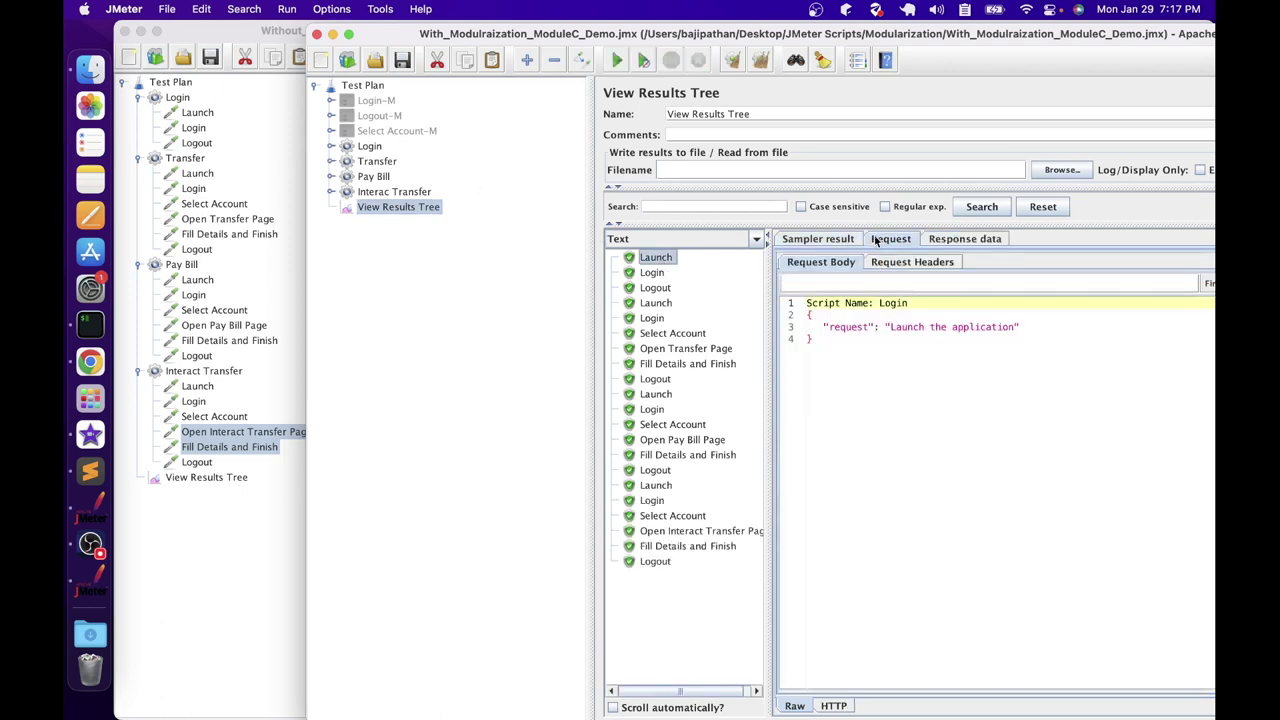
left_click(331, 146)
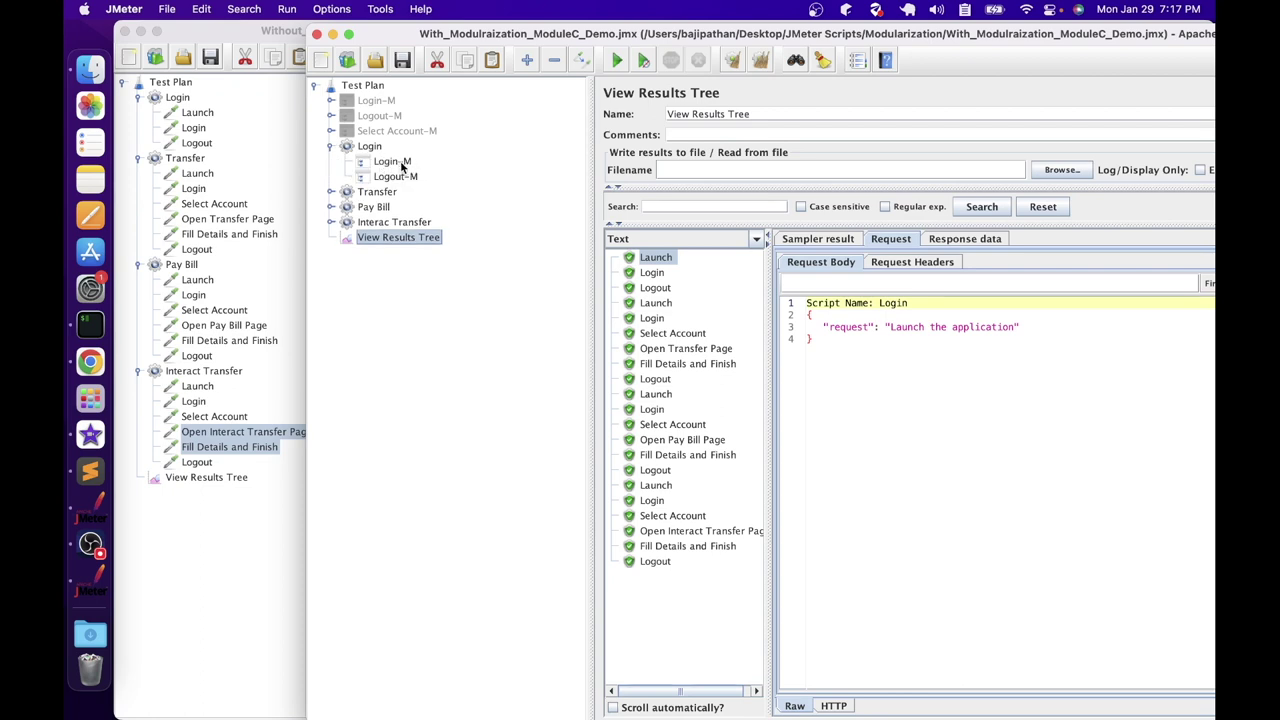
left_click(392, 163)
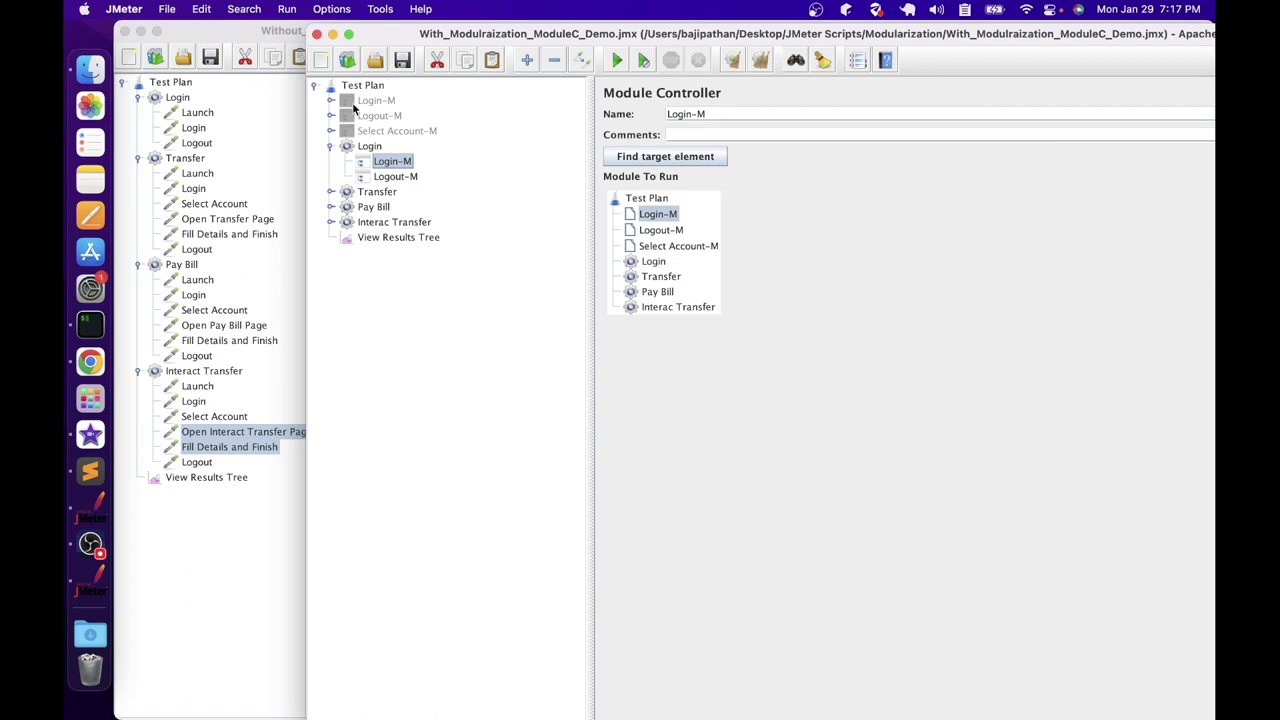
left_click(331, 101)
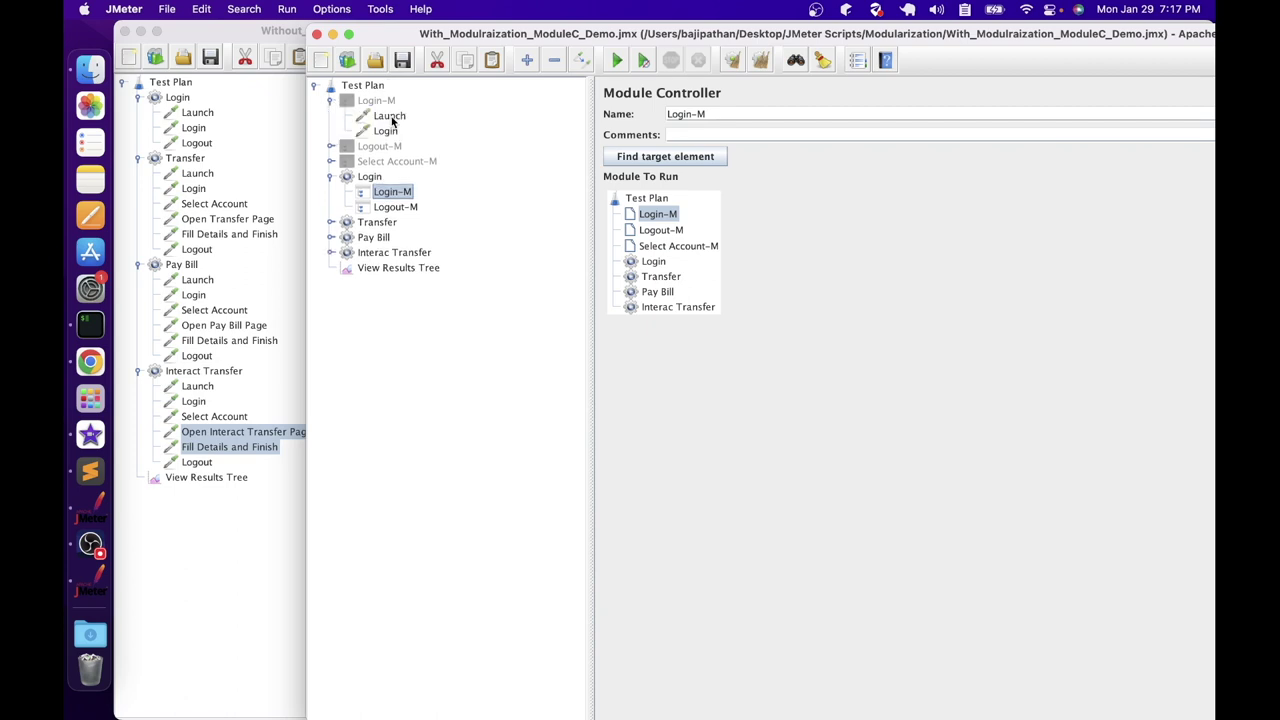
left_click(390, 268)
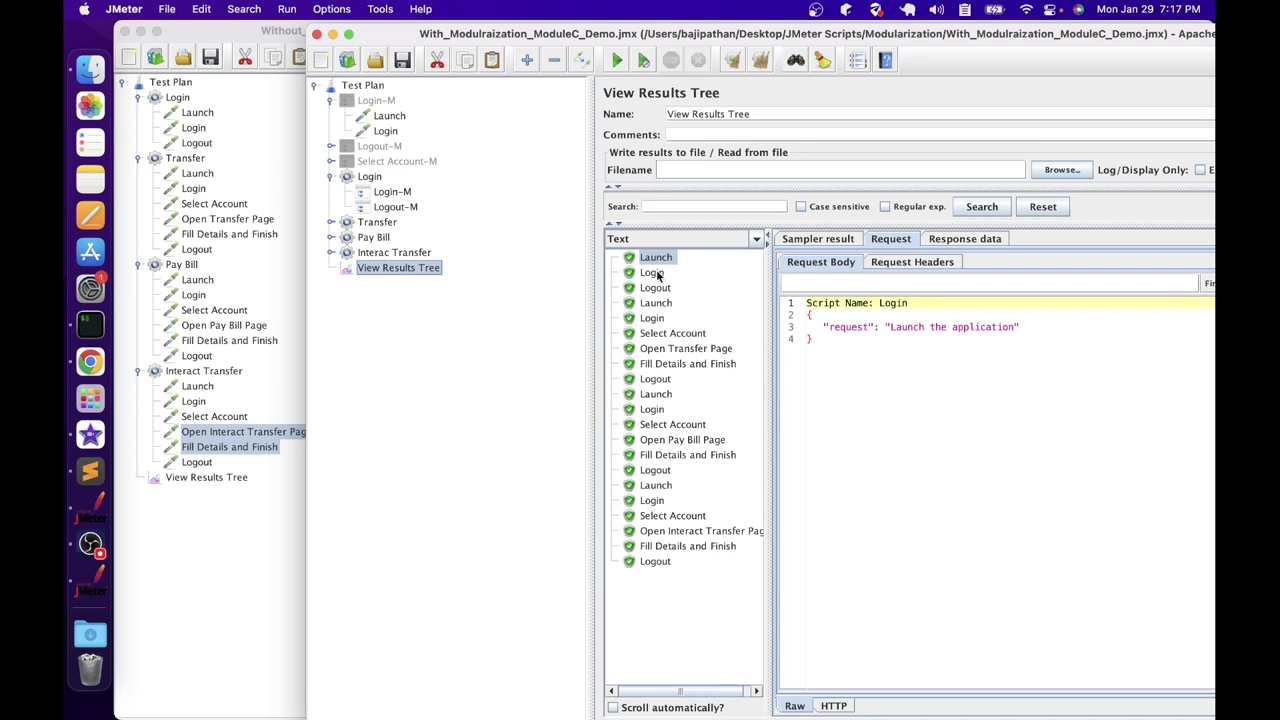
double_click(893, 303)
left_click(648, 273)
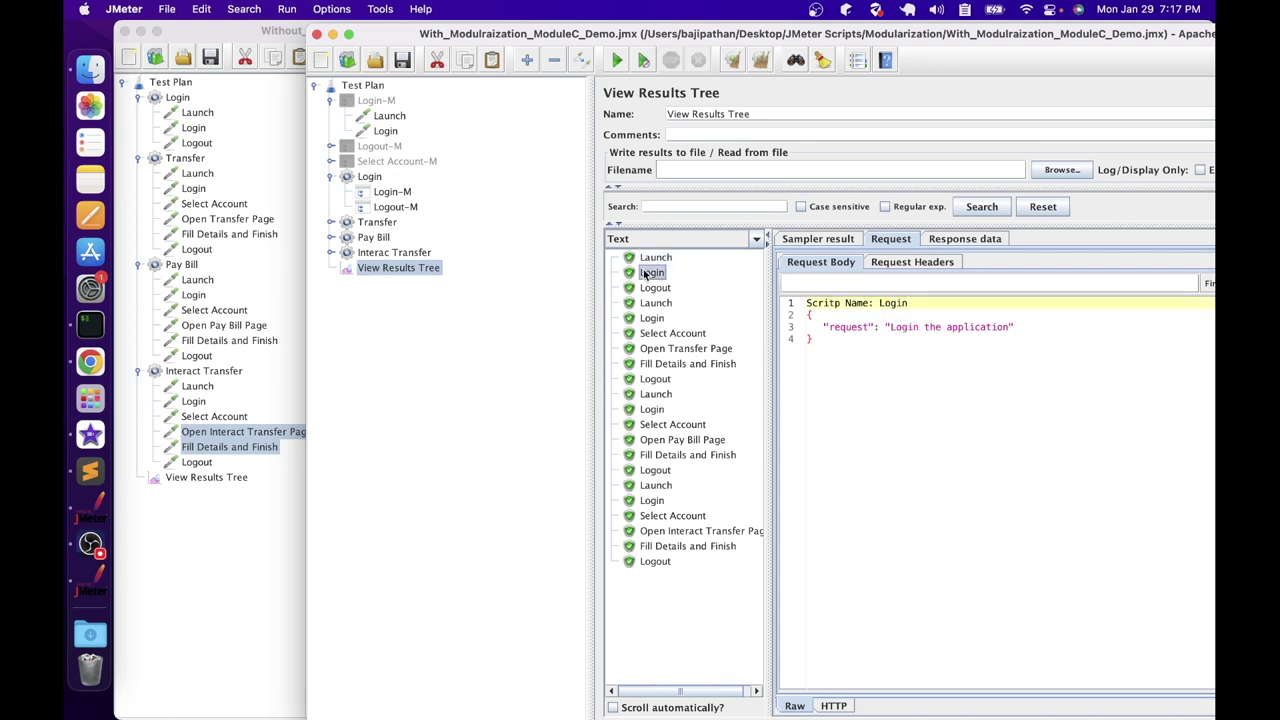
left_click(672, 290)
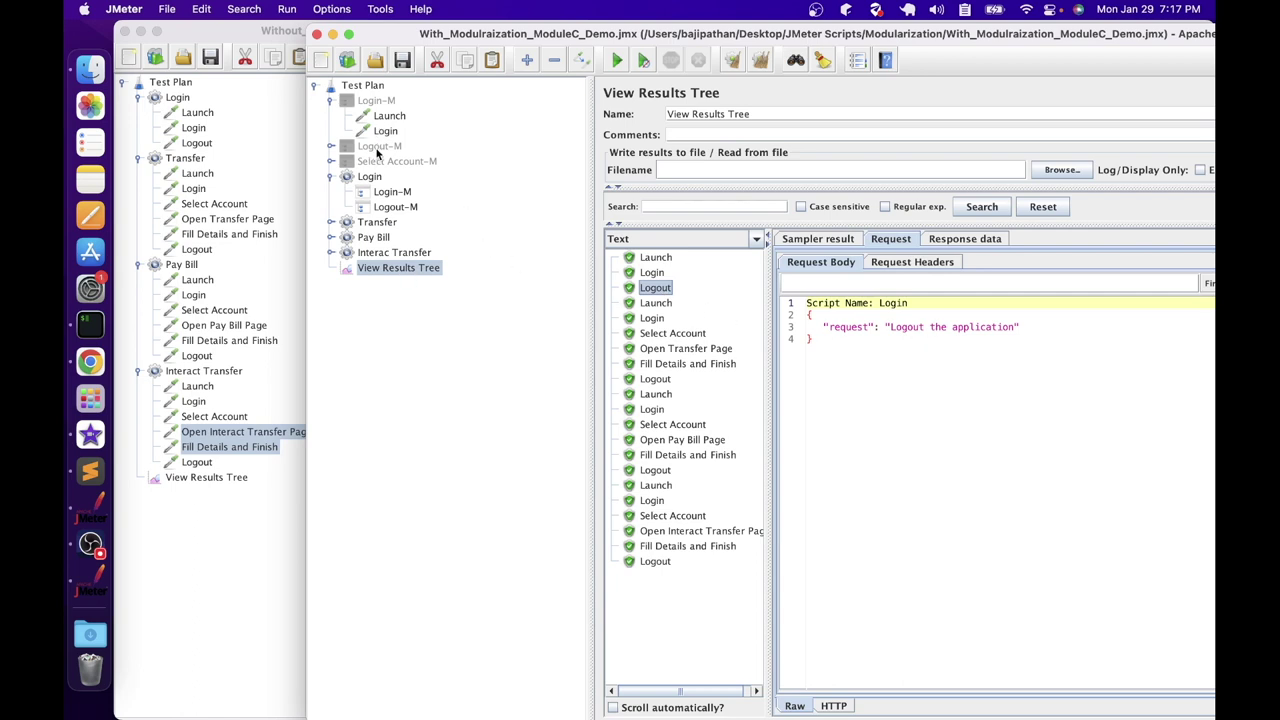
Step: Examine the request bodies of the Transfer thread group's samples and of Pay Bill's Launch, Login and Select Account samples
left_click(331, 176)
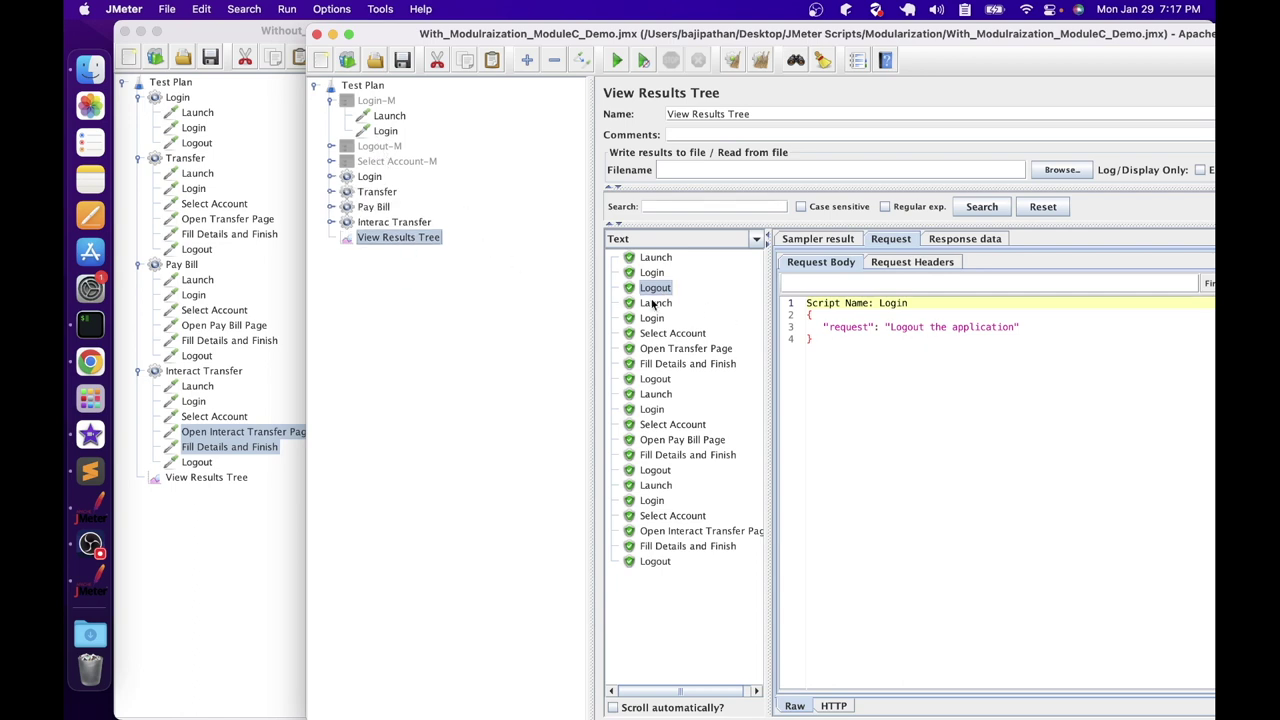
left_click(652, 304)
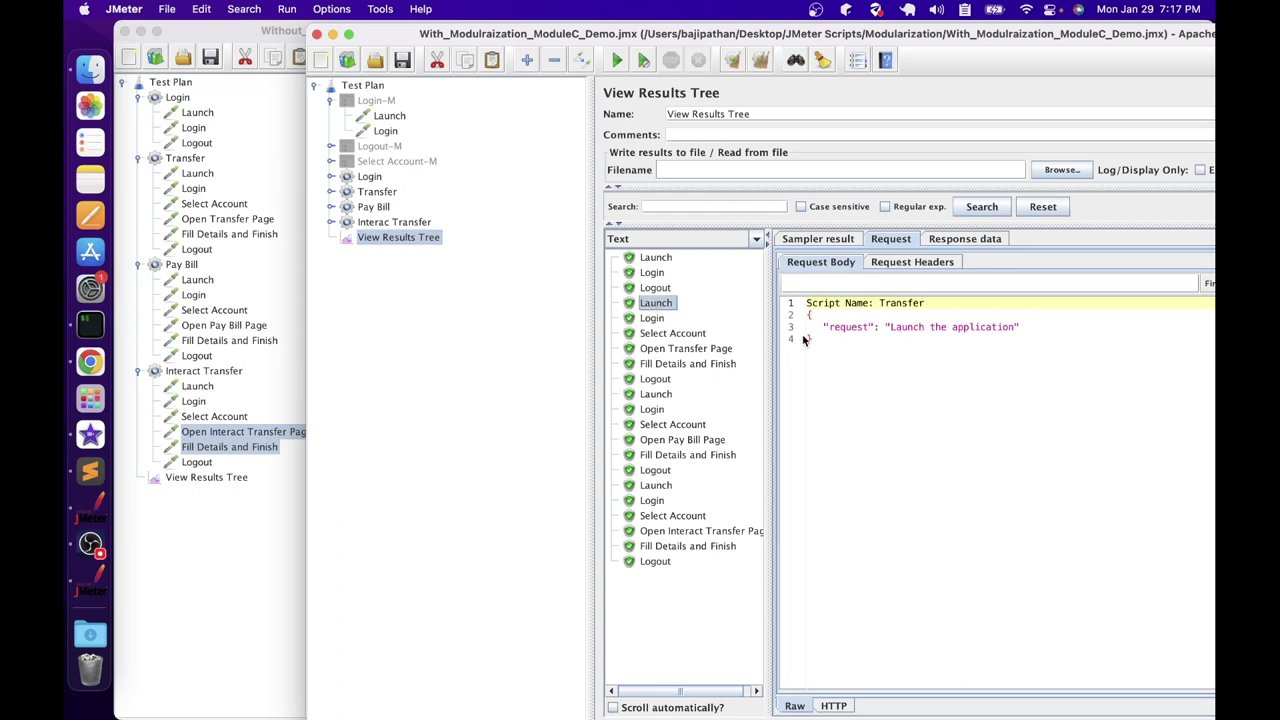
left_click(658, 319)
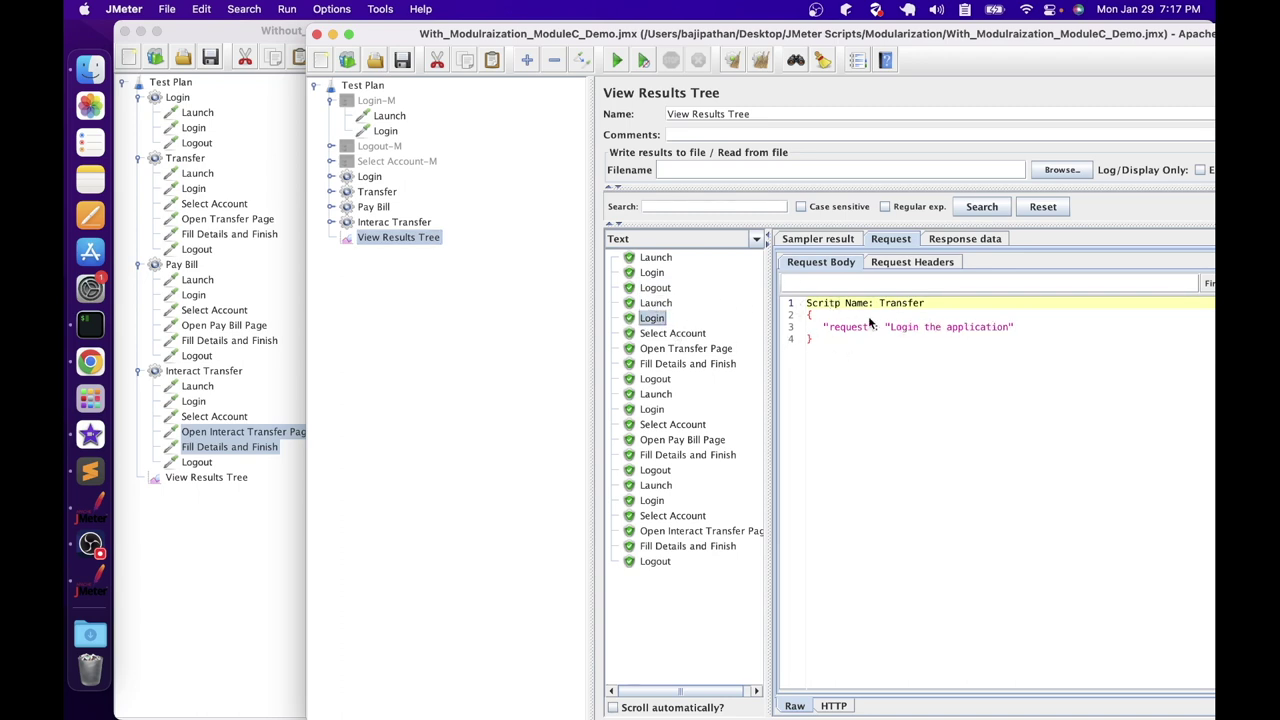
left_click(651, 336)
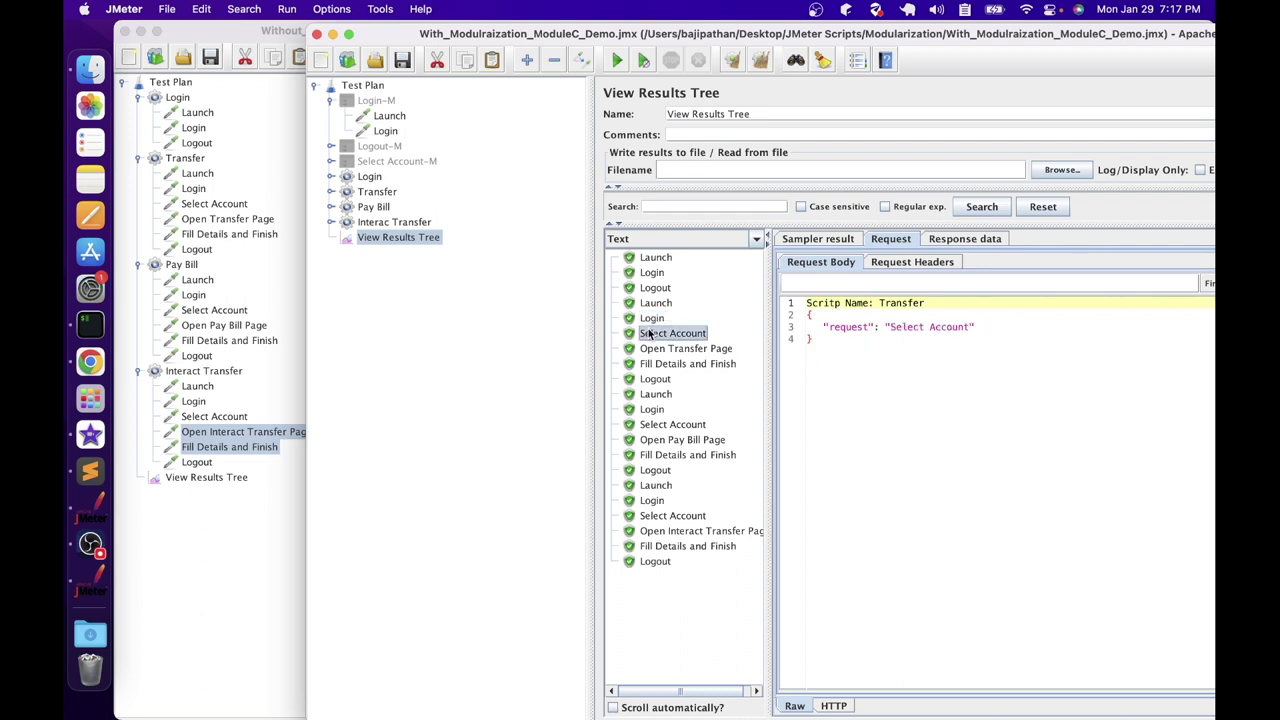
left_click(705, 351)
left_click(705, 366)
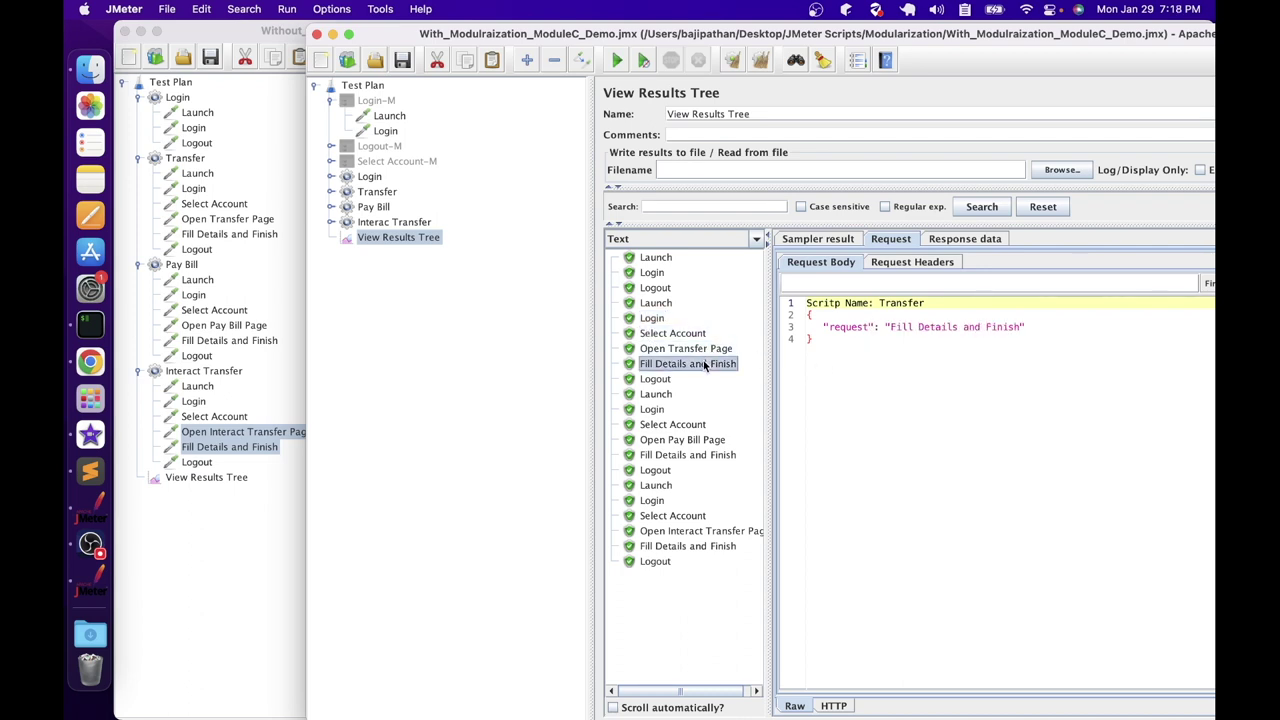
left_click(654, 383)
left_click(657, 396)
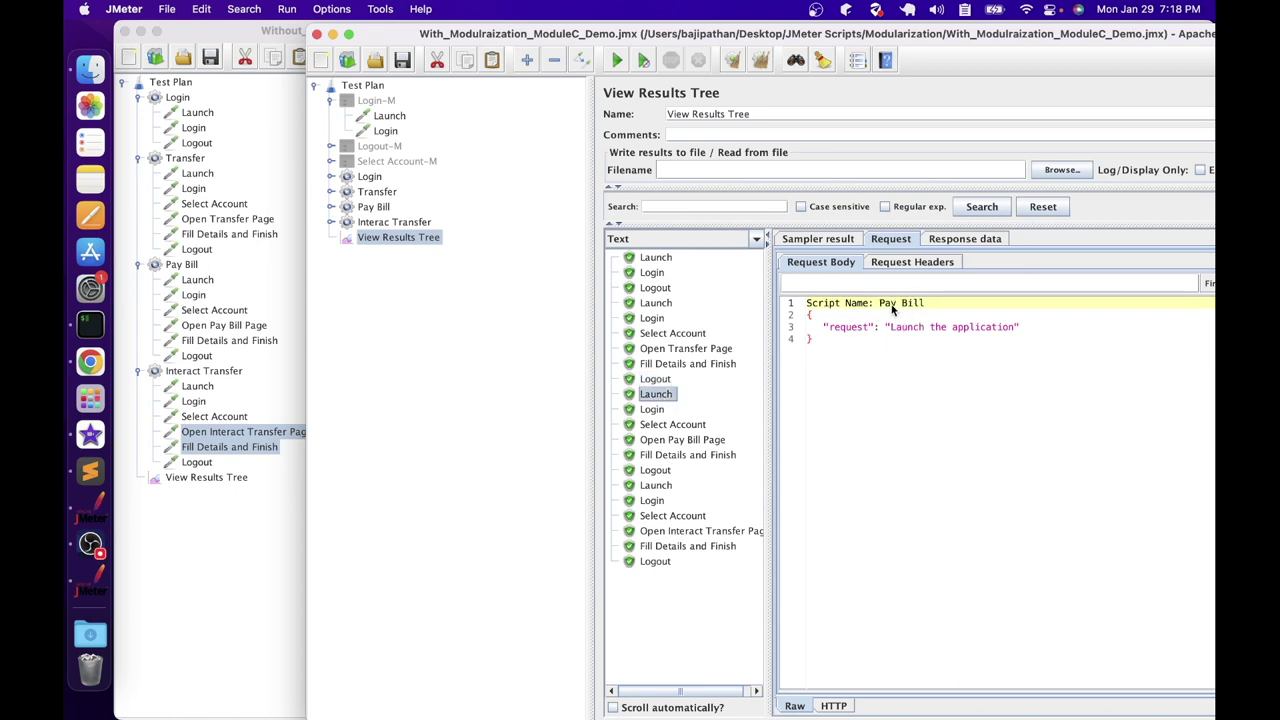
left_click(648, 409)
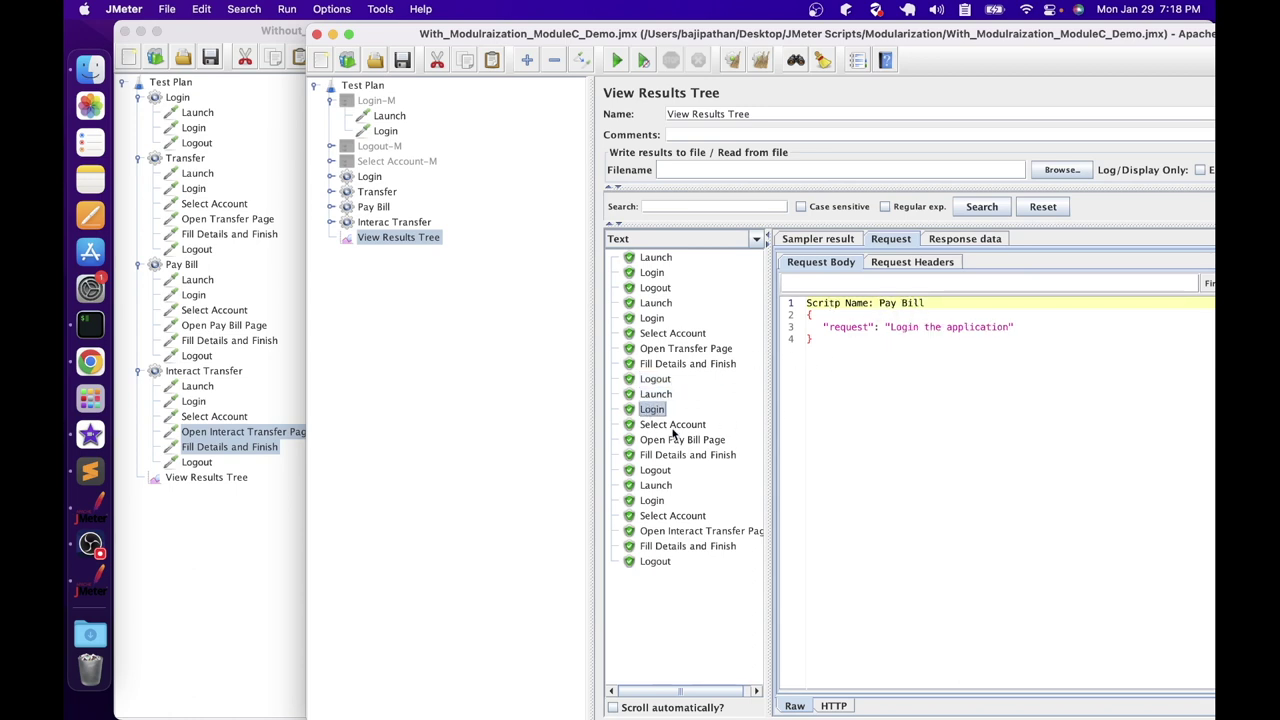
left_click(674, 427)
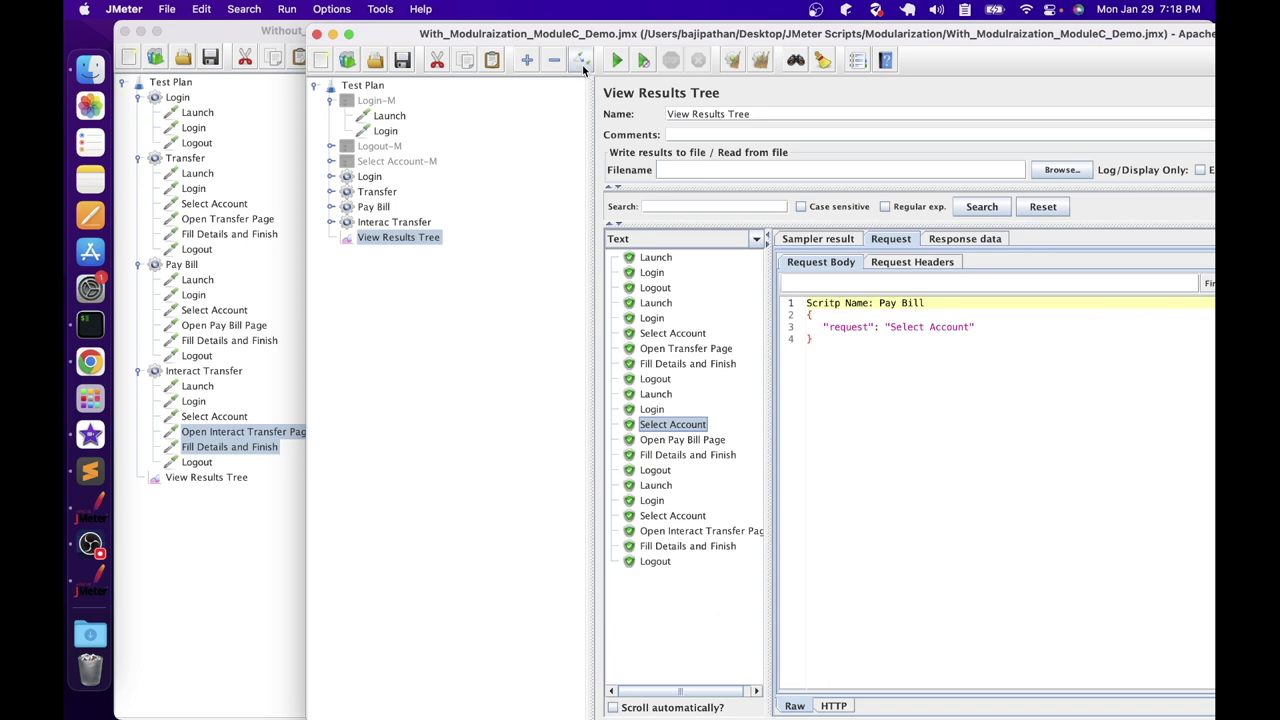
Step: Add the line "requestNo": 2340 below the request line in the request data of the Login-M fragment's Login sampler
left_click(394, 133)
left_click(968, 295)
key("Return")
type("\"rq")
type("questNo\": 2340")
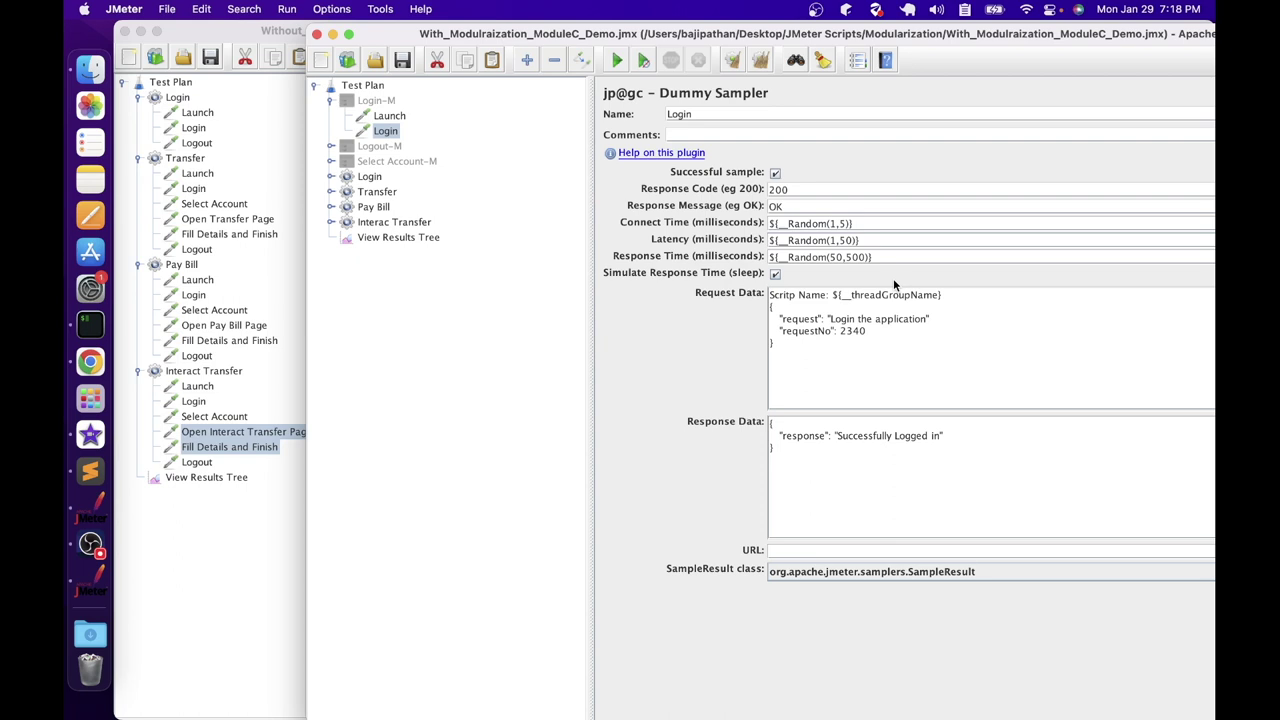
Step: Rerun the modularized plan and examine the request body of the Login thread group's Login sample
left_click(398, 237)
left_click(616, 60)
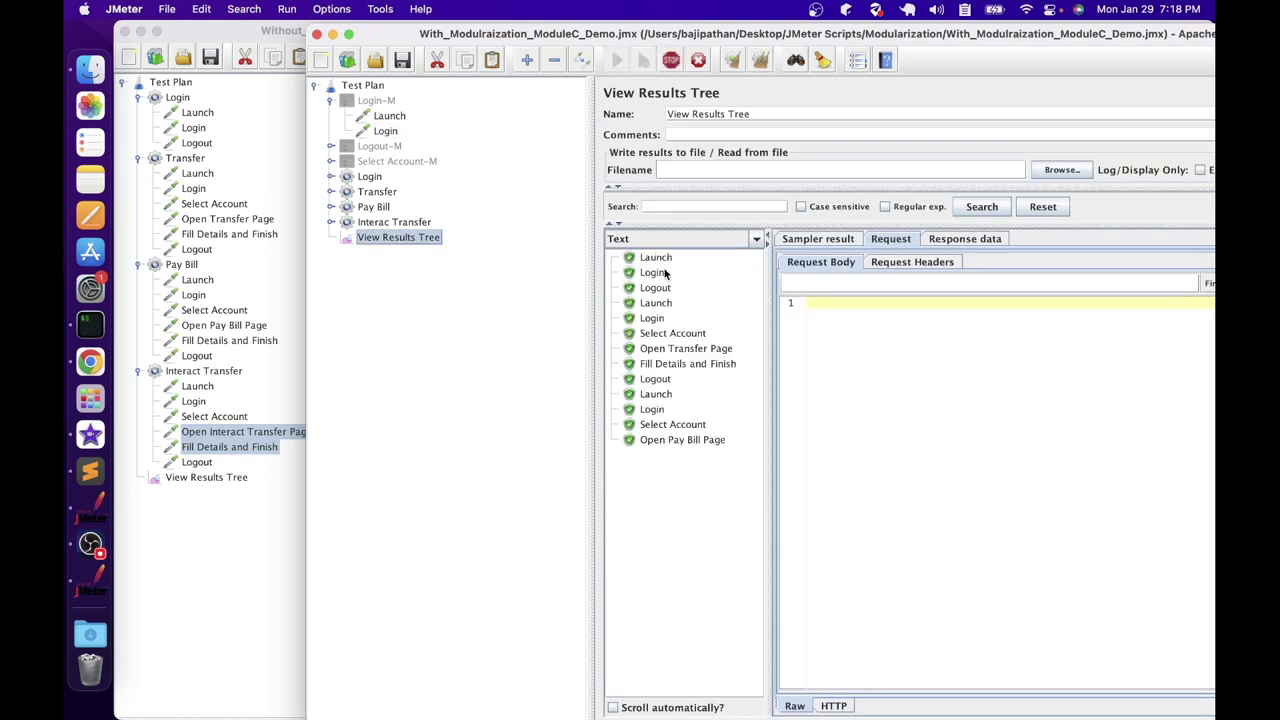
left_click(665, 273)
double_click(886, 310)
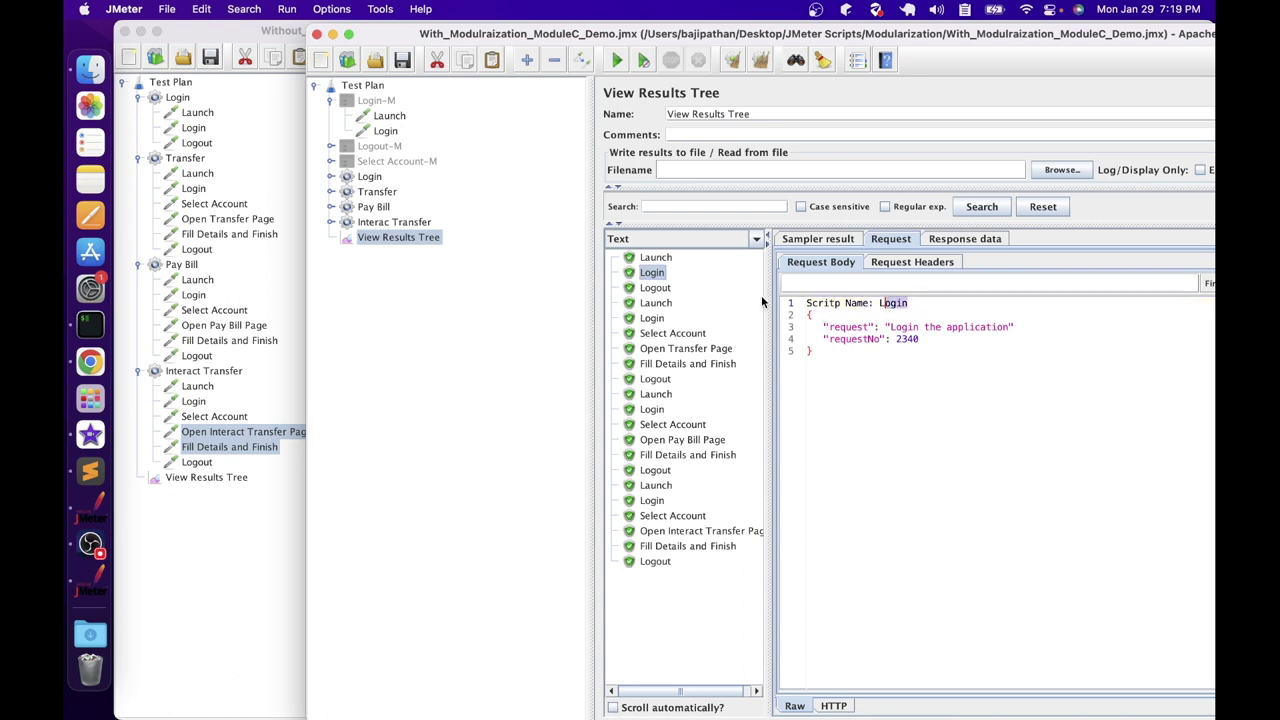
Step: Examine the requestNo line in the Login samples' request bodies for the Login, Transfer, Pay Bill and Interac Transfer thread groups
left_click_drag(905, 341, 822, 338)
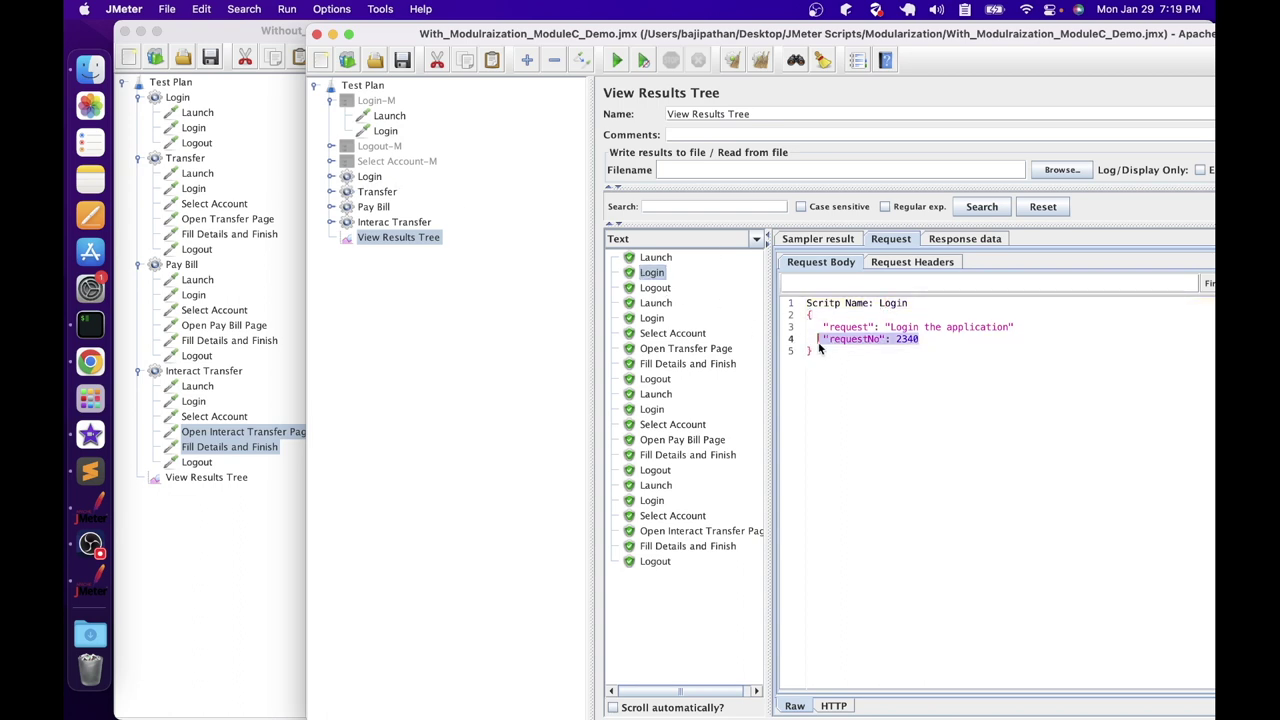
left_click(662, 317)
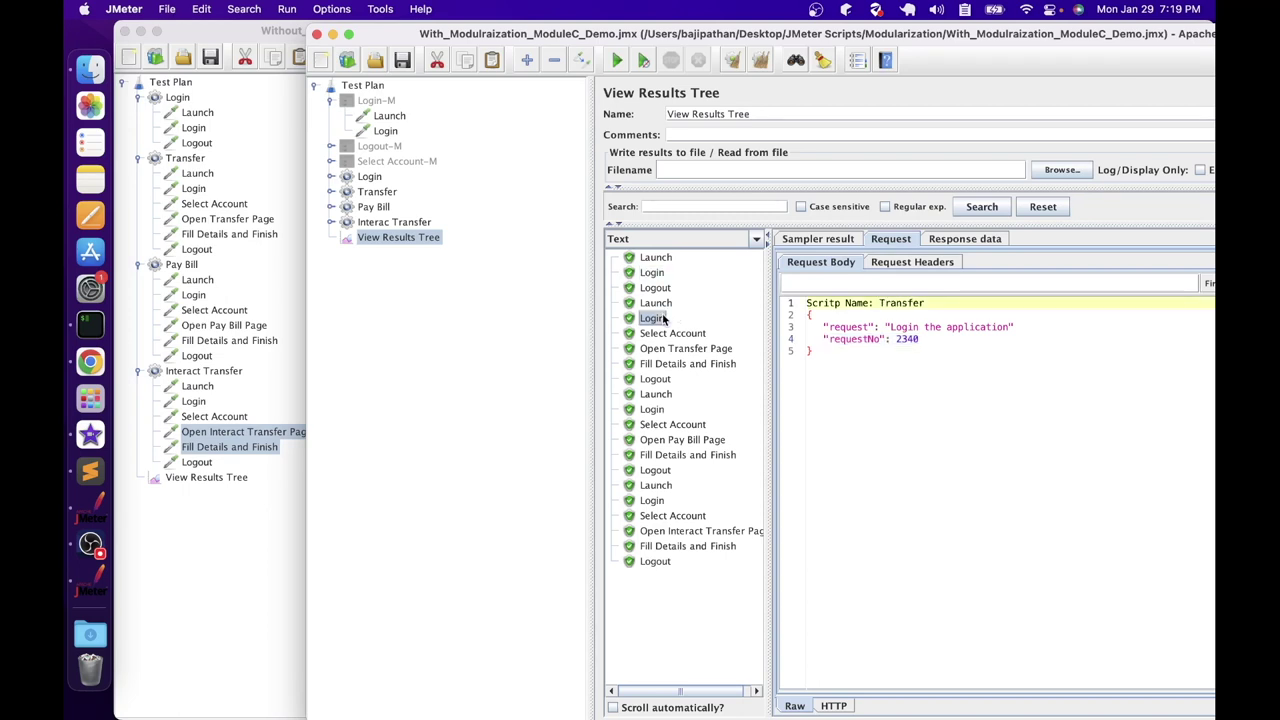
left_click(930, 341)
left_click_drag(930, 341, 826, 339)
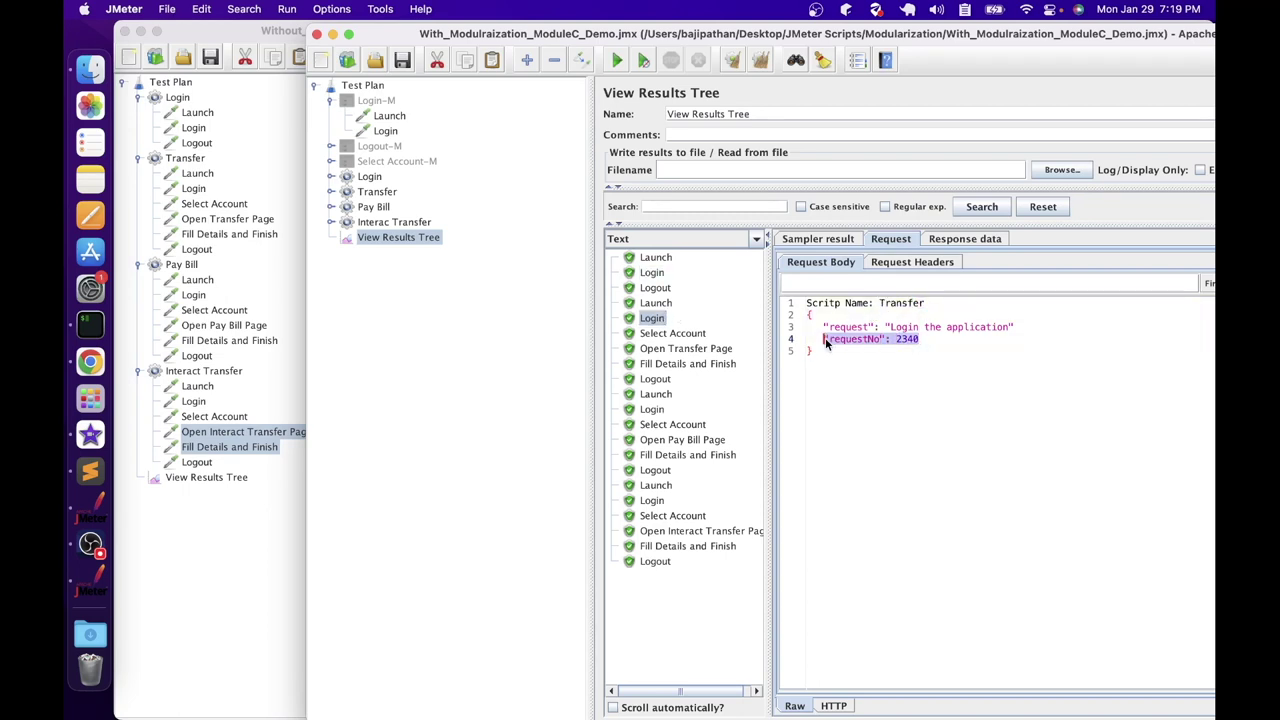
left_click(652, 410)
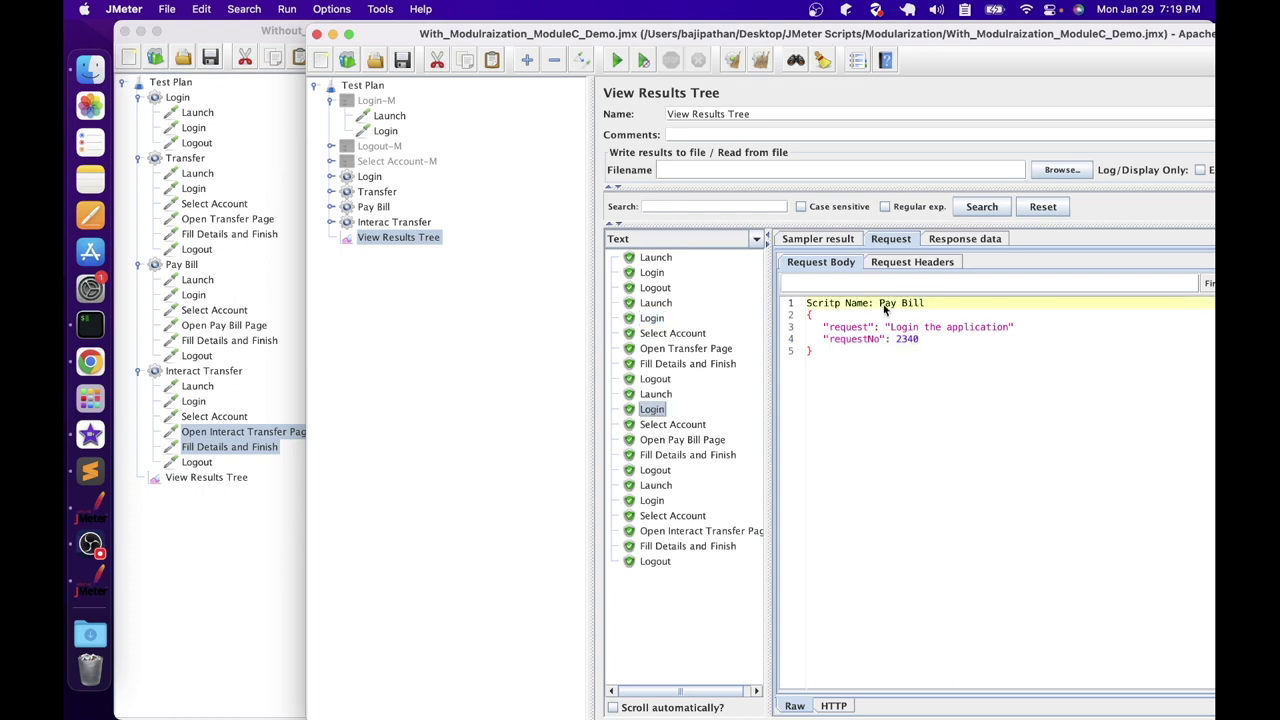
left_click_drag(919, 340, 842, 340)
left_click(658, 501)
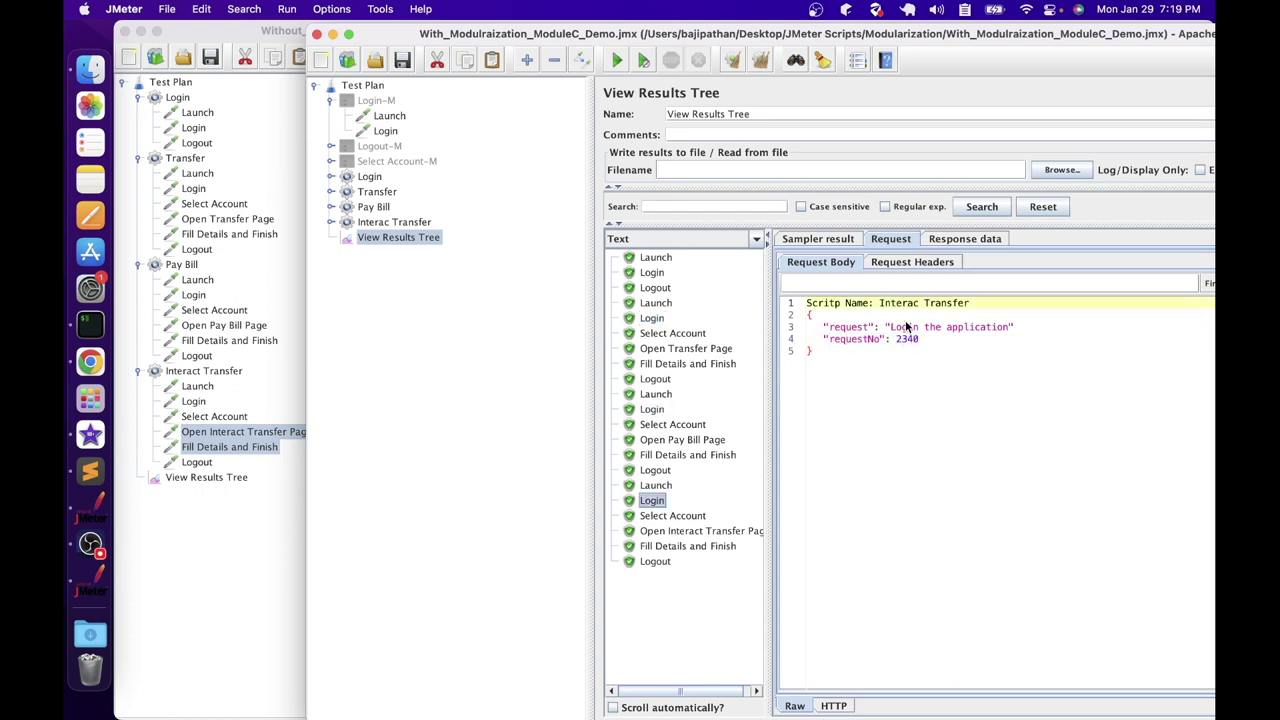
left_click_drag(829, 339, 905, 344)
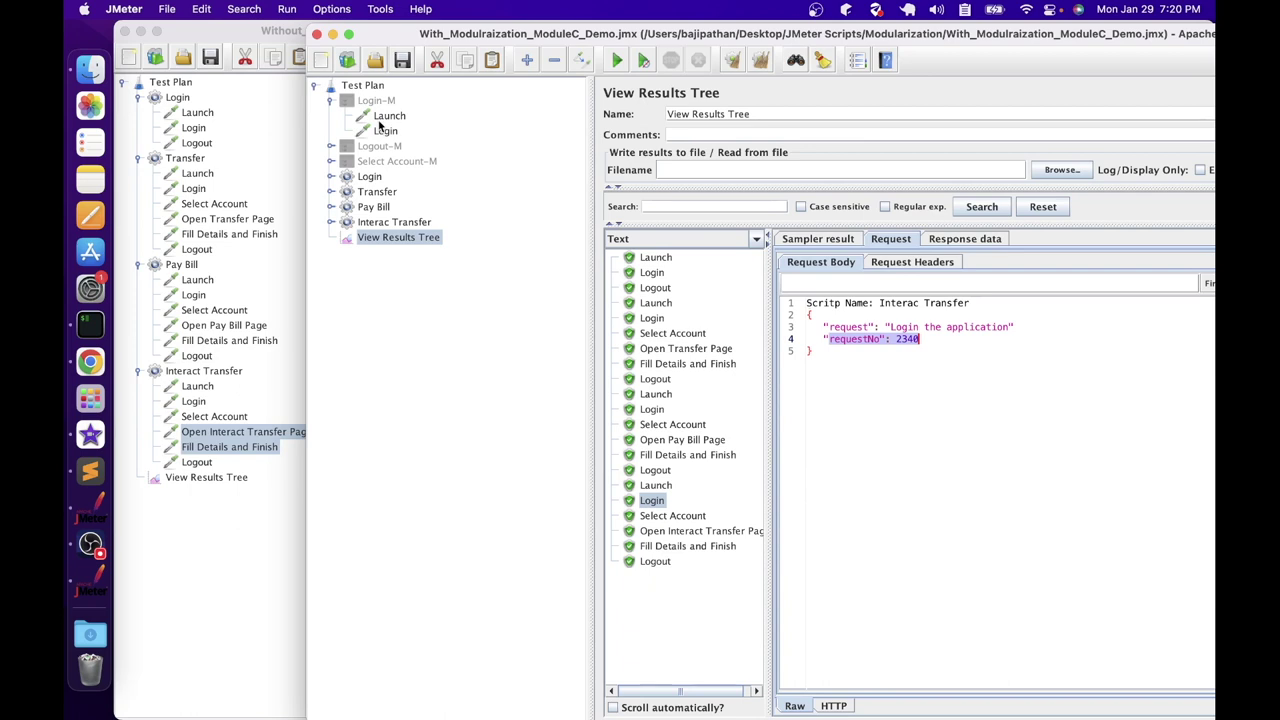
Step: Save the Launch and Login samplers of the Login-M fragment as a test fragment file named TestFragment_LoginM.jmx in the Modularization folder
left_click(382, 120)
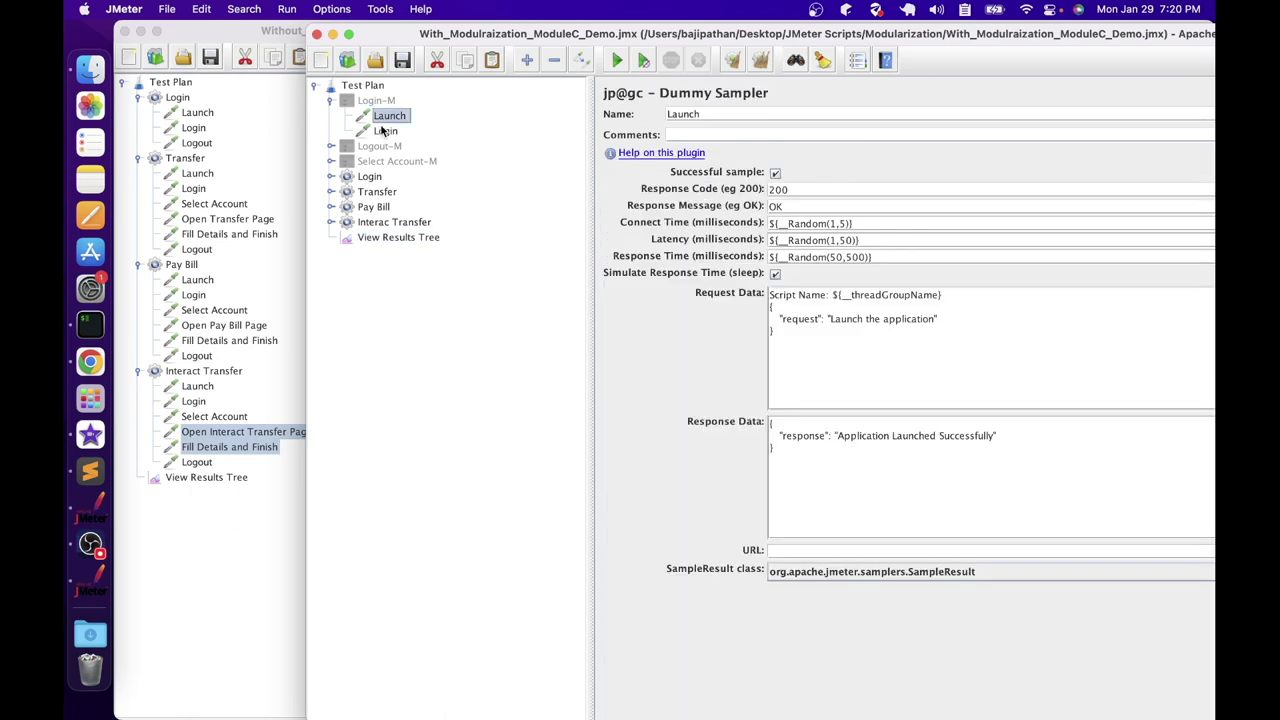
left_click(384, 131)
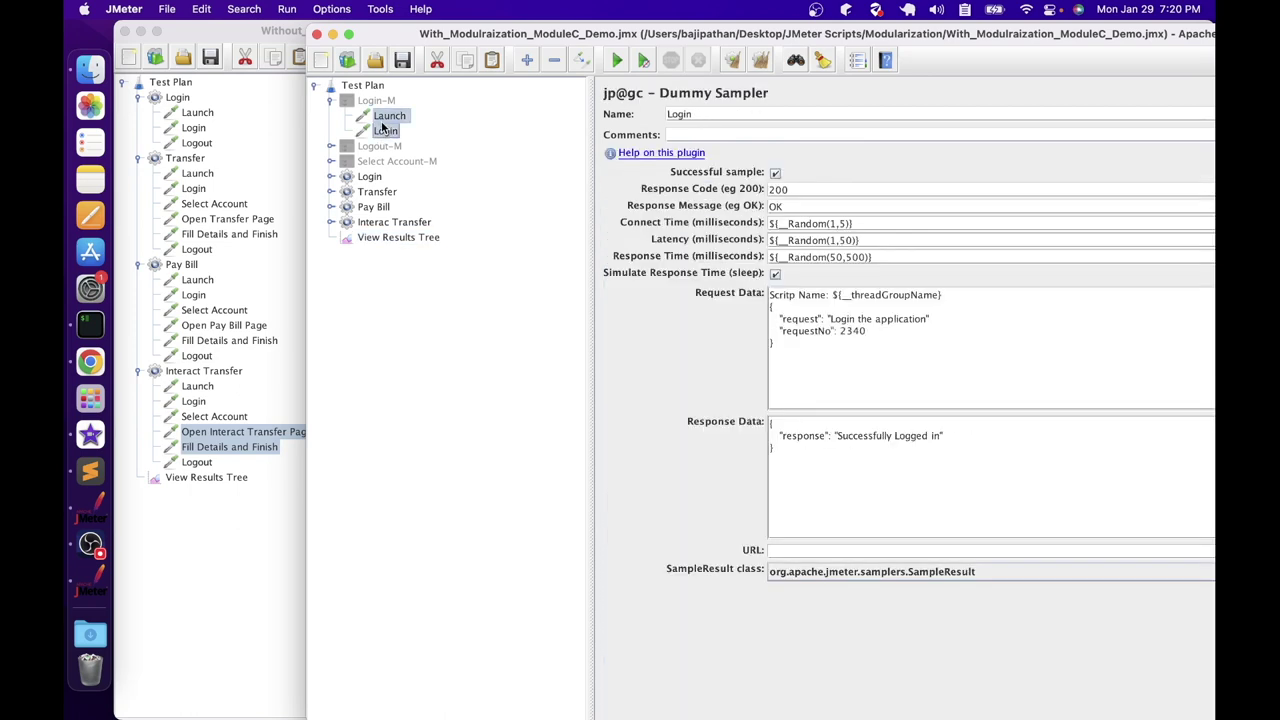
right_click(384, 129)
left_click(463, 292)
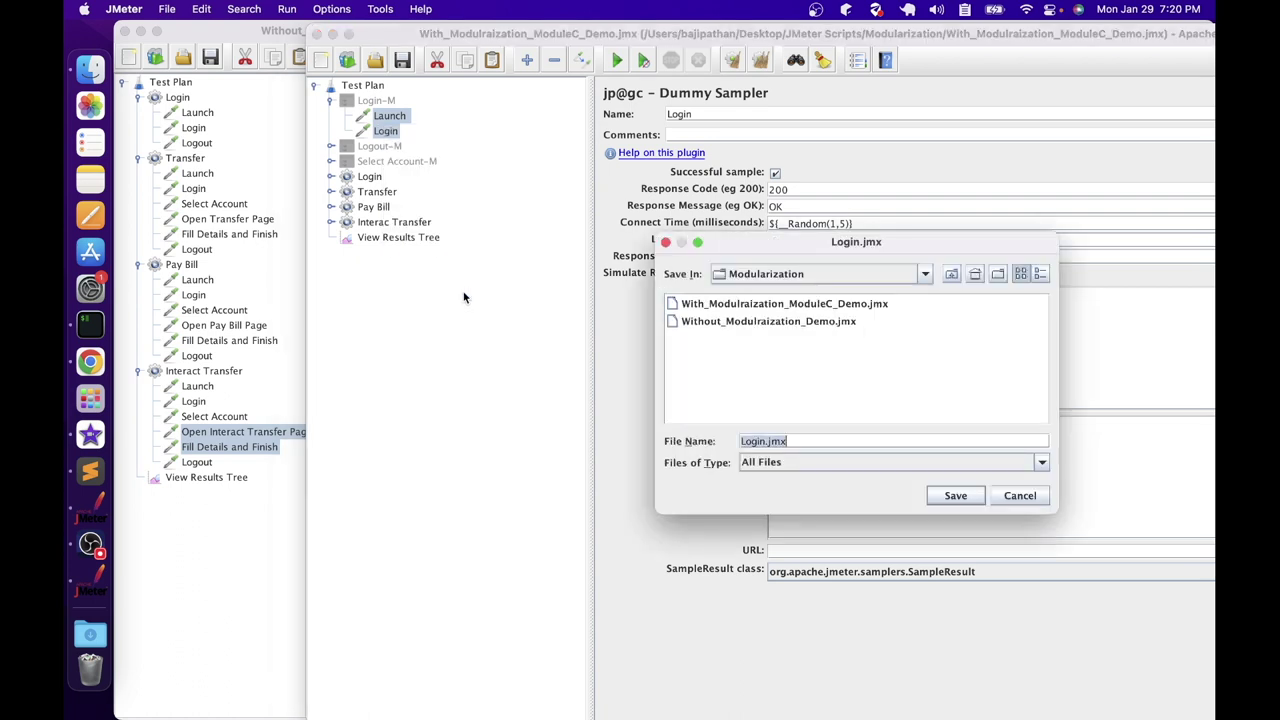
type("TestFragment_")
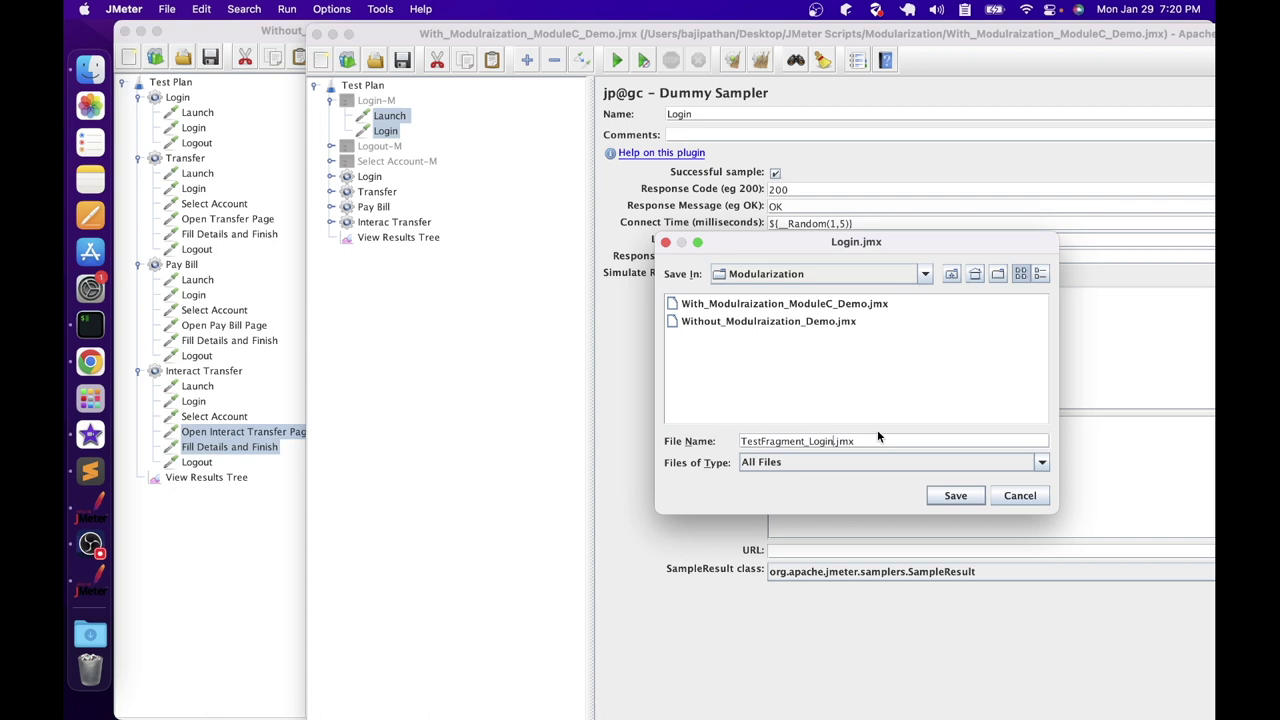
key("Return")
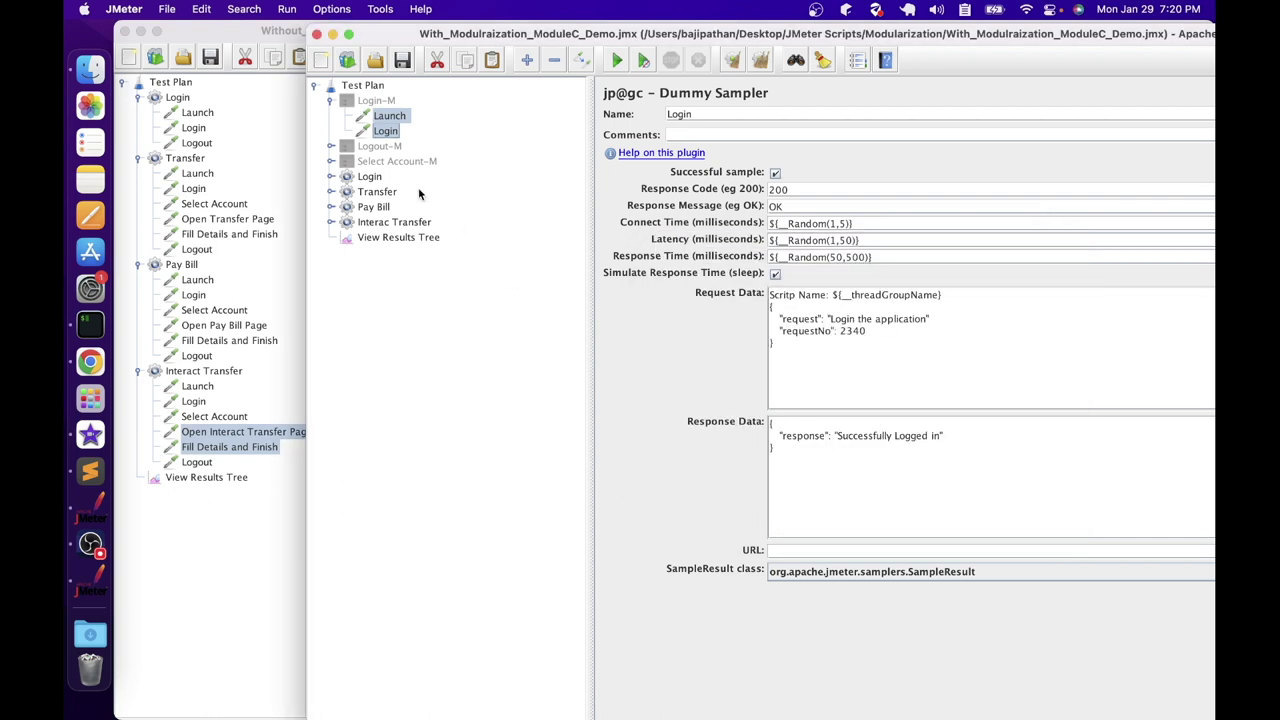
Step: Save the Logout sampler of the Logout-M fragment as a test fragment file named TestFragment_LogoutM.jmx
left_click(331, 147)
left_click(386, 161)
right_click(388, 161)
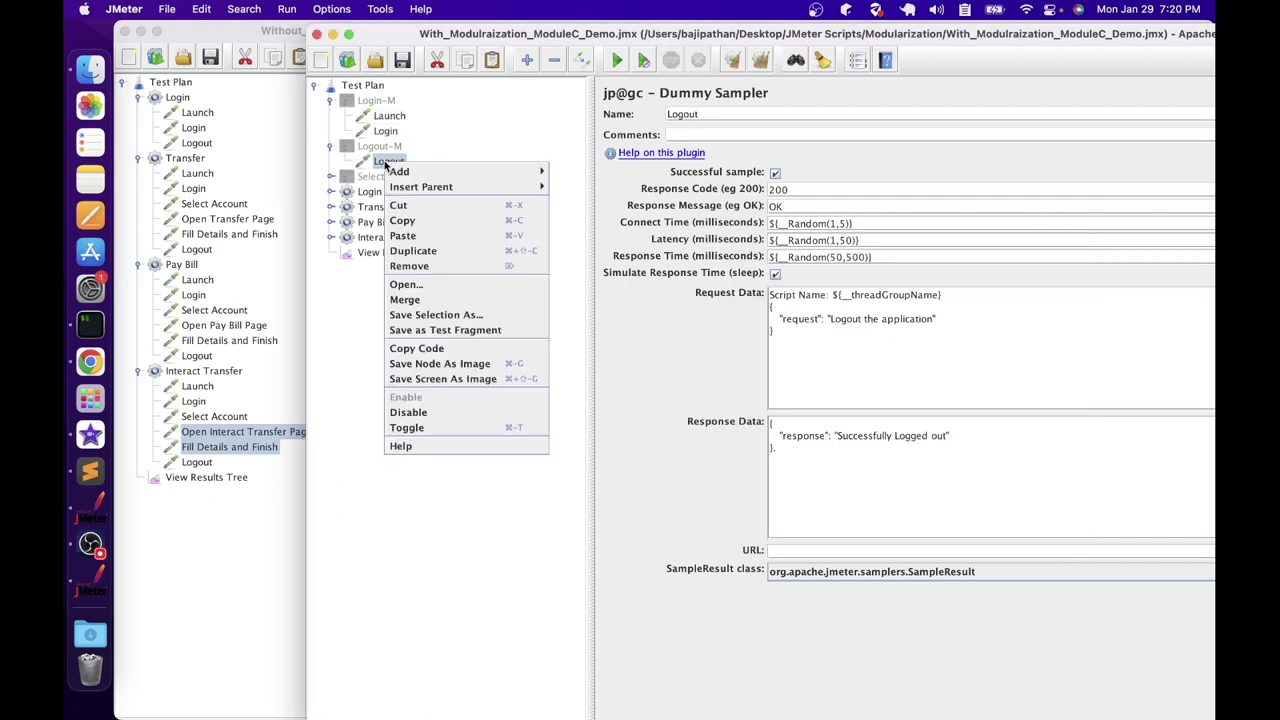
left_click(435, 332)
key("Return")
Step: Save the Select Account sampler of the Select Account-M fragment as a test fragment file named TestFragment_SelectAccountM.jmx
left_click(331, 176)
left_click(383, 191)
right_click(386, 192)
left_click(435, 345)
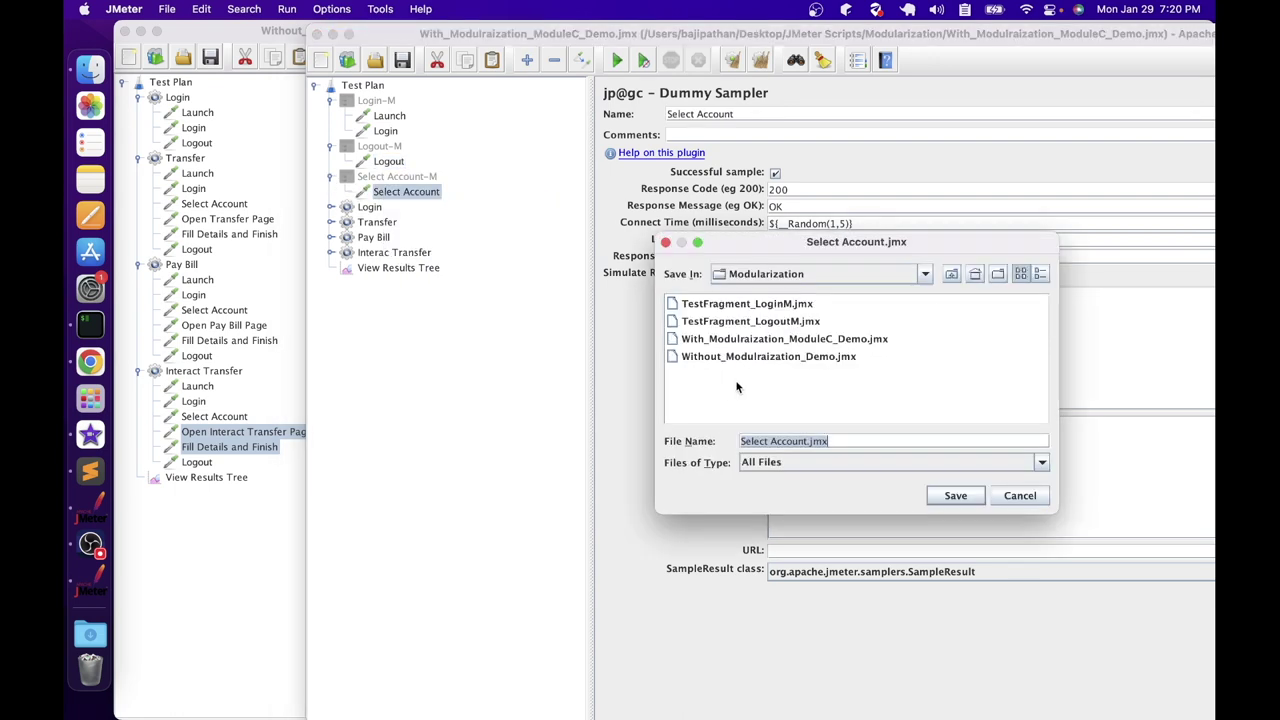
left_click(750, 321)
left_click(956, 440)
key("shift+Left")
key("shift+Left")
key("shift+Left")
key("shift+Left")
key("shift+Left")
key("shift+Left")
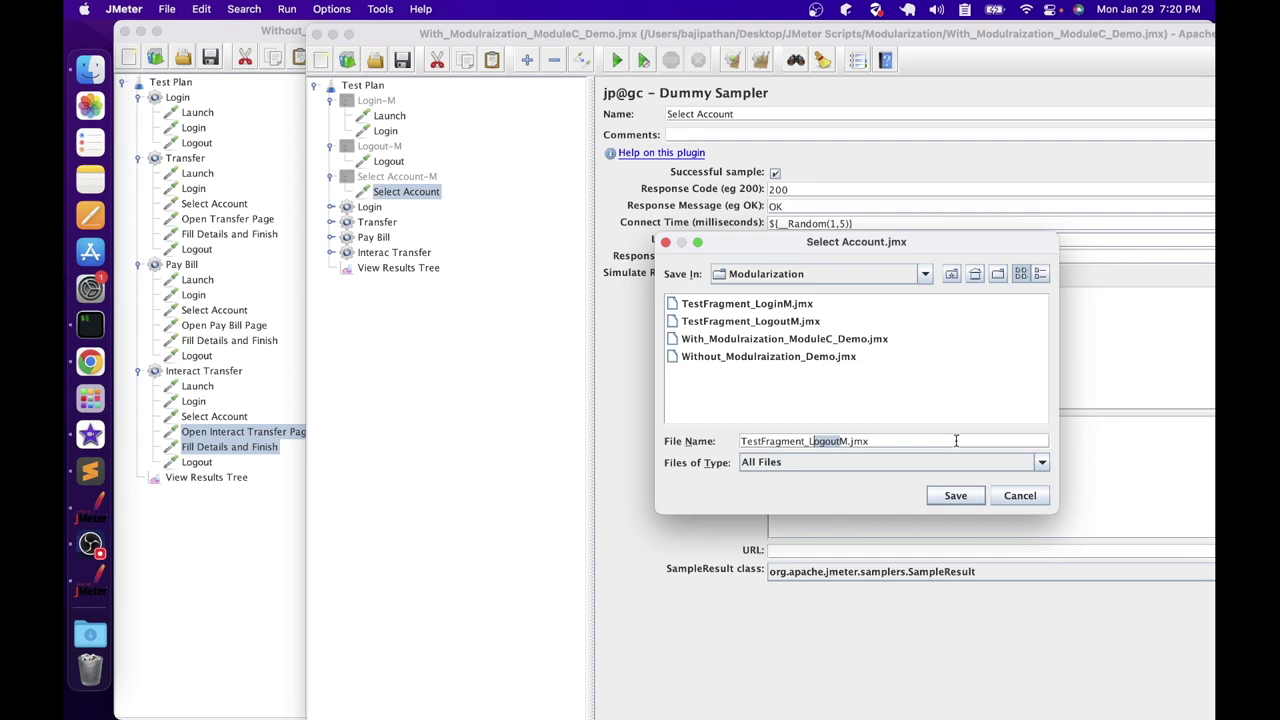
type("Select Account")
left_click(955, 495)
Step: Save a copy of the test plan as With_Modulraization_IncludeC_Demo.jmx
key("super+shift+s")
left_click_drag(838, 441, 886, 441)
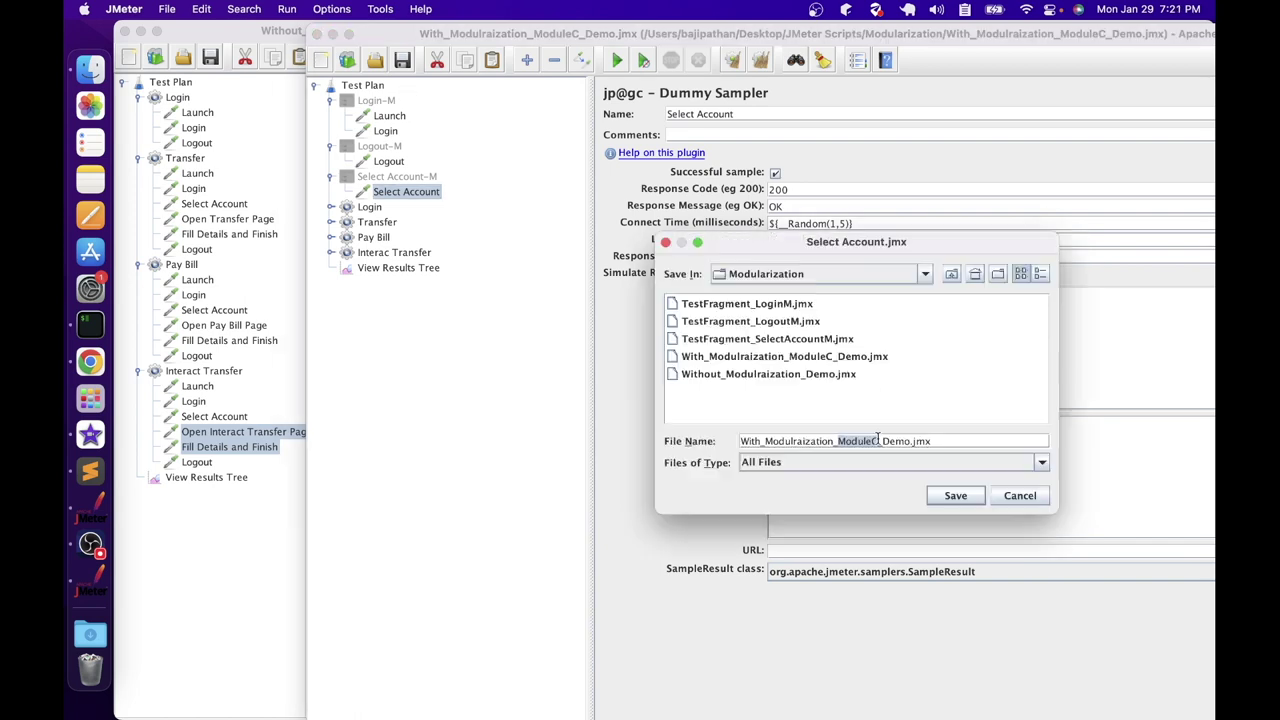
type("Includ")
type("eC")
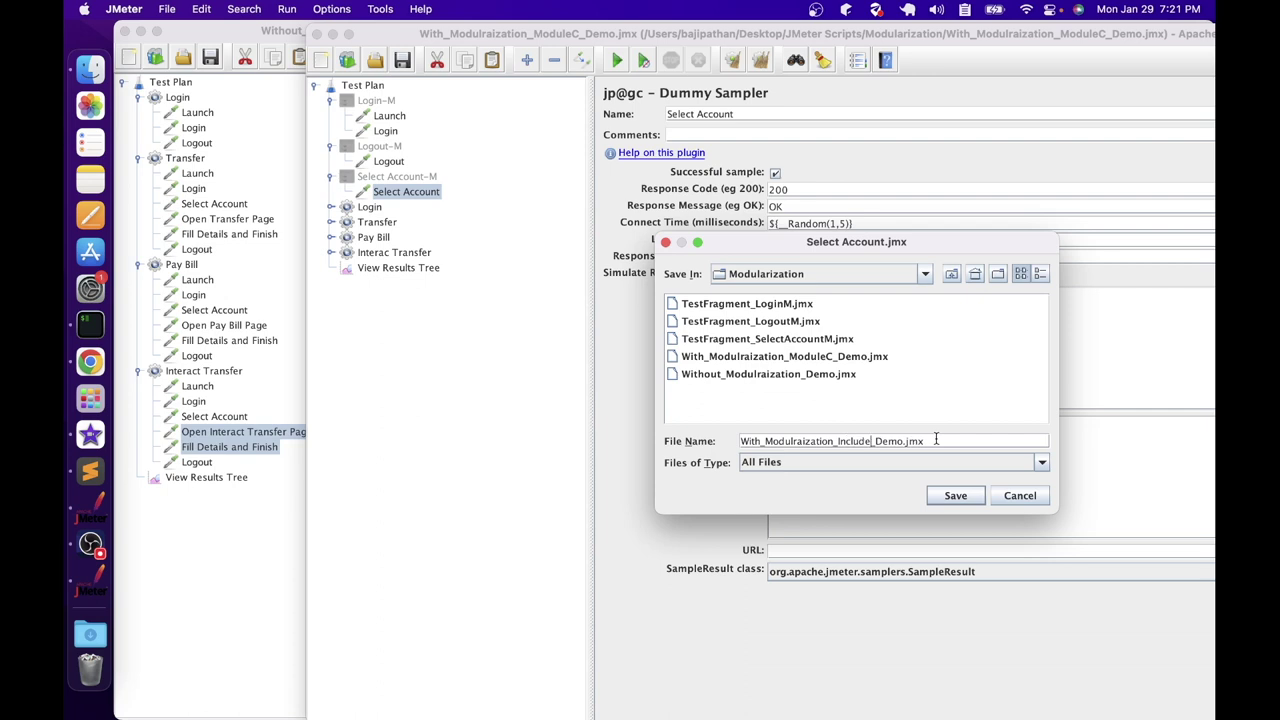
left_click(955, 495)
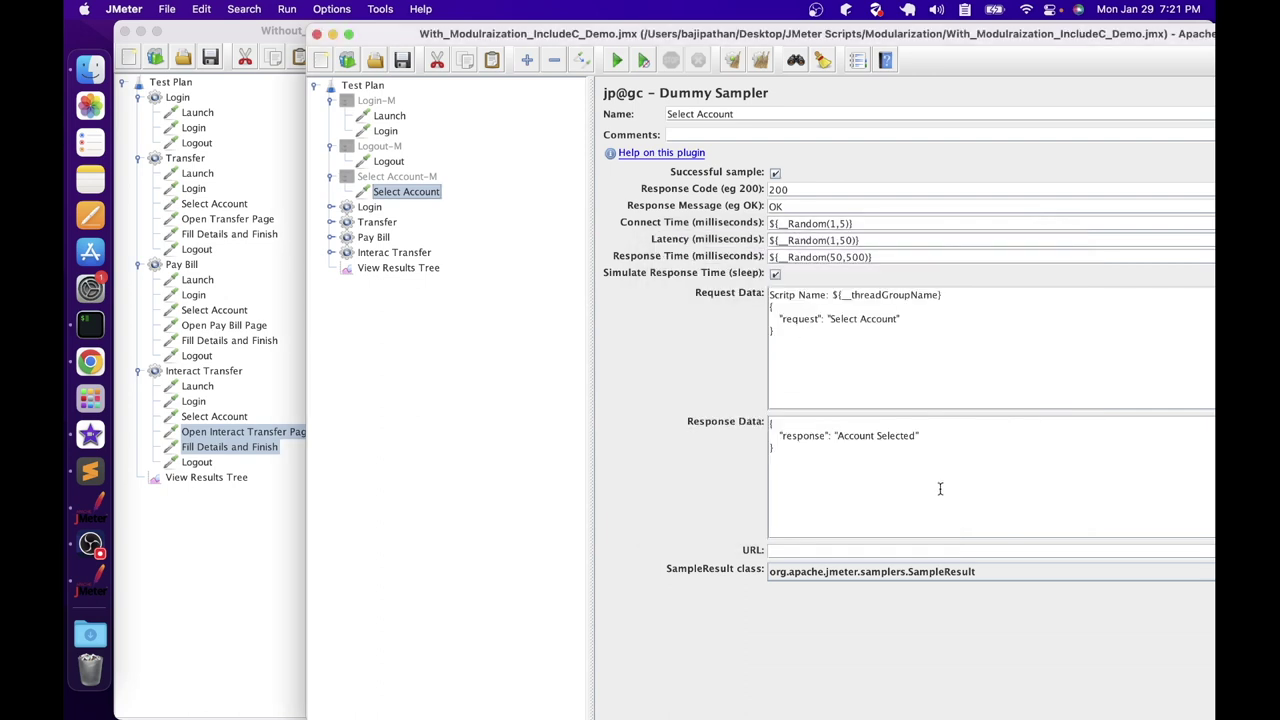
Step: Remove the Login-M, Logout-M and Select Account-M test fragments, with their samplers, from the test plan
left_click(355, 104)
left_click_drag(355, 104, 362, 180)
right_click(362, 180)
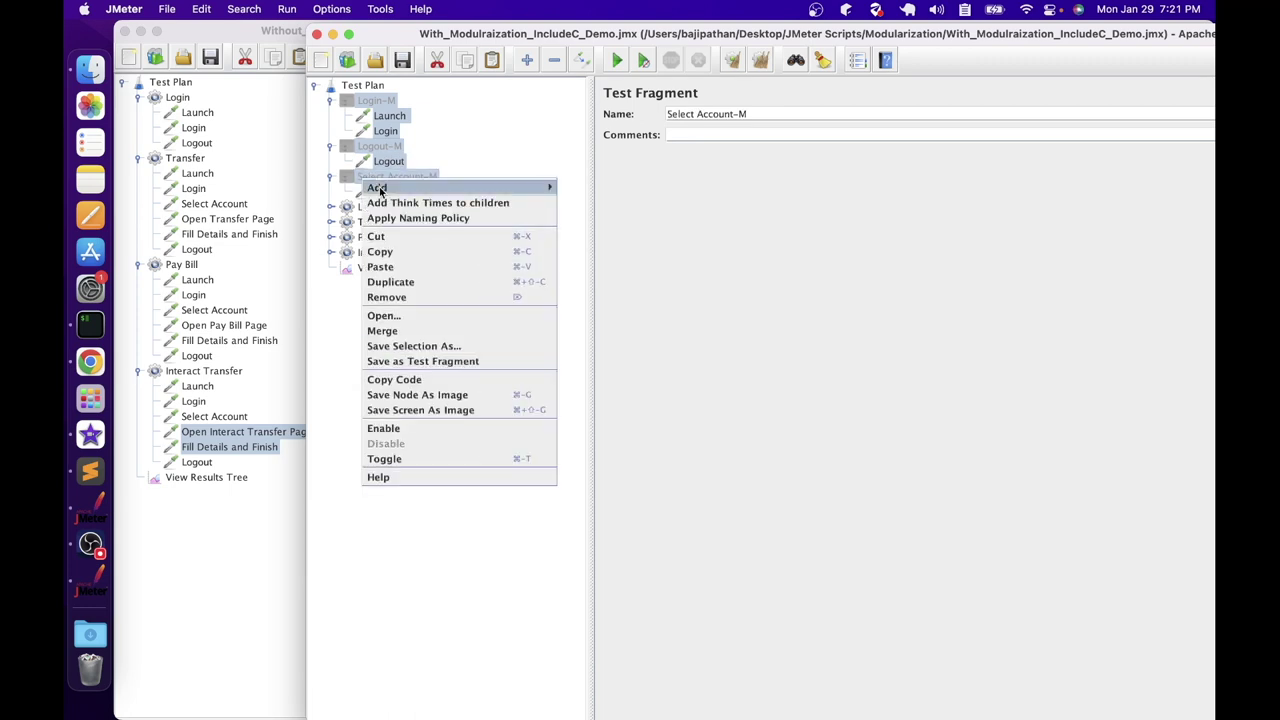
left_click(420, 294)
left_click(836, 399)
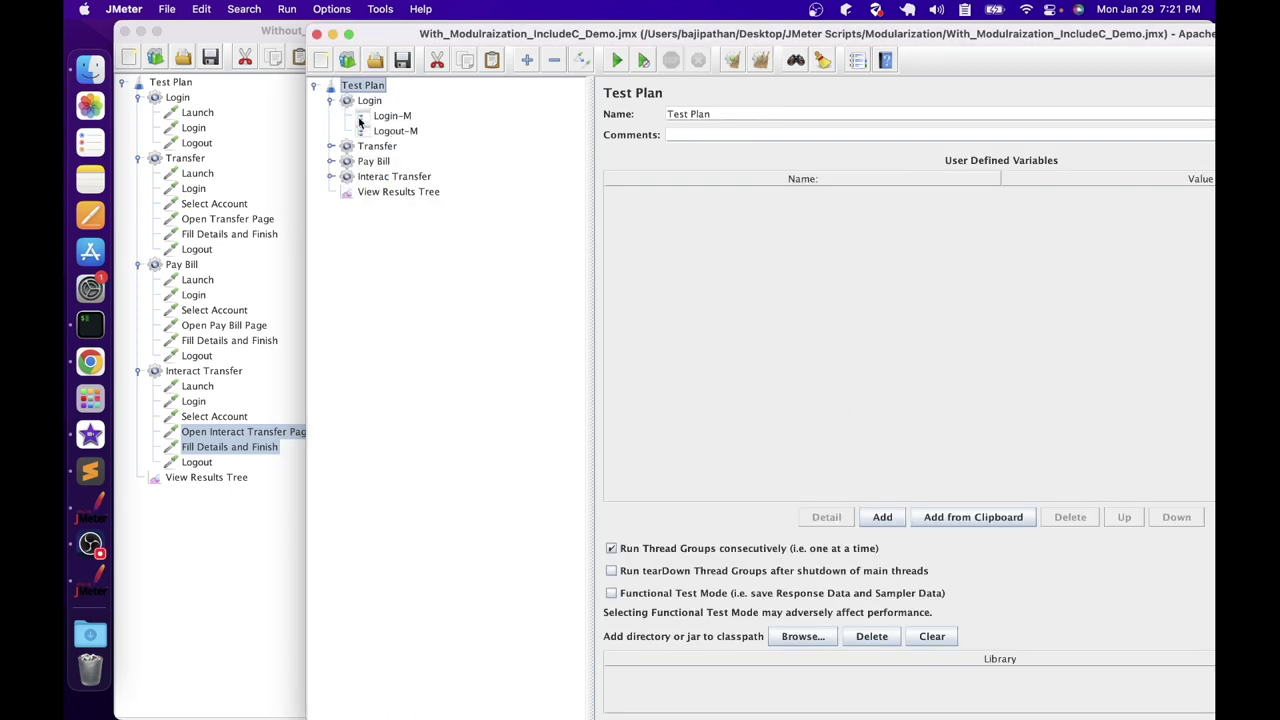
Step: Remove the Login-M and Logout-M Module Controllers from the Login thread group
left_click(390, 130)
left_click(384, 116, "shift")
right_click(384, 120)
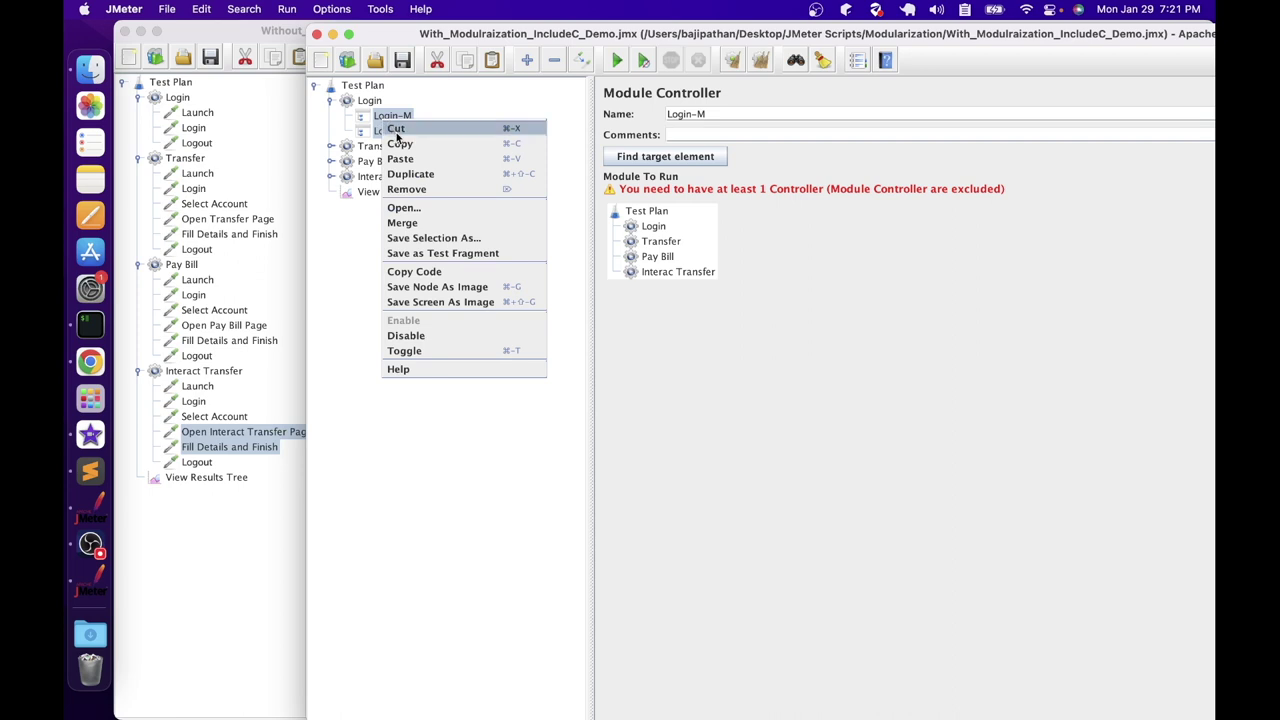
left_click(406, 189)
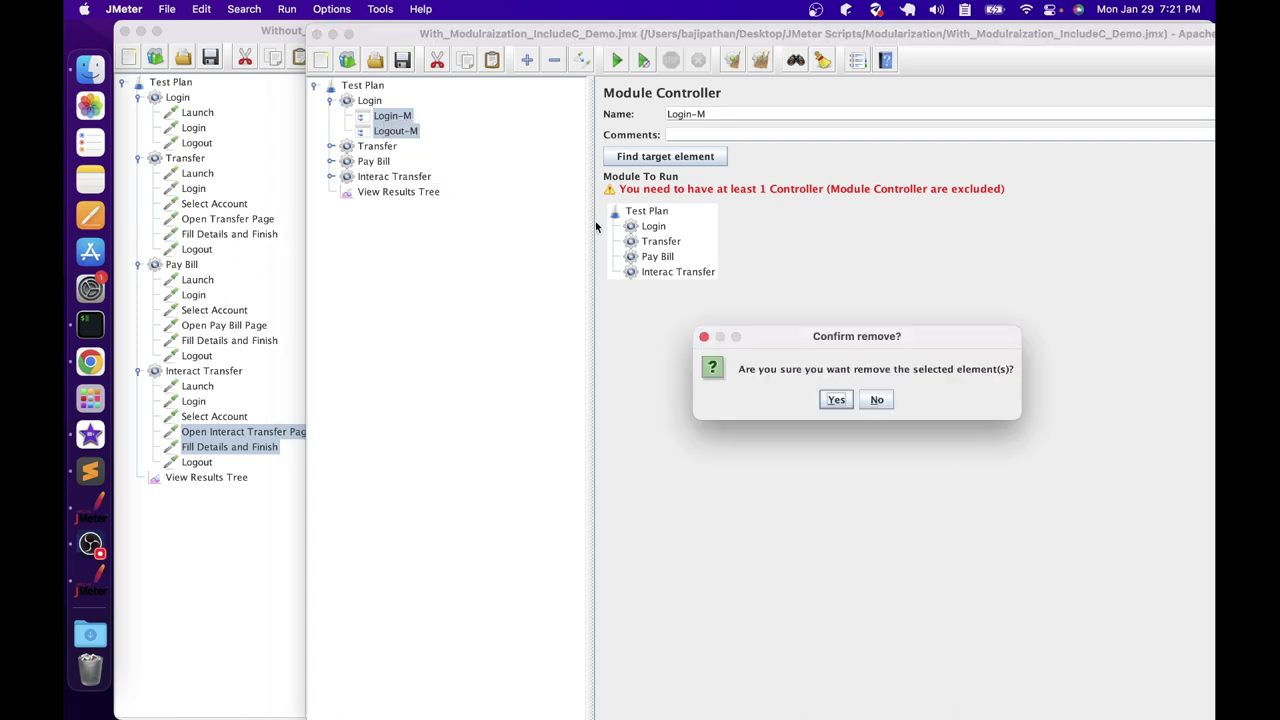
left_click(836, 399)
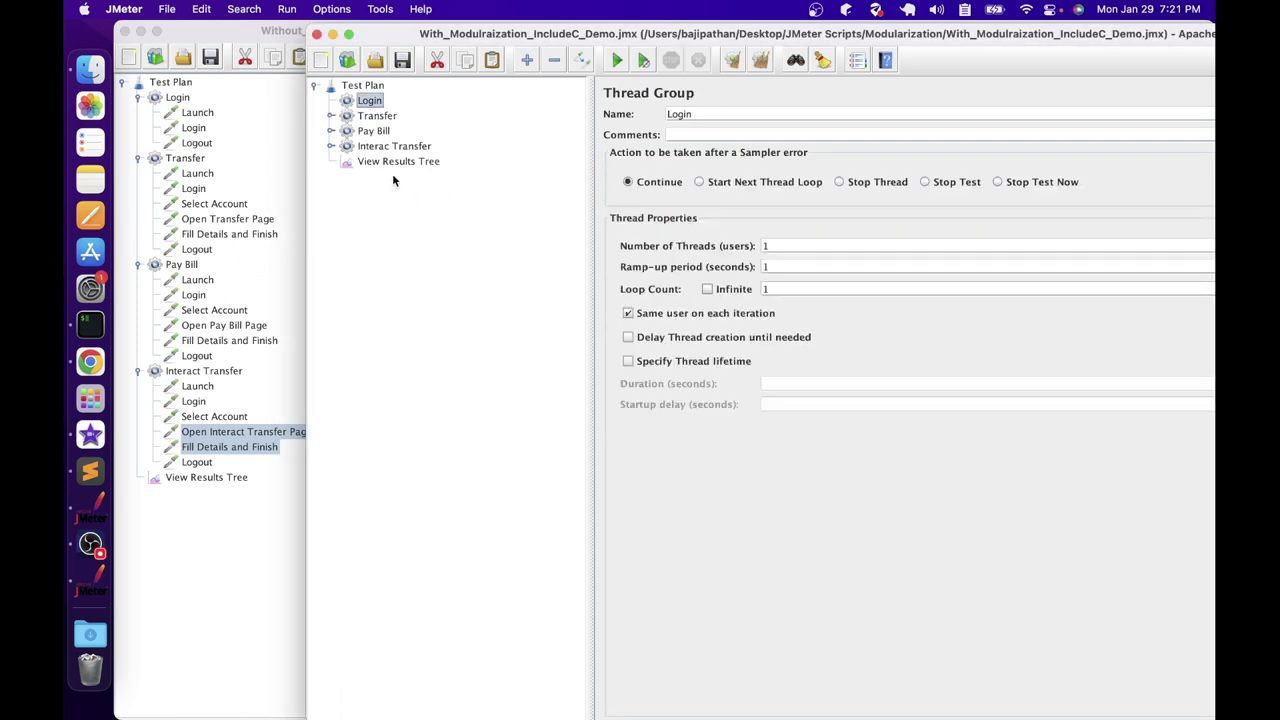
Step: Remove the Login-M, Select Account-M and Logout-M Module Controllers from the Transfer thread group
left_click(408, 214)
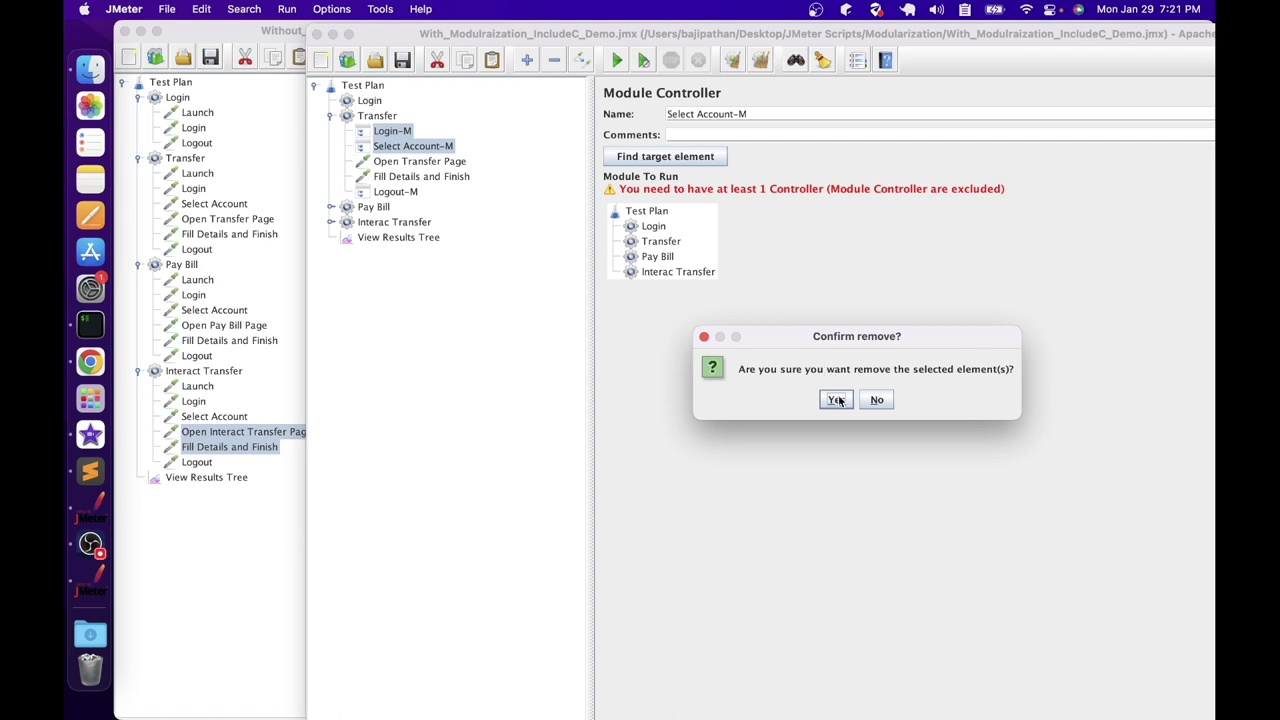
left_click_drag(837, 400, 778, 279)
left_click(836, 399)
left_click(392, 162)
right_click(390, 163)
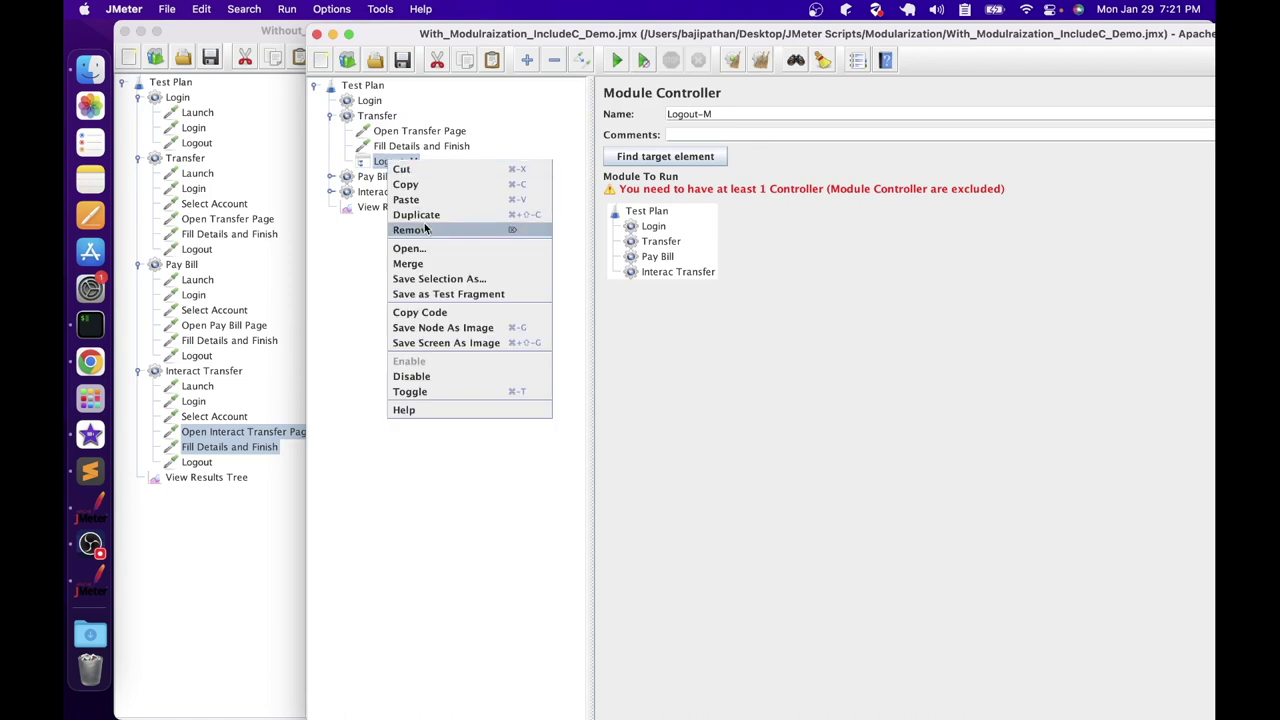
left_click(400, 230)
key("Return")
Step: Remove the Login-M, Select Account-M and Logout-M Module Controllers from the Pay Bill thread group
left_click(329, 161)
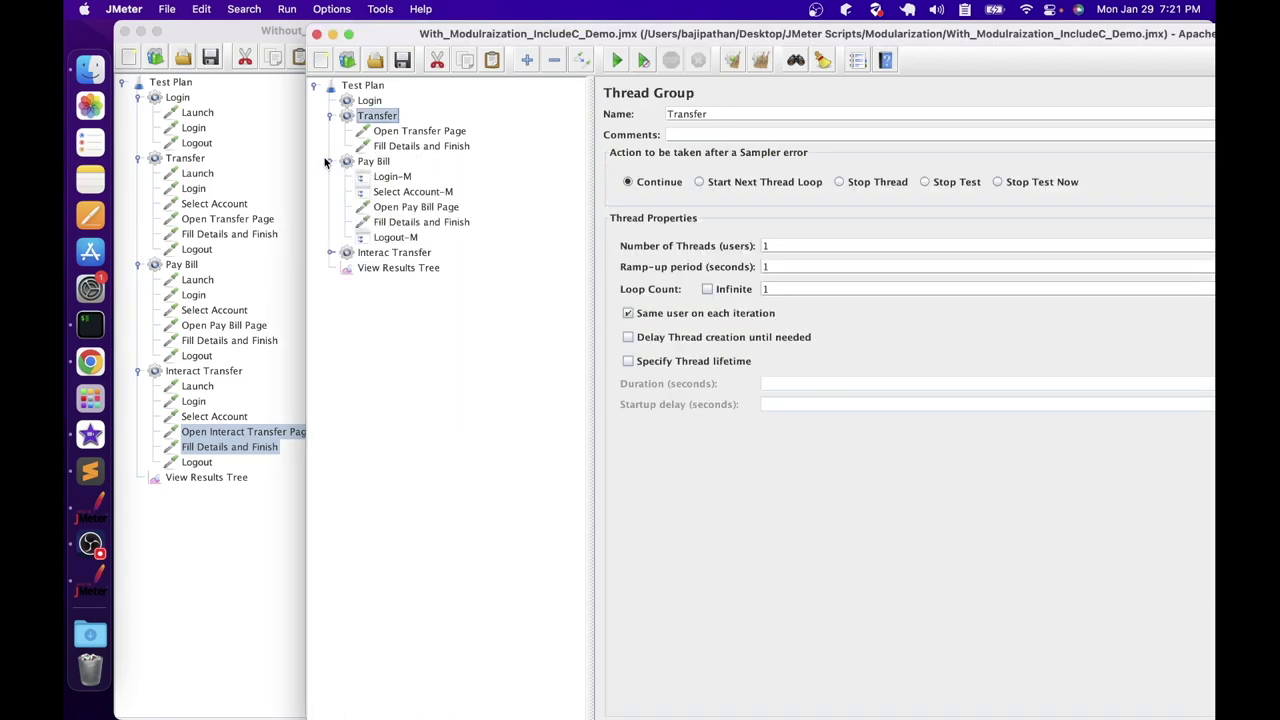
left_click(386, 177)
left_click(400, 191, "shift")
right_click(399, 191)
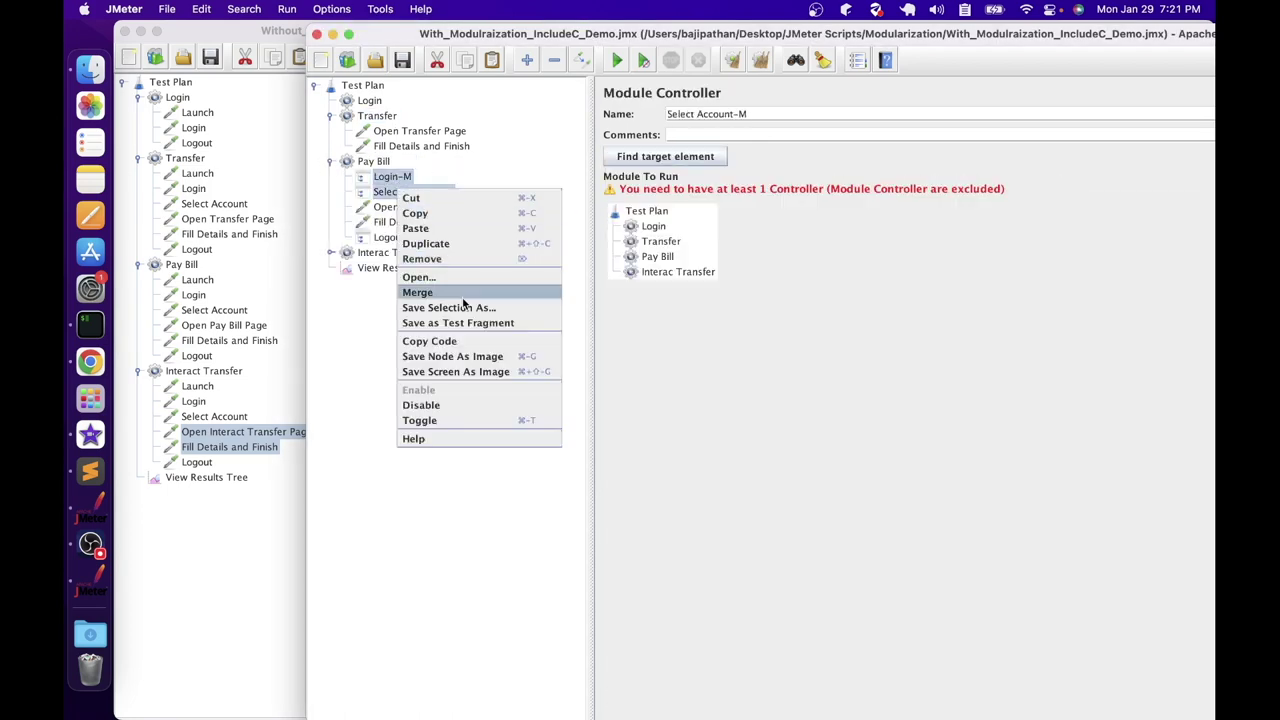
left_click(425, 258)
left_click(836, 398)
Step: Remove the Login-M, Select Account-M and Logout-M Module Controllers from the Interac Transfer thread group
left_click(406, 236, "shift")
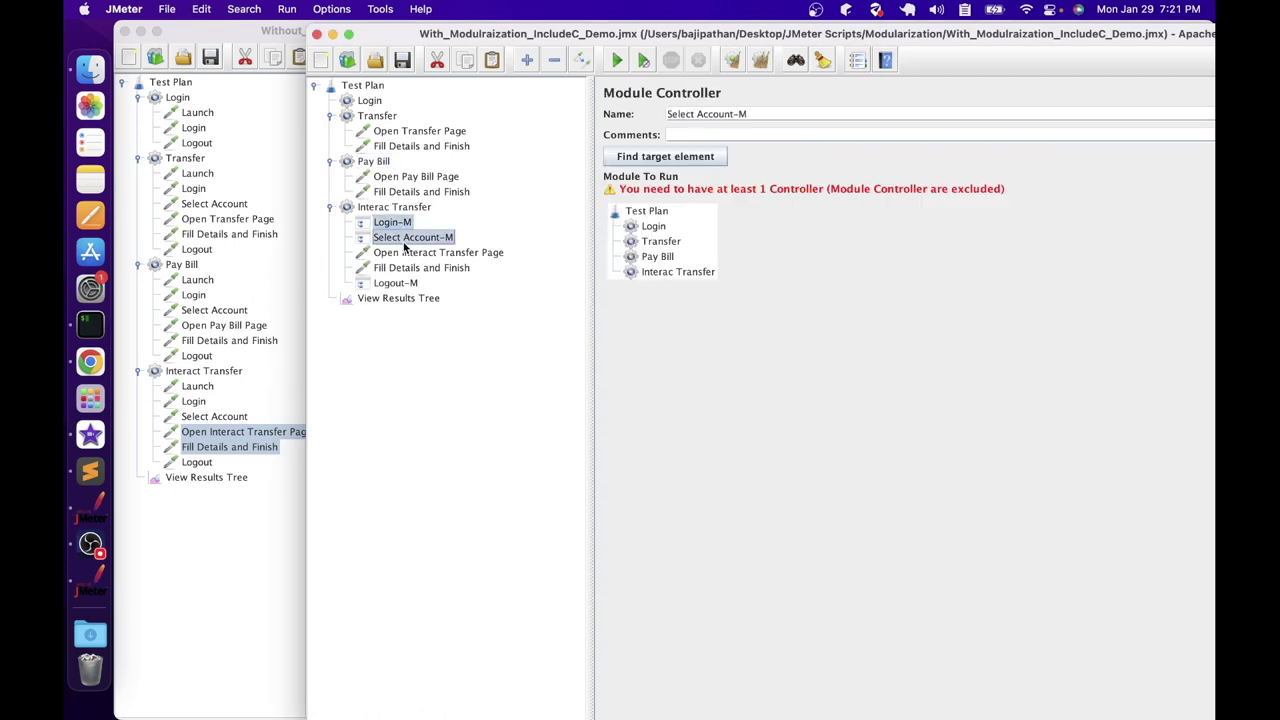
key("super+x")
right_click(390, 254)
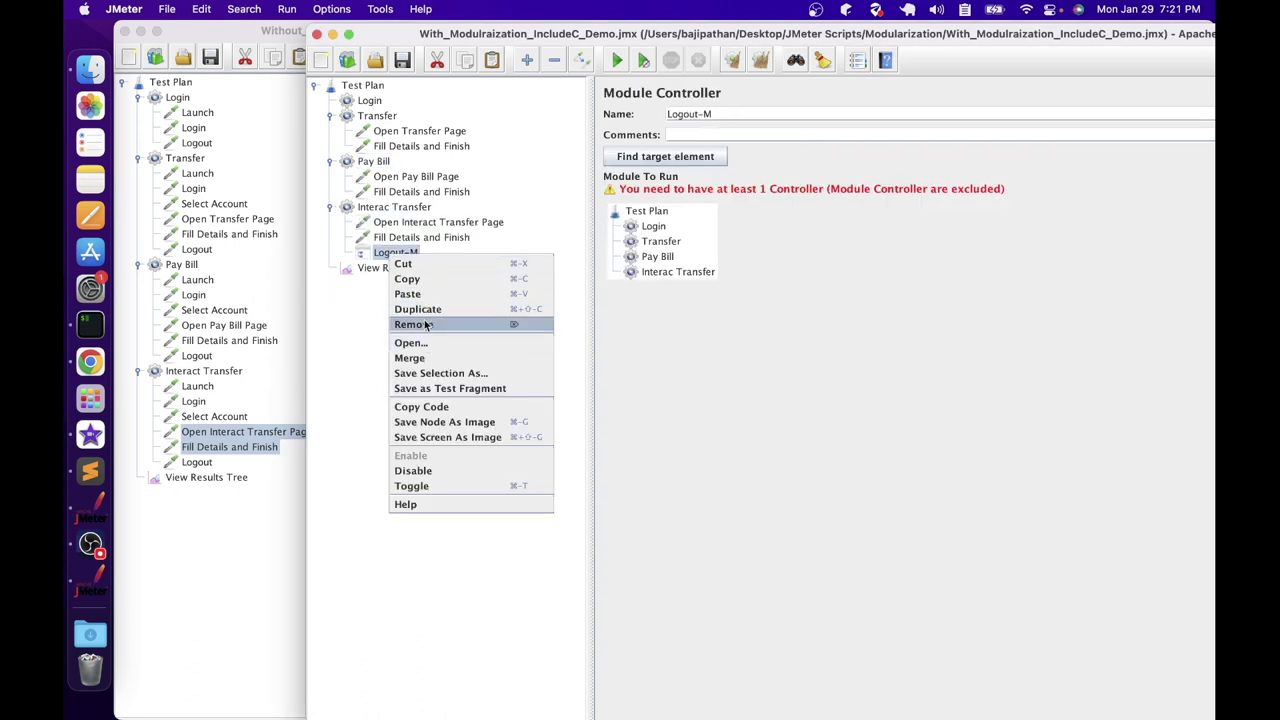
left_click(427, 325)
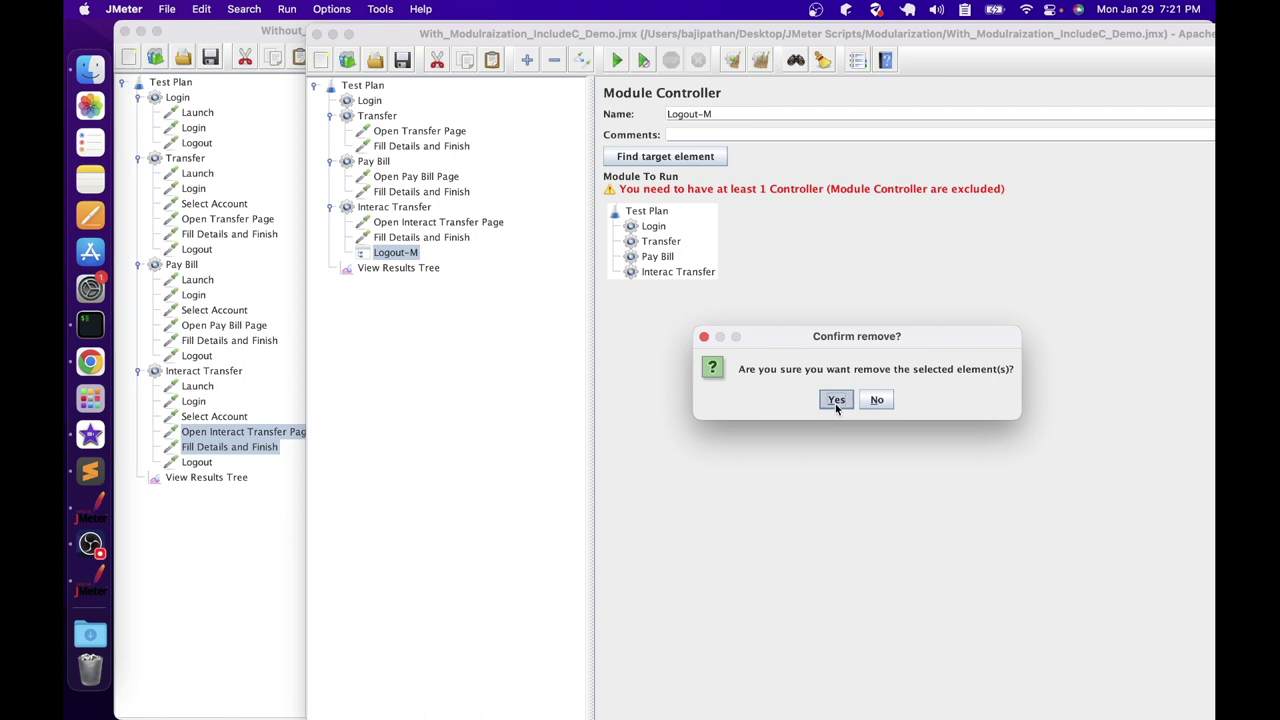
left_click(836, 401)
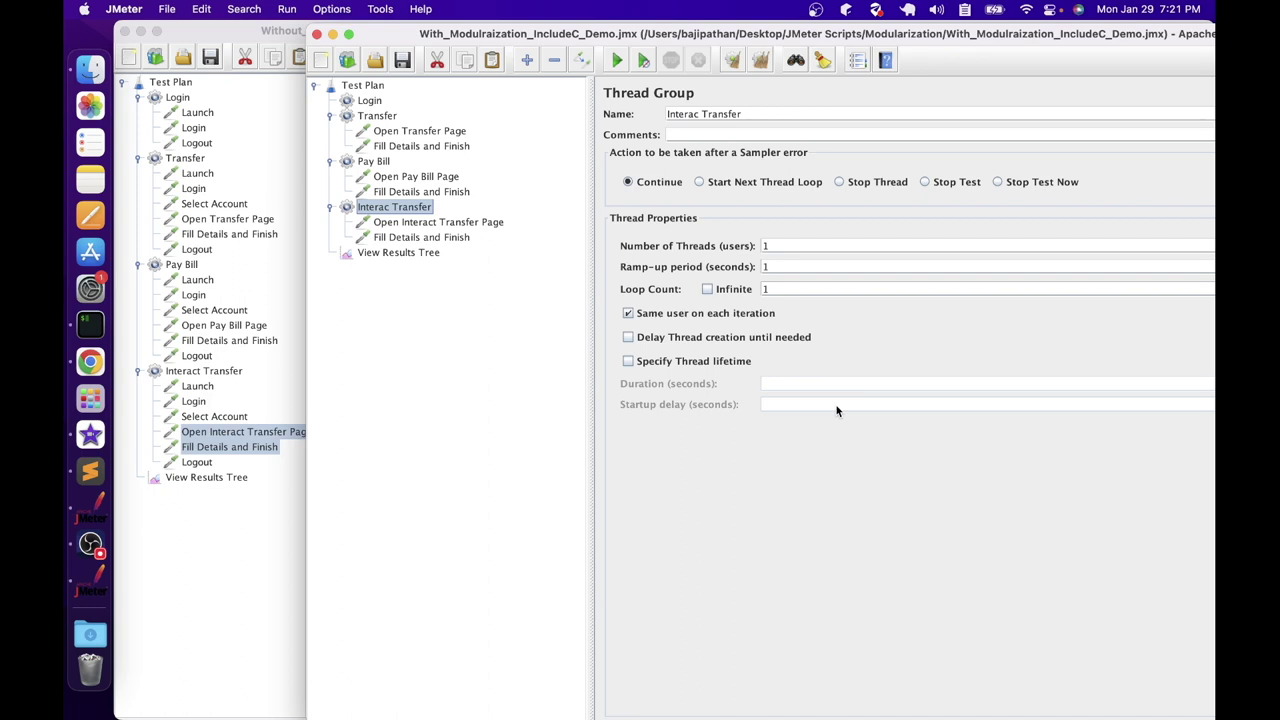
Step: Add an Include Controller to the Login thread group
left_click(368, 101)
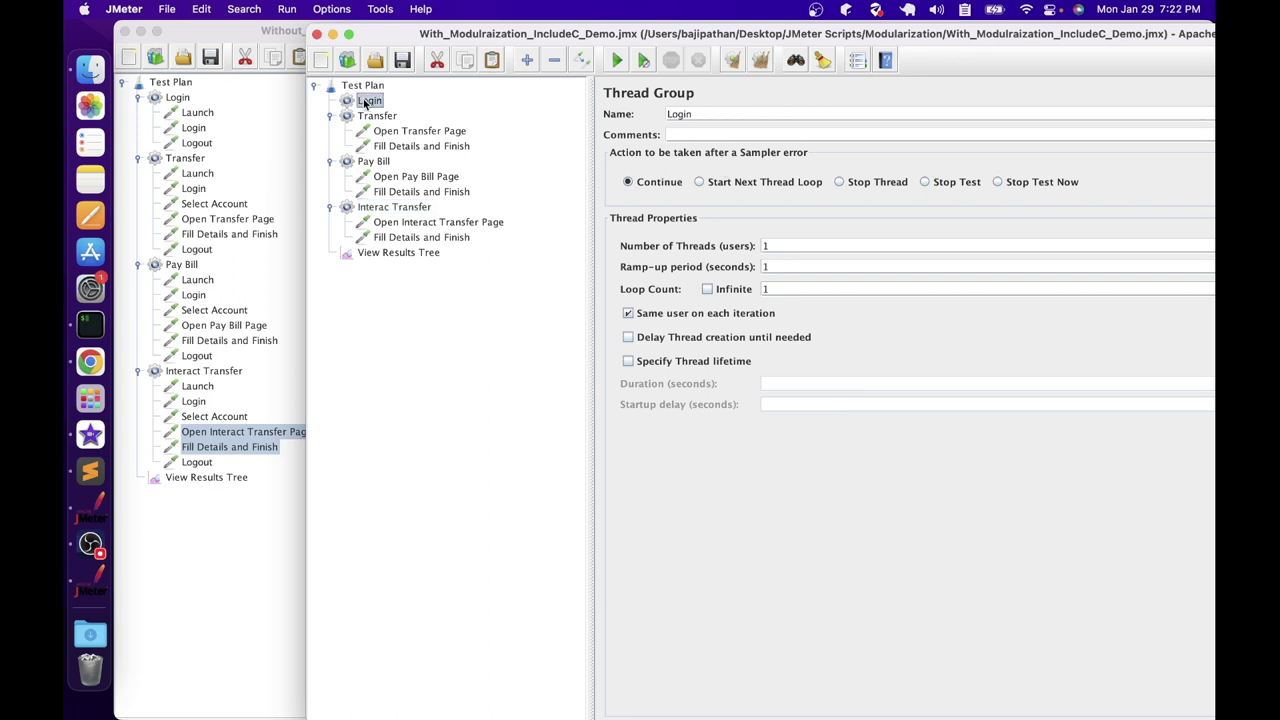
right_click(368, 102)
mouse_move(509, 104)
mouse_move(600, 128)
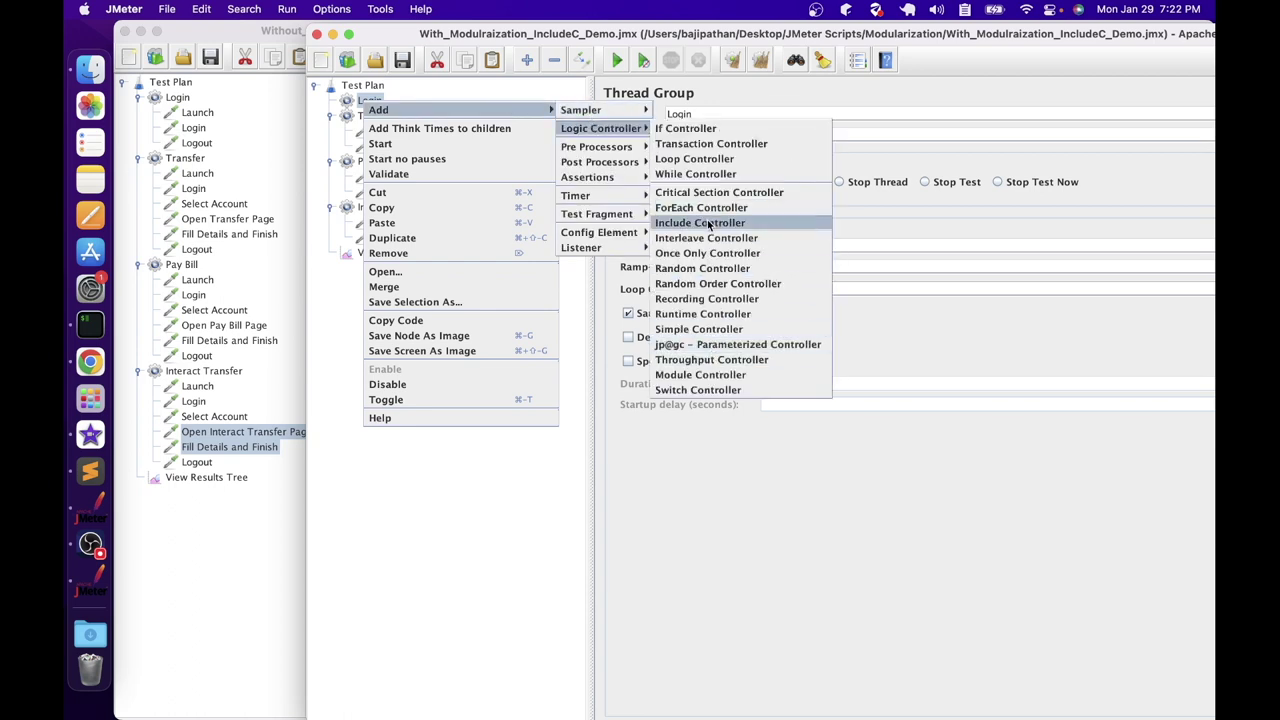
left_click(730, 221)
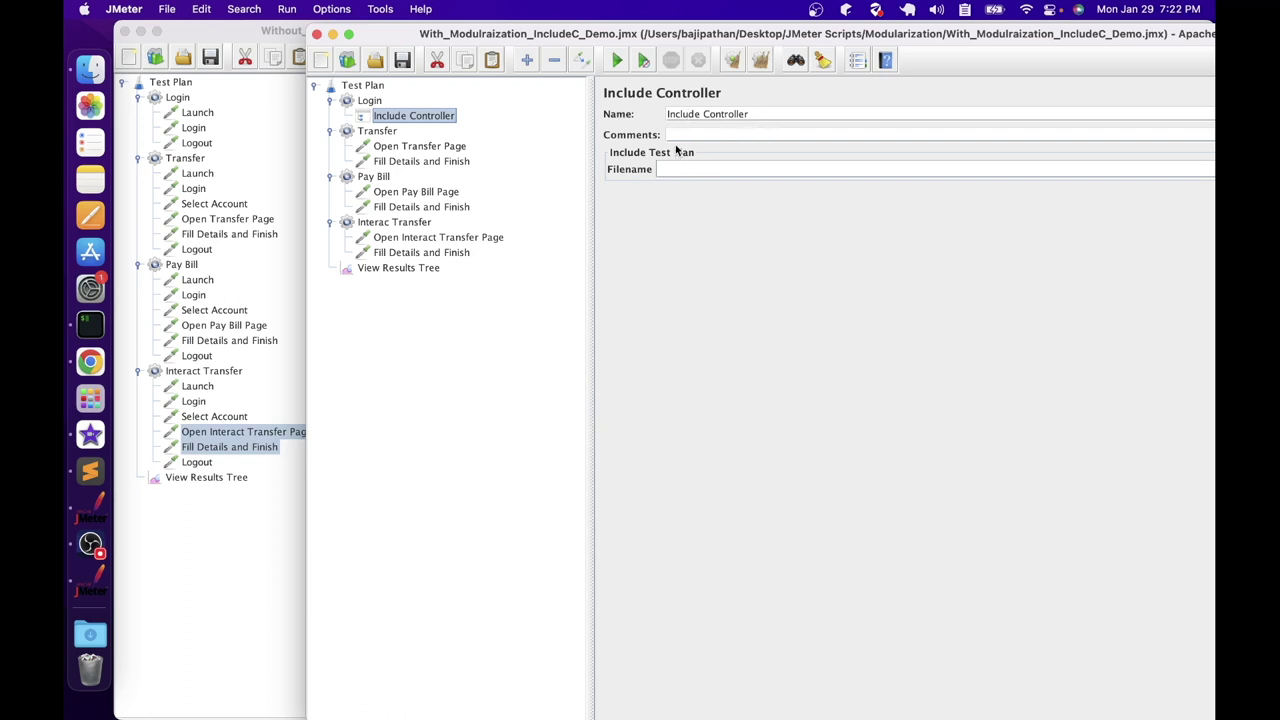
Step: Rename the Login thread group's Include Controller to Login-M and set its included file to TestFragment_LoginM.jmx
left_click_drag(740, 34, 543, 31)
left_click(488, 167)
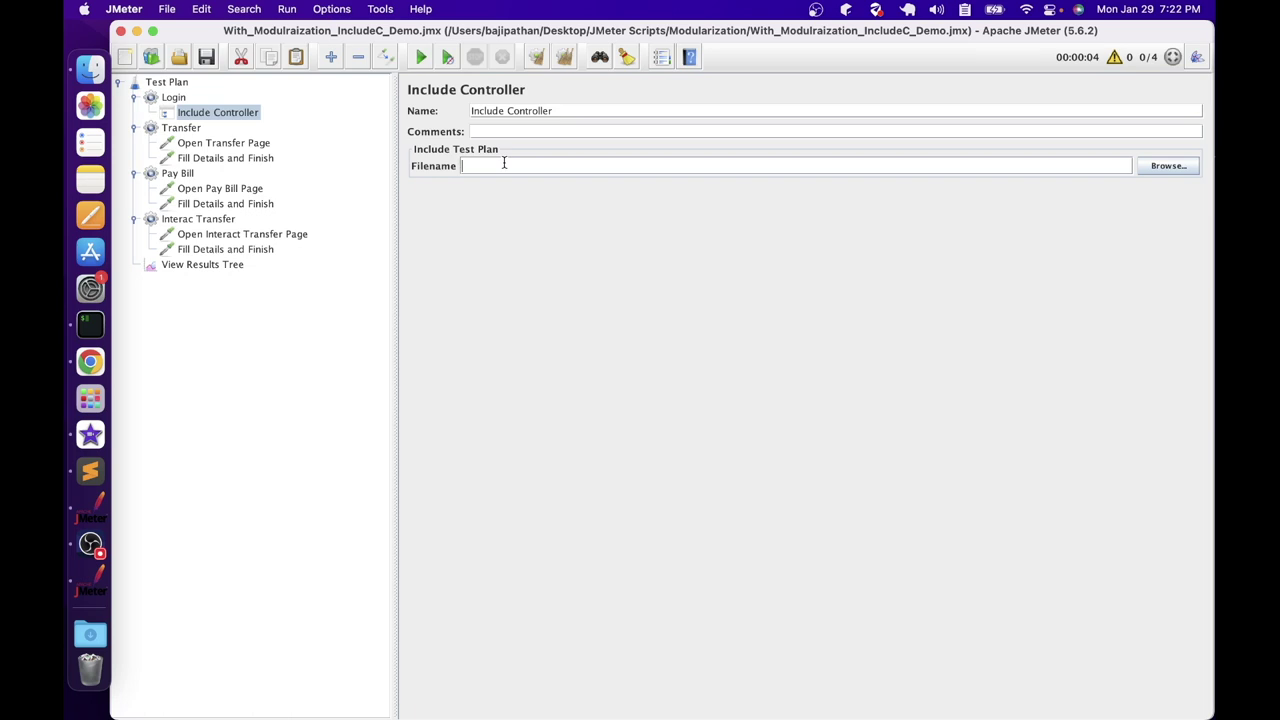
left_click_drag(578, 111, 354, 101)
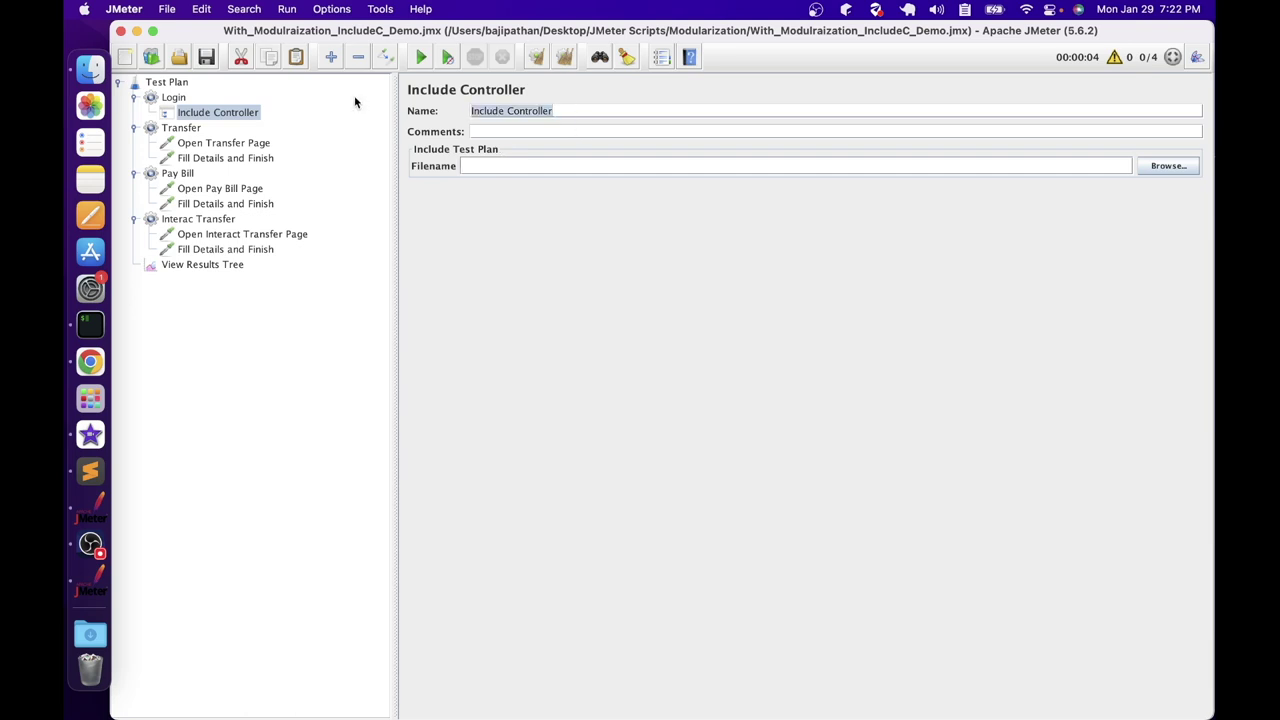
type("Login")
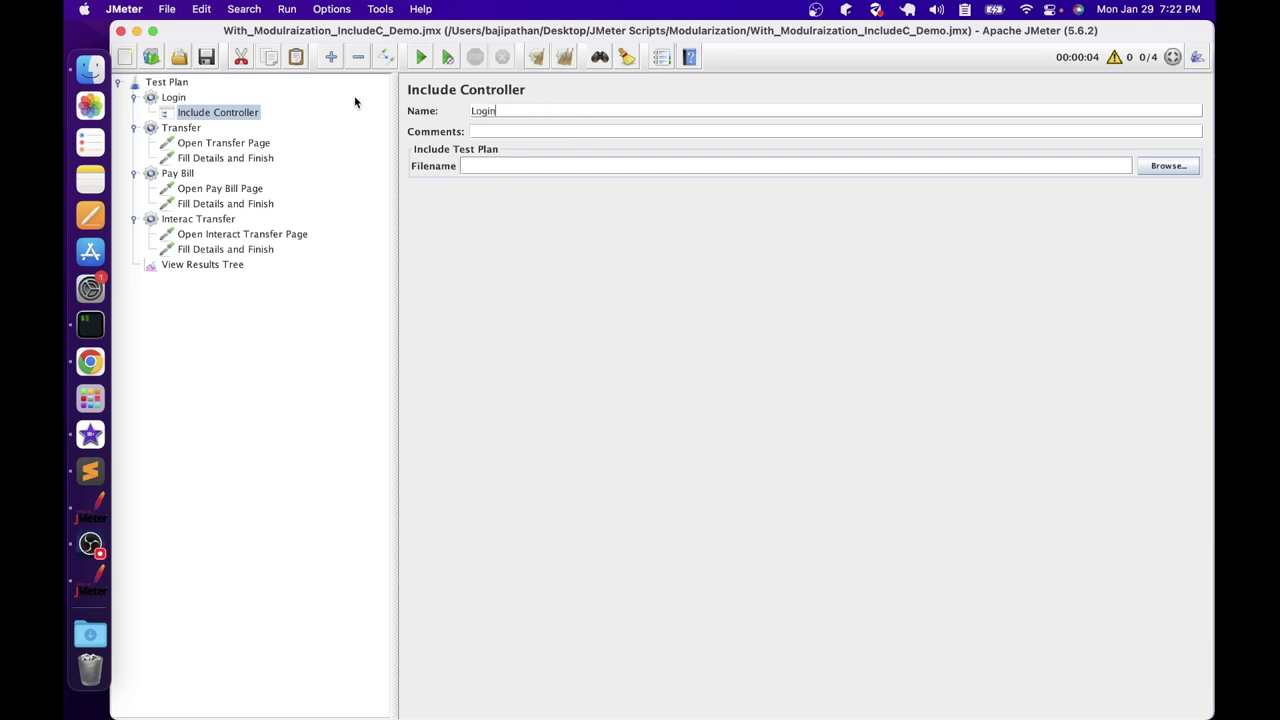
type("-M")
left_click(1152, 165)
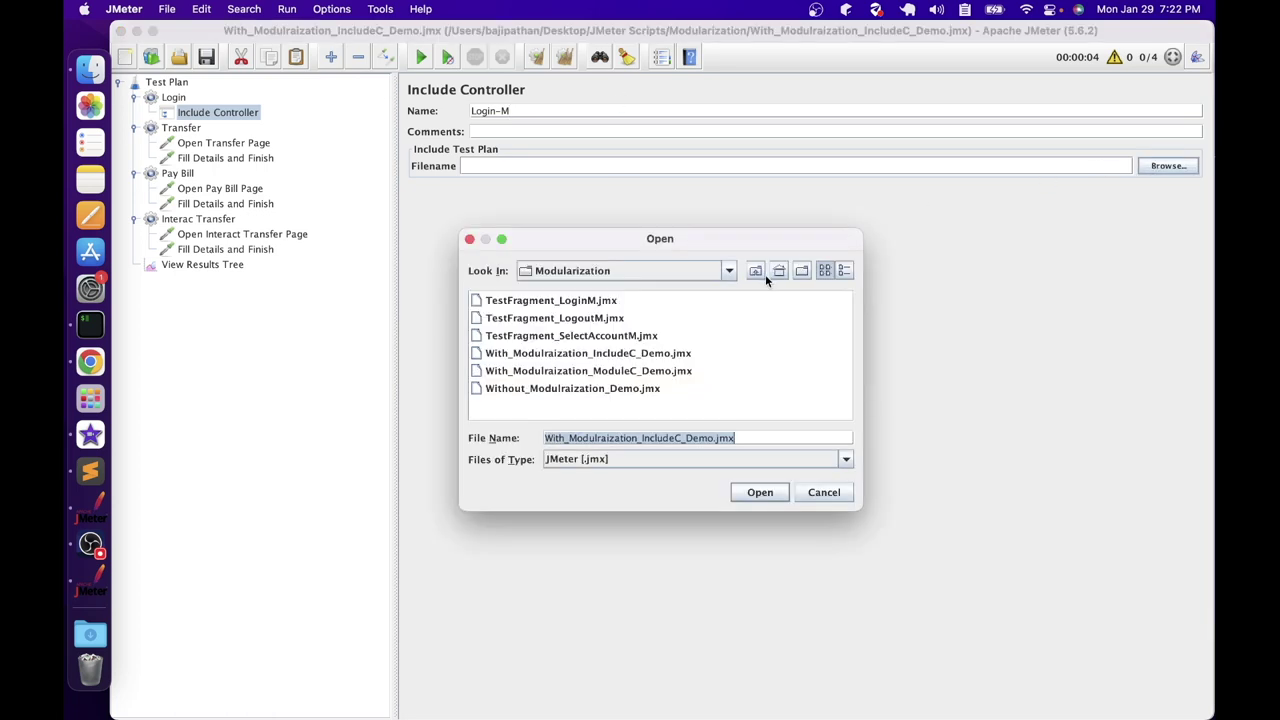
left_click(575, 302)
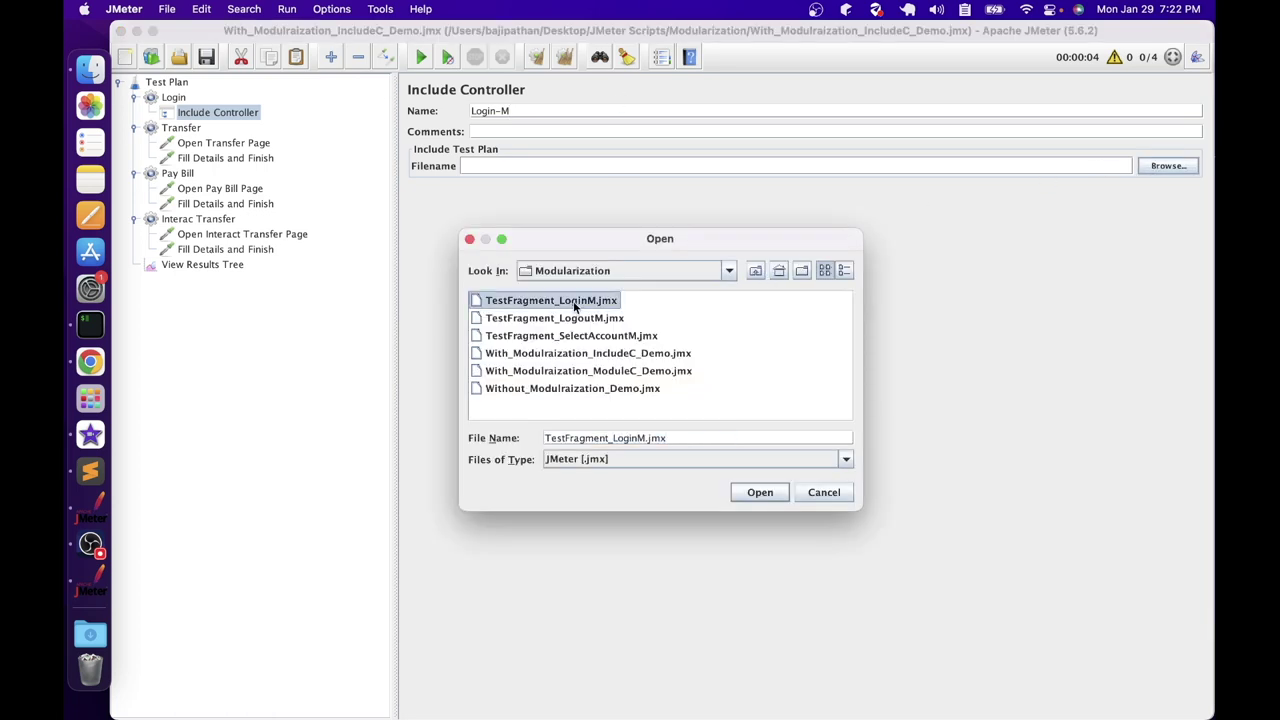
left_click(760, 492)
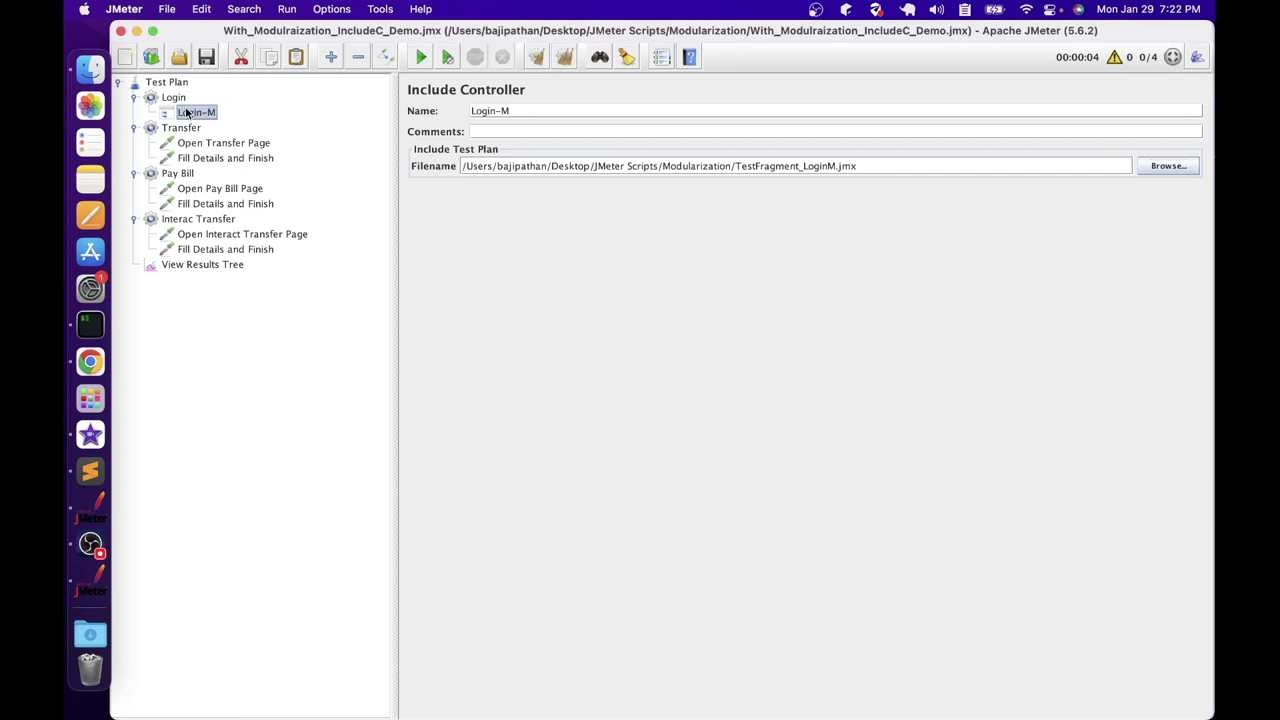
Step: Duplicate the Login-M Include Controller, rename the copy Logout-M and set its included file to TestFragment_LogoutM.jmx
right_click(178, 100)
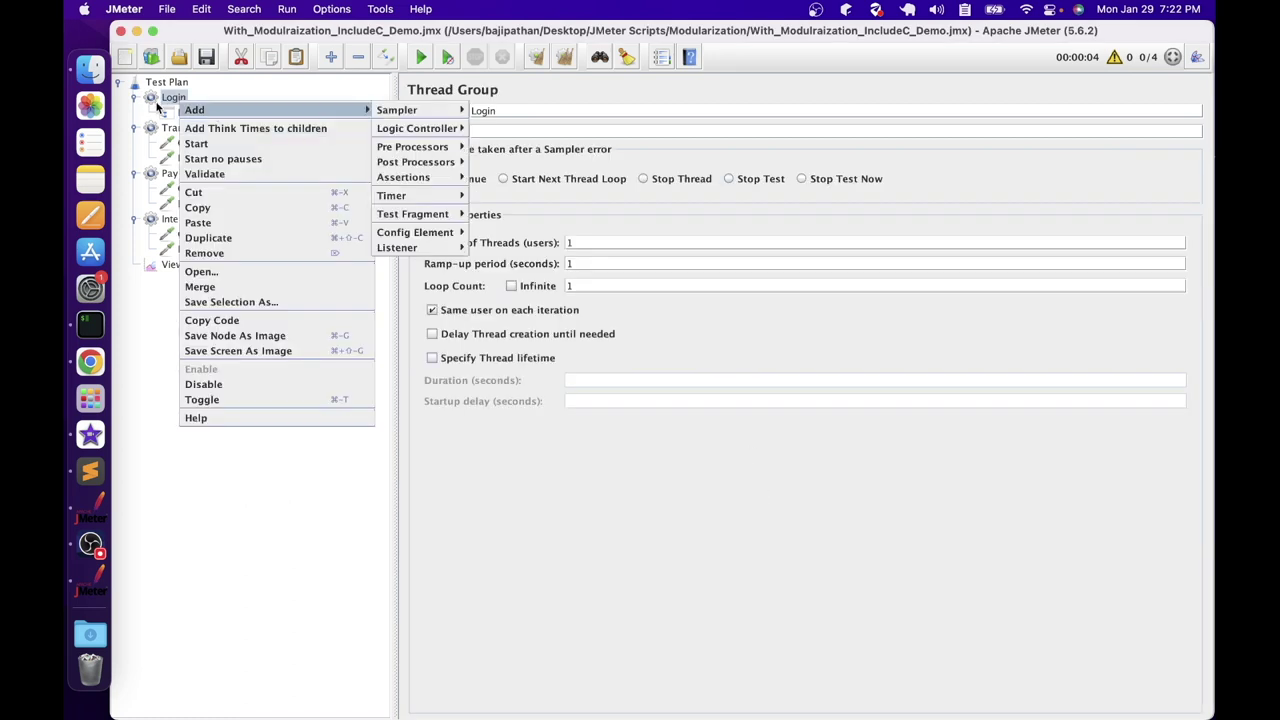
left_click(176, 113)
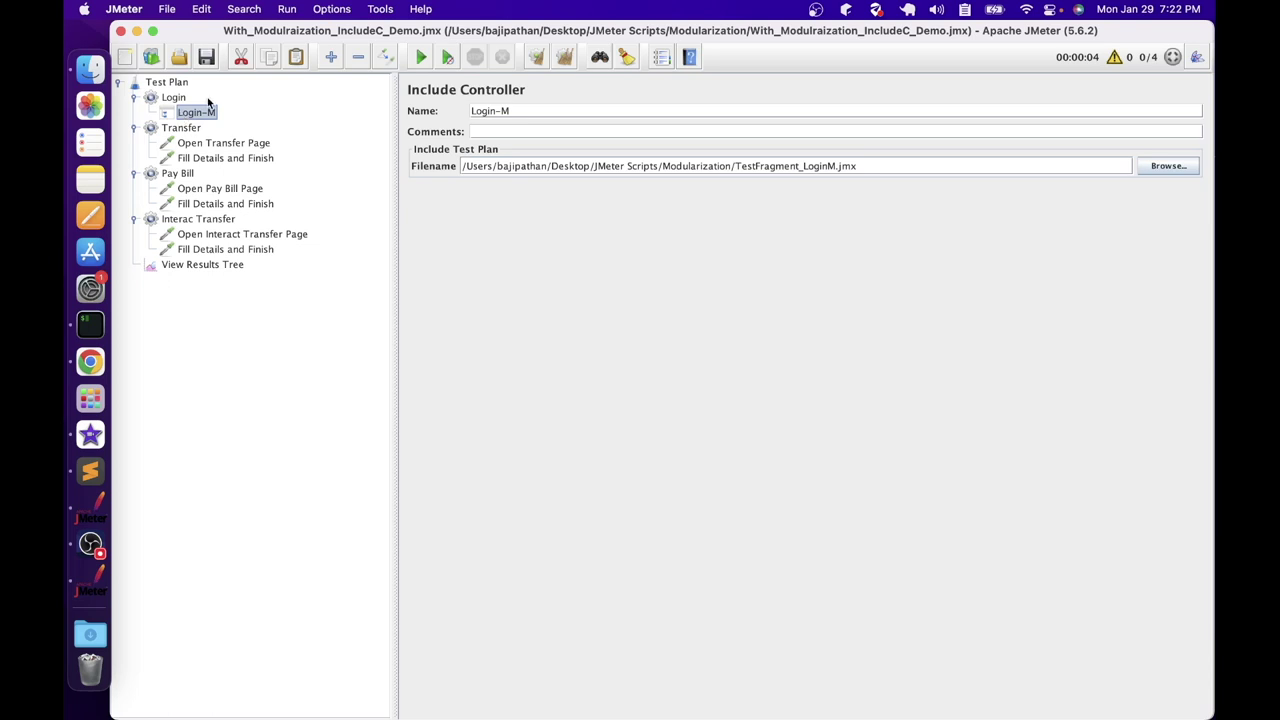
key("ctrl+shift+c")
triple_click(505, 110)
type("Logout-M")
left_click(1167, 166)
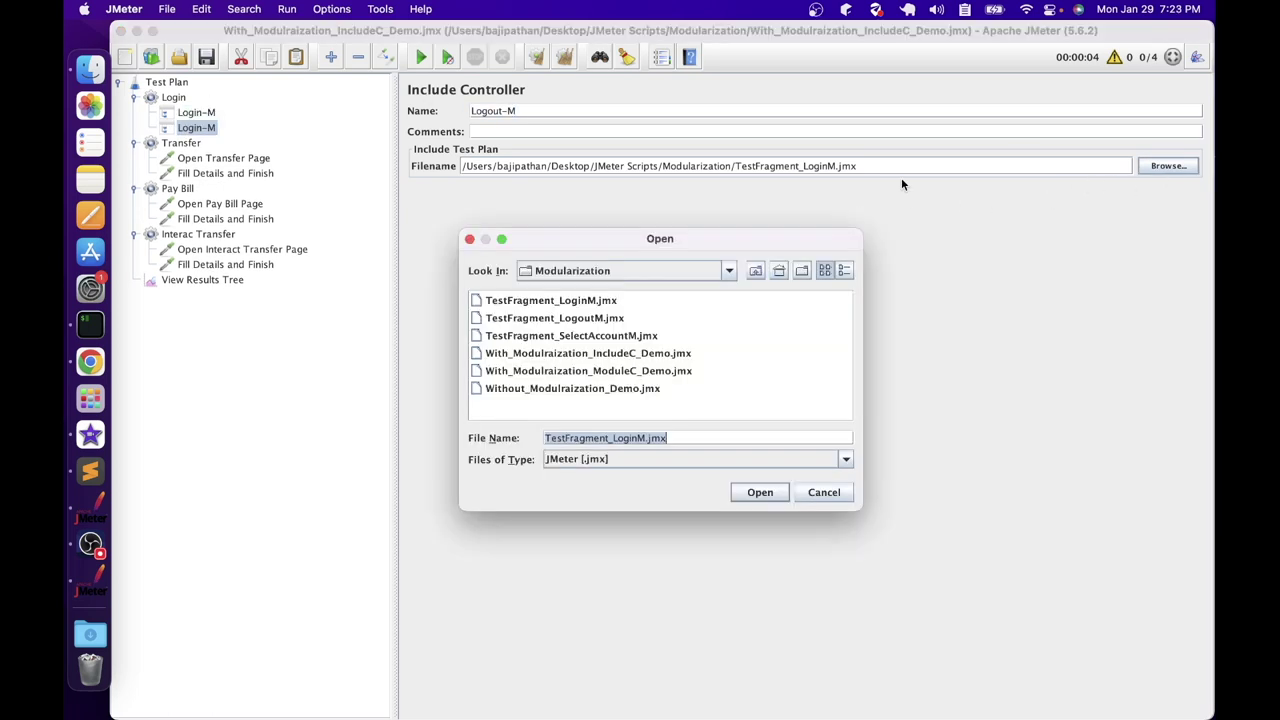
left_click(595, 320)
left_click(760, 492)
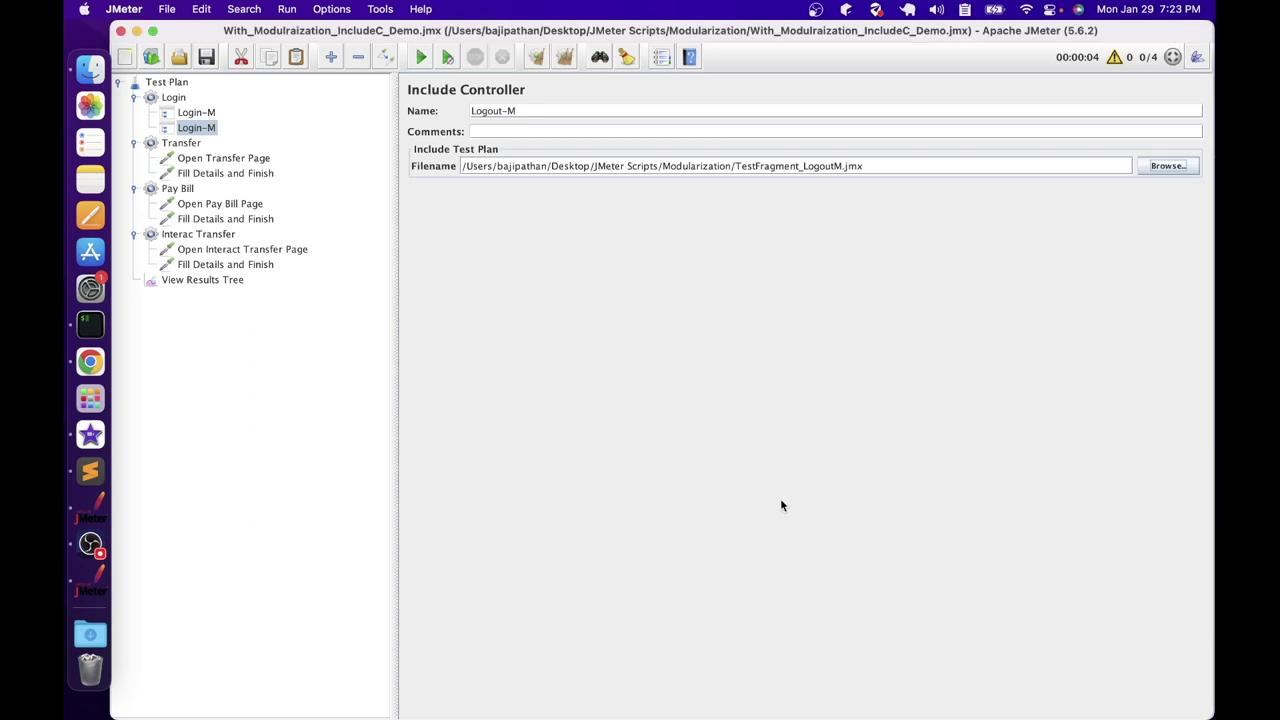
Step: Copy Login-M and Logout-M into the Transfer, Pay Bill and Interac Transfer thread groups, placing Login-M first in each
left_click(205, 112)
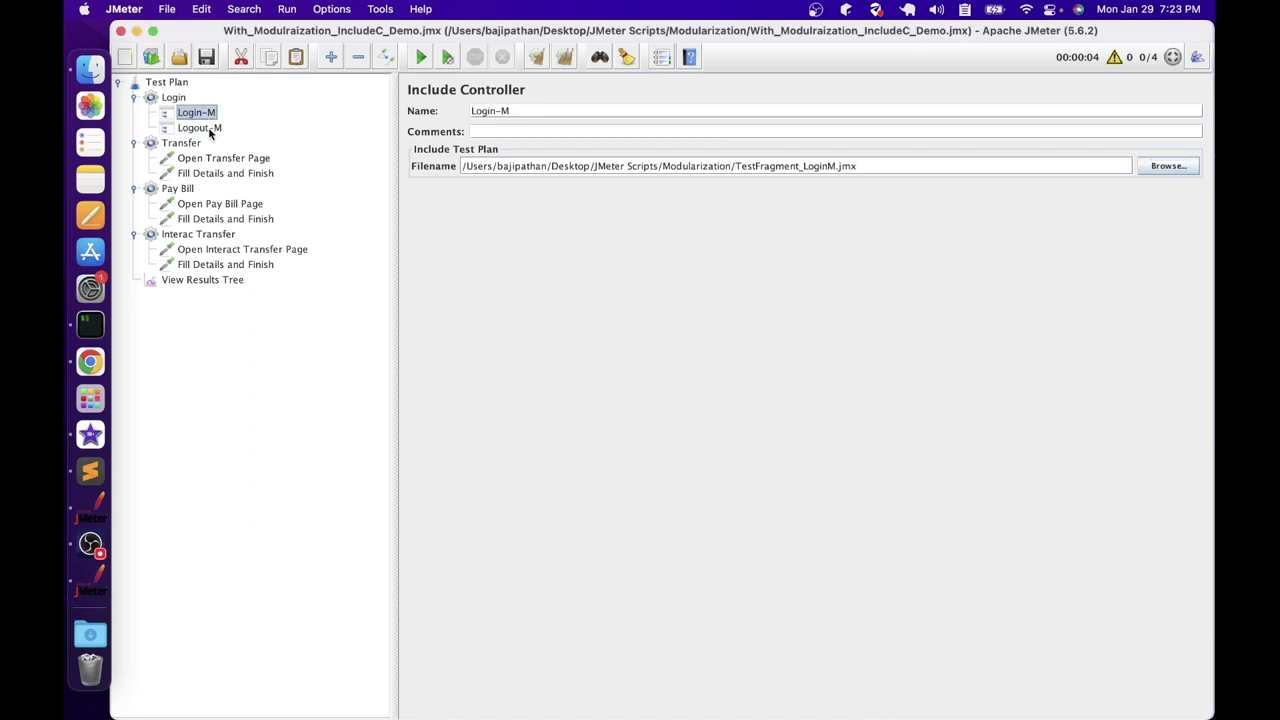
left_click(209, 128, "shift")
right_click(209, 128)
left_click(231, 156)
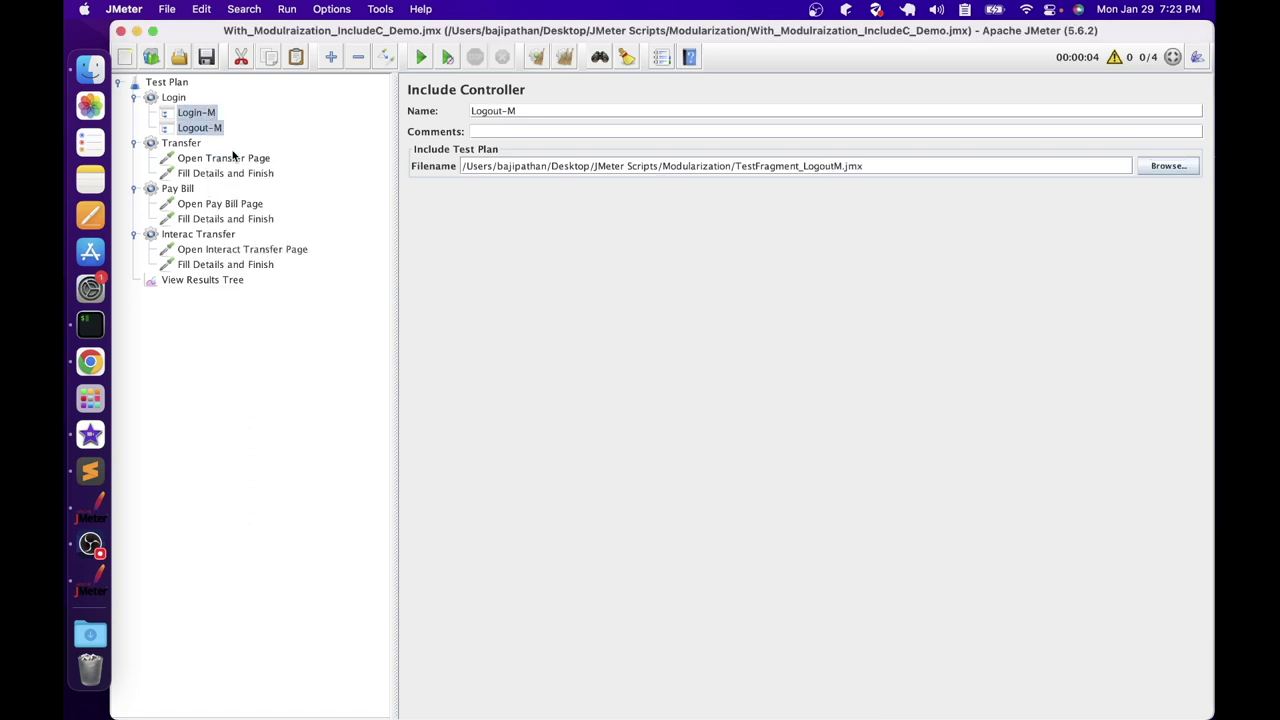
right_click(183, 148)
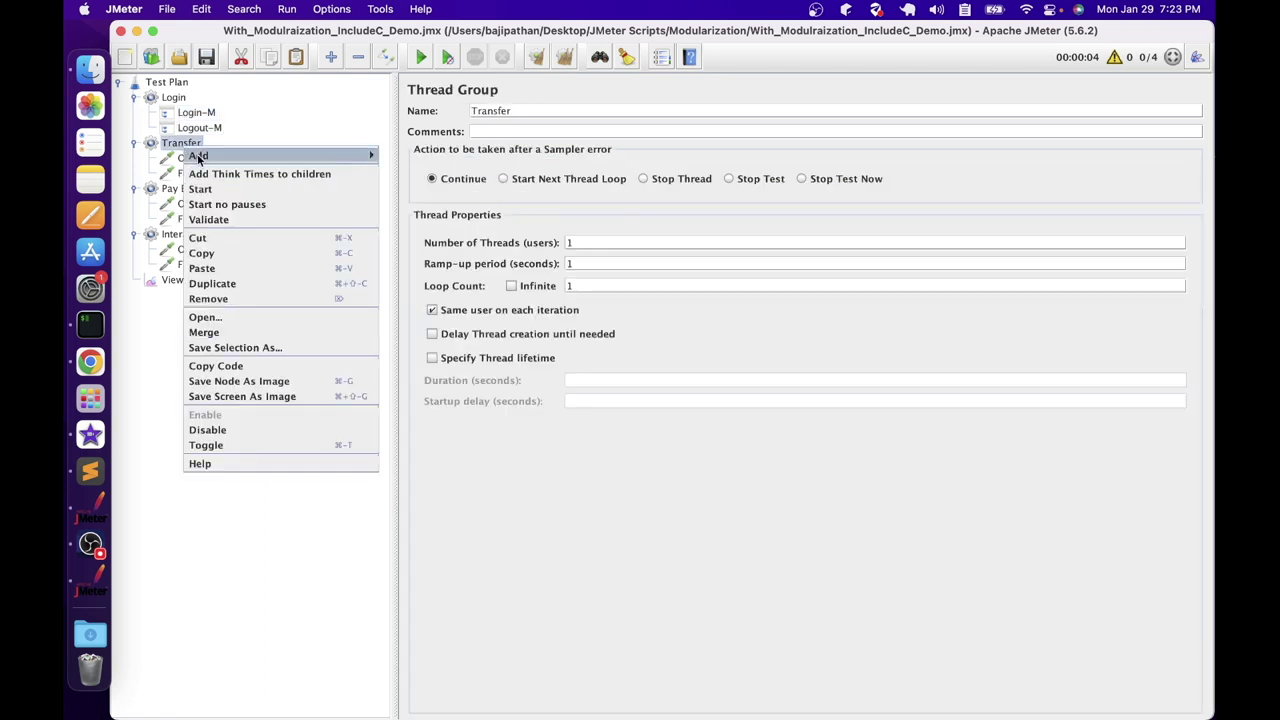
left_click(230, 266)
left_click(198, 264, "super")
right_click(183, 220)
left_click(220, 337)
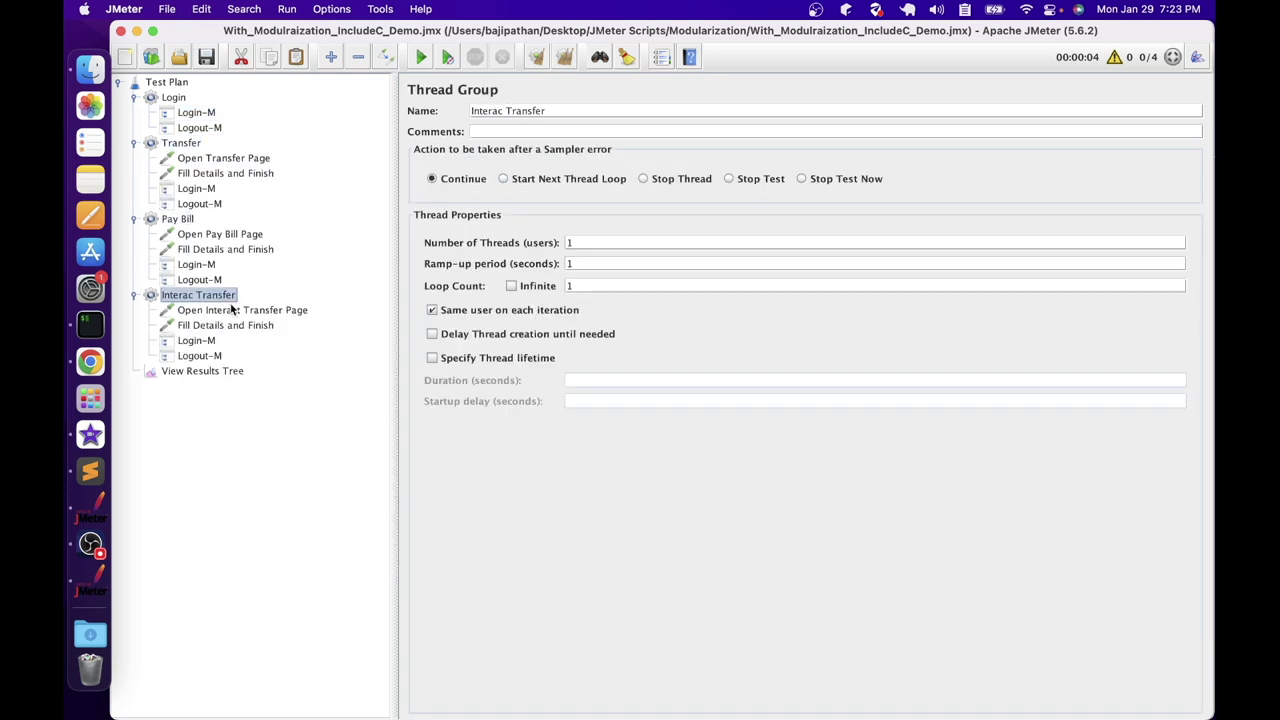
left_click_drag(196, 341, 200, 304)
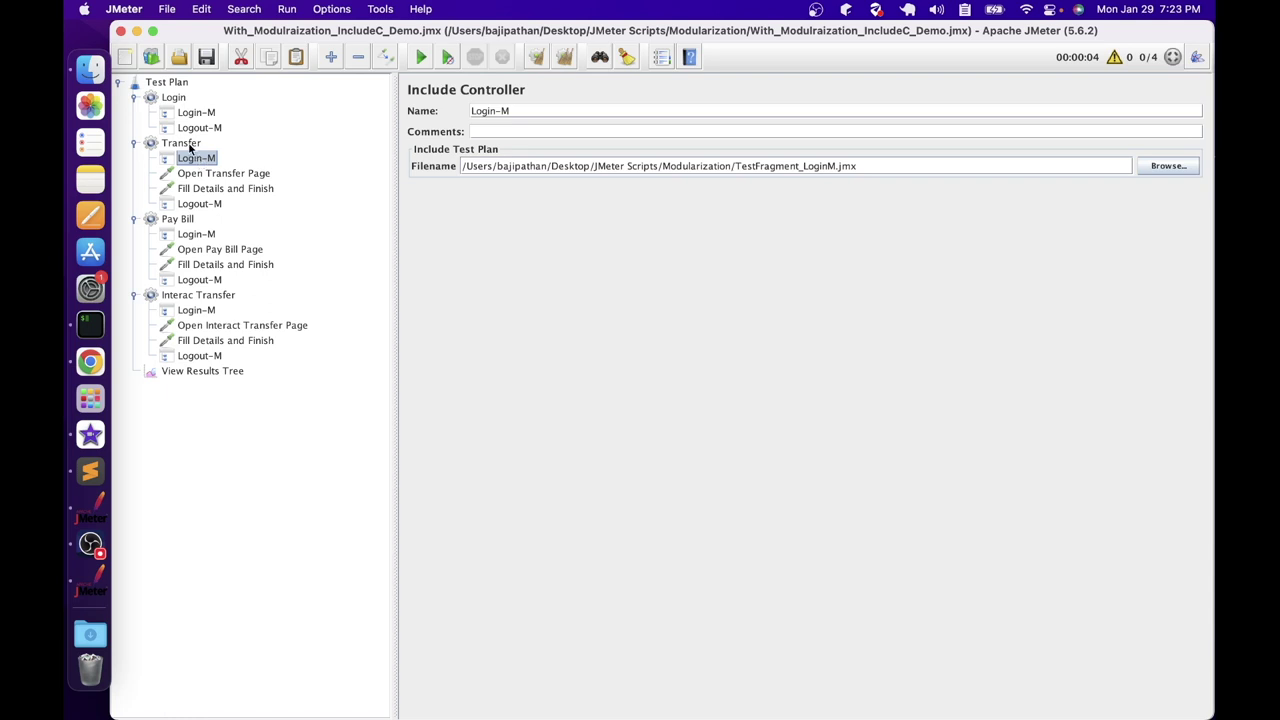
Step: Add an Include Controller to the Transfer thread group and place it between Login-M and Open Transfer Page
left_click(190, 146)
right_click(189, 146)
mouse_move(230, 155)
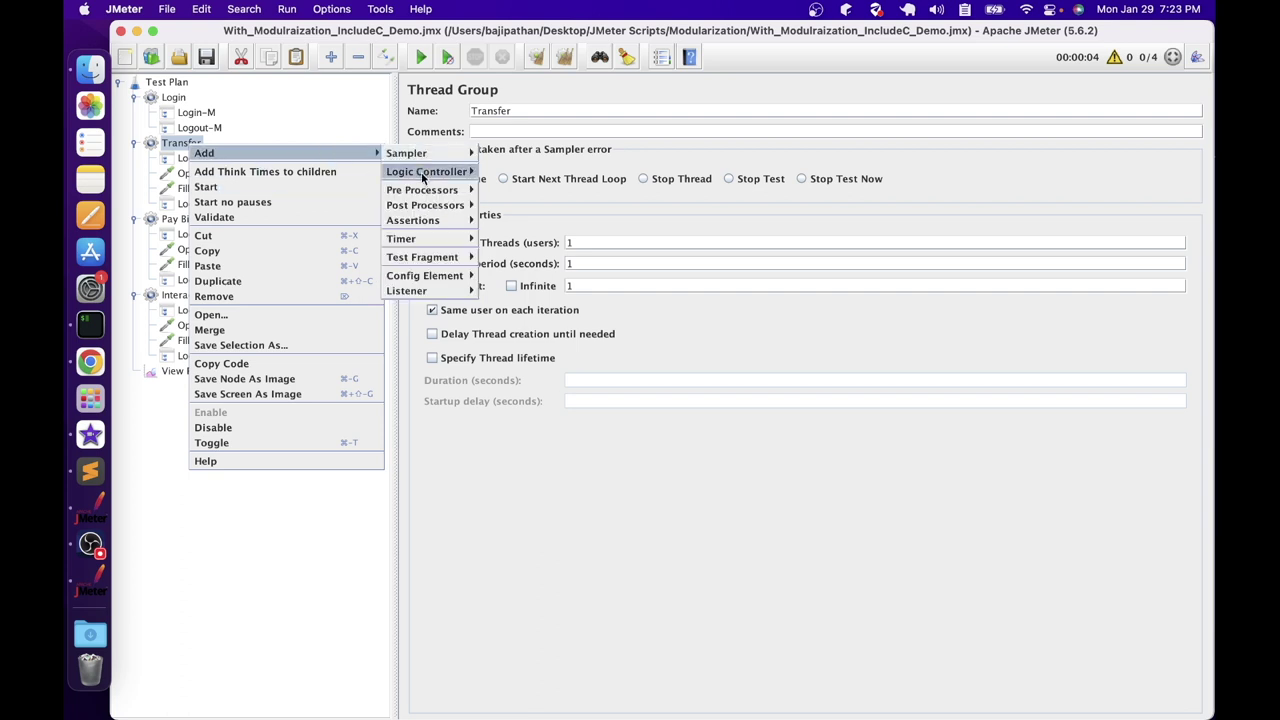
mouse_move(425, 171)
left_click(525, 265)
left_click_drag(229, 217, 247, 173)
Step: Rename the new Include Controller in Transfer to Select Account-M and set its included file to TestFragment_SelectAccountM.jmx
key("Tab")
type("Select Controlle")
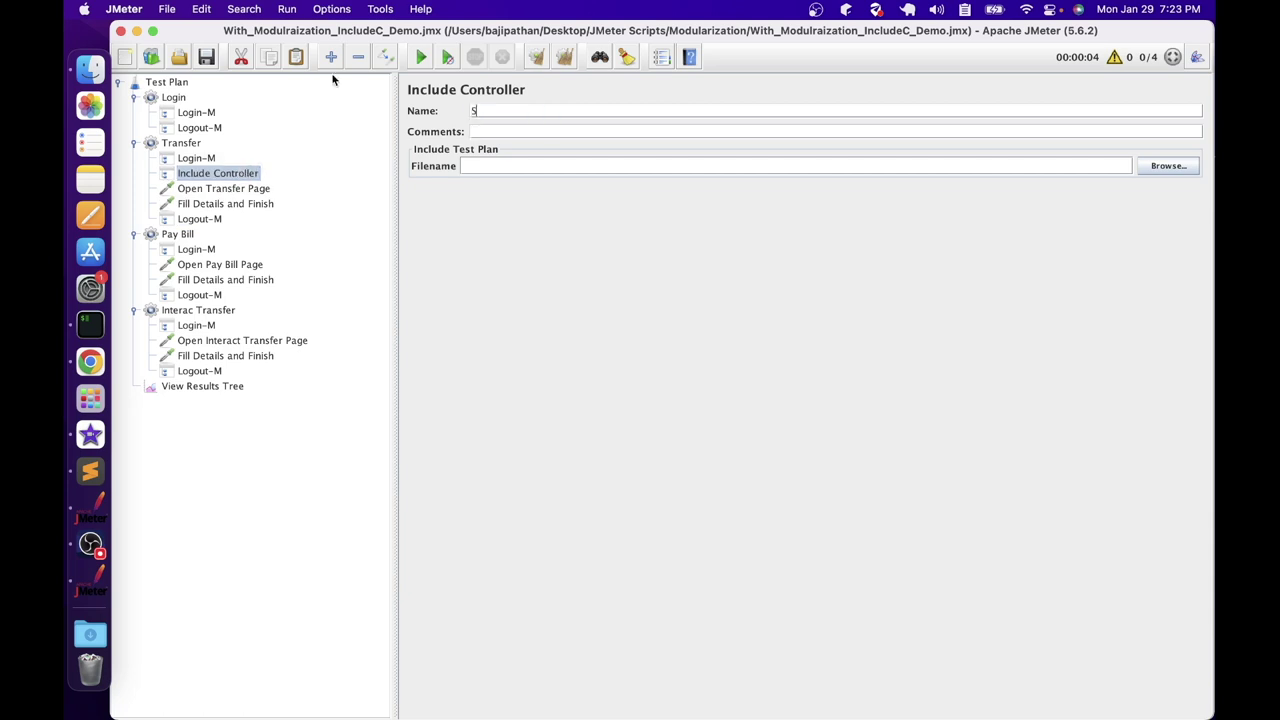
key("BackSpace")
key("BackSpace")
key("BackSpace")
key("BackSpace")
key("BackSpace")
key("BackSpace")
key("BackSpace")
key("BackSpace")
key("BackSpace")
type("Account-M")
left_click(1160, 170)
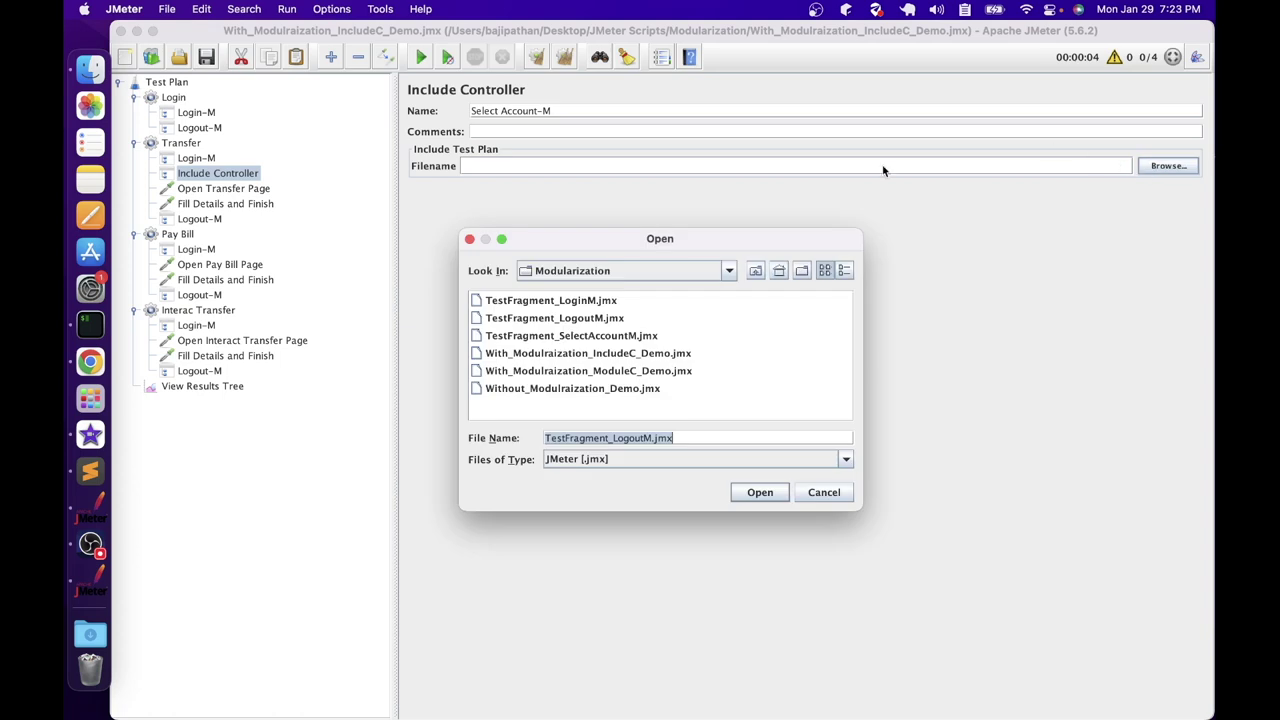
left_click(594, 337)
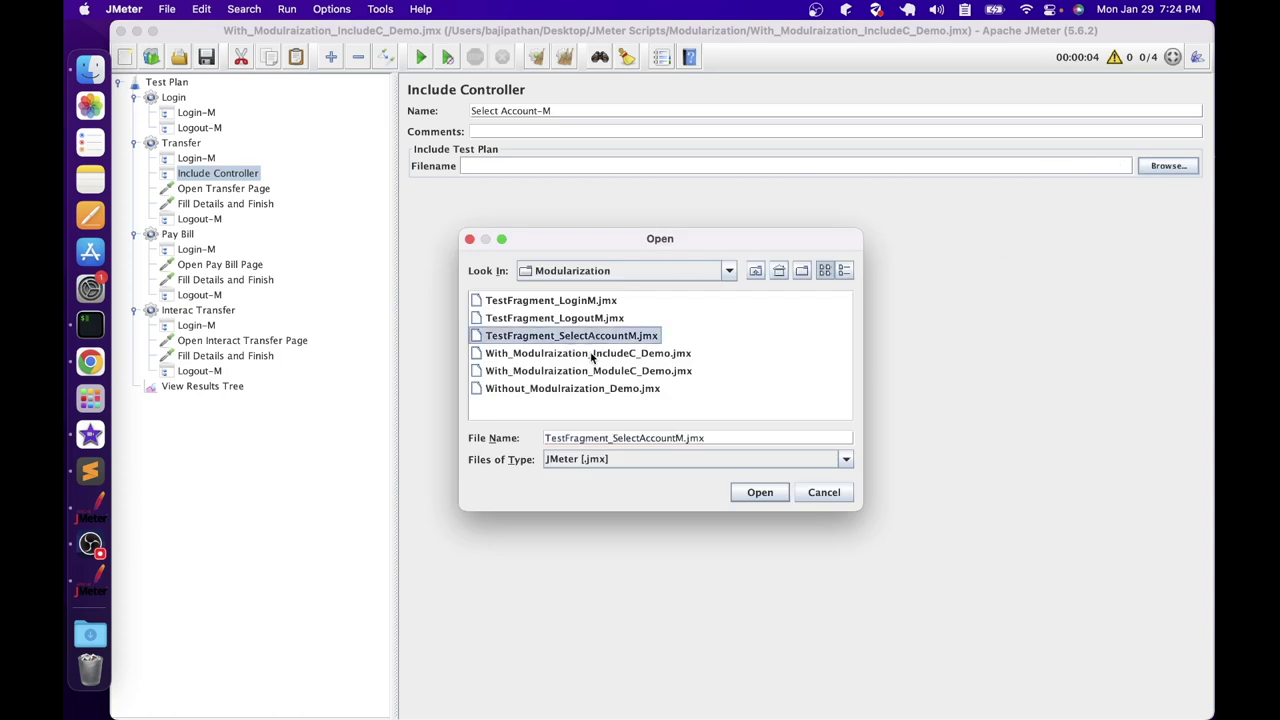
left_click(760, 492)
Step: Copy Select Account-M into the Pay Bill and Interac Transfer thread groups, placing it directly after Login-M in each
left_click(208, 176)
right_click(208, 180)
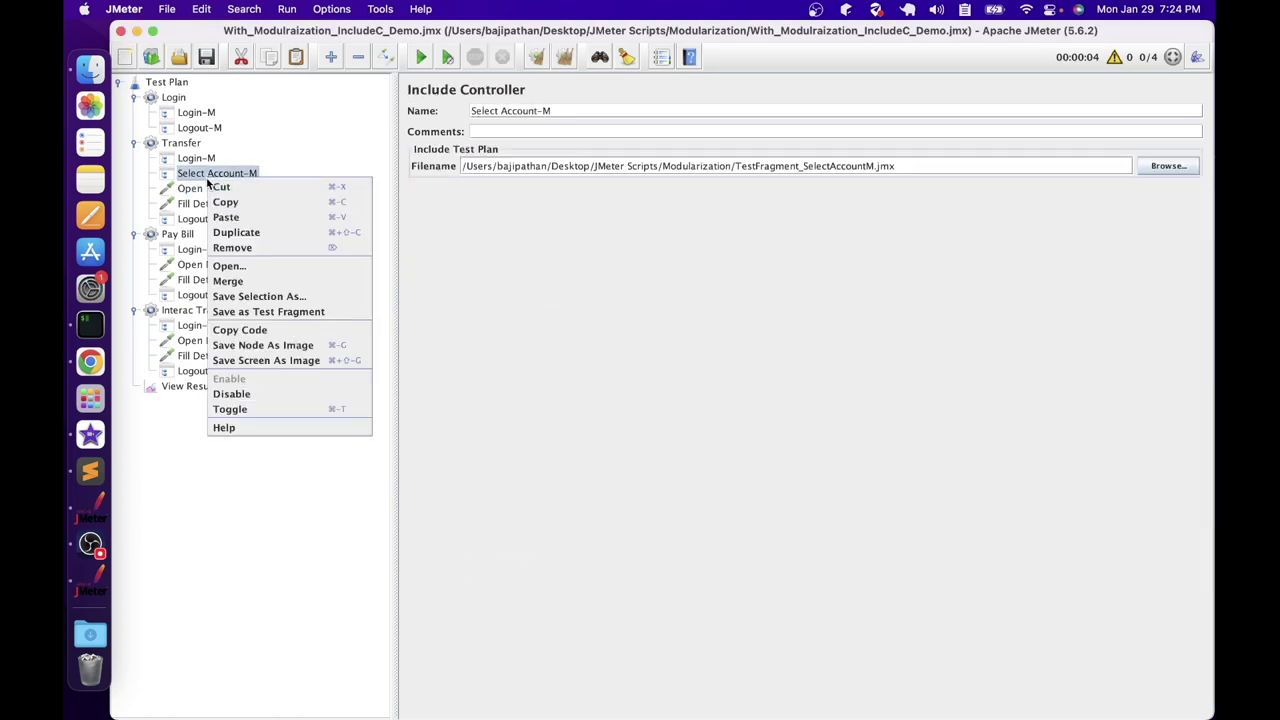
left_click(215, 198)
right_click(158, 234)
left_click(165, 358)
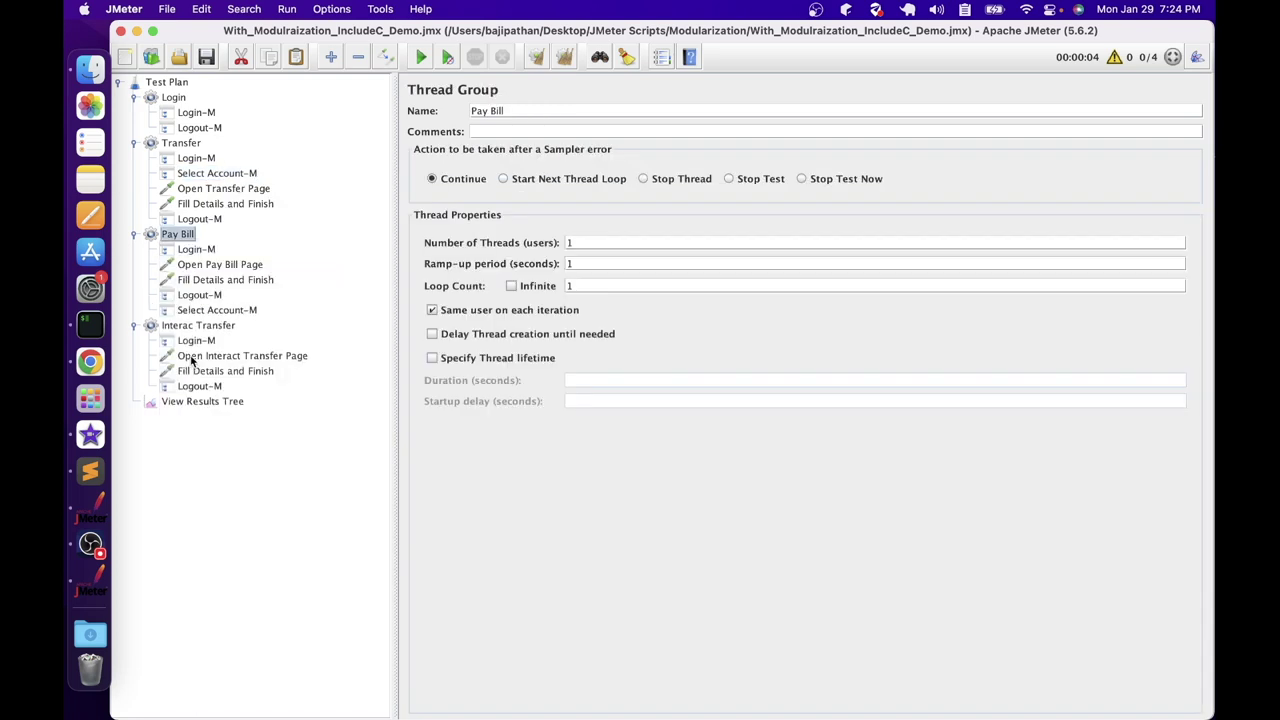
left_click(157, 323)
key("super+v")
Step: Clear all earlier results in the View Results Tree and run the test plan
left_click(205, 416)
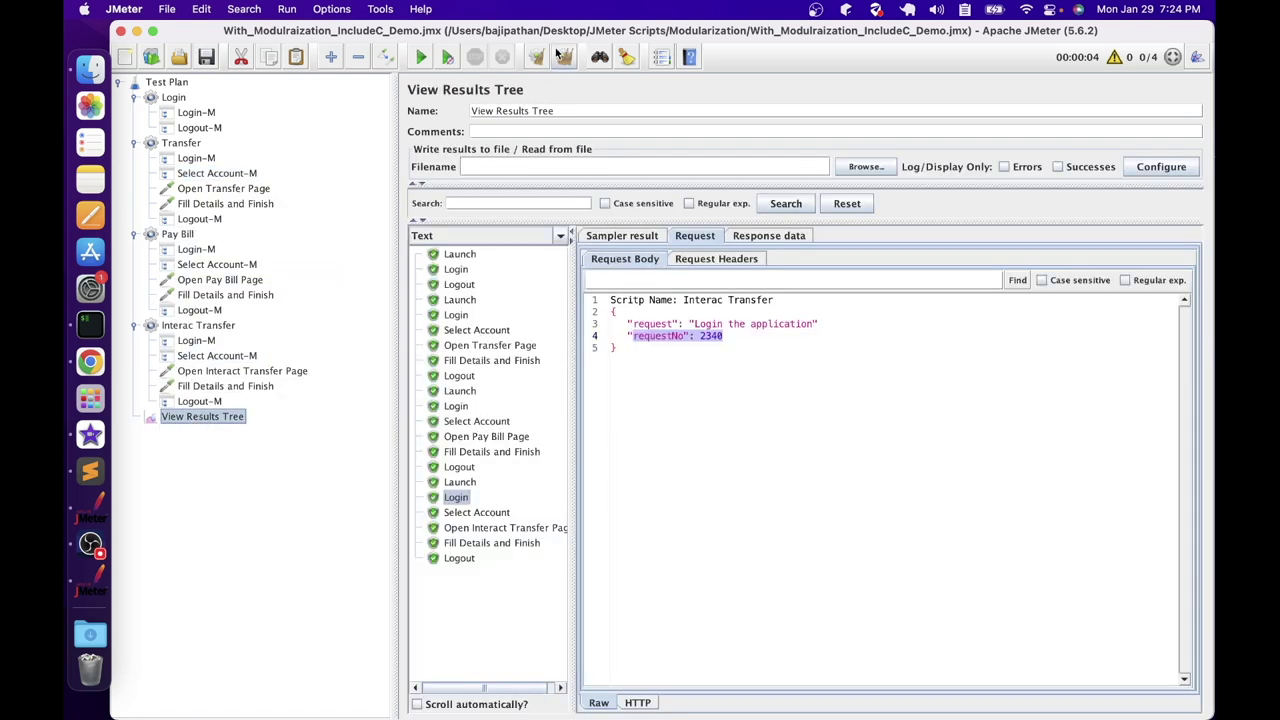
left_click(564, 57)
left_click(420, 57)
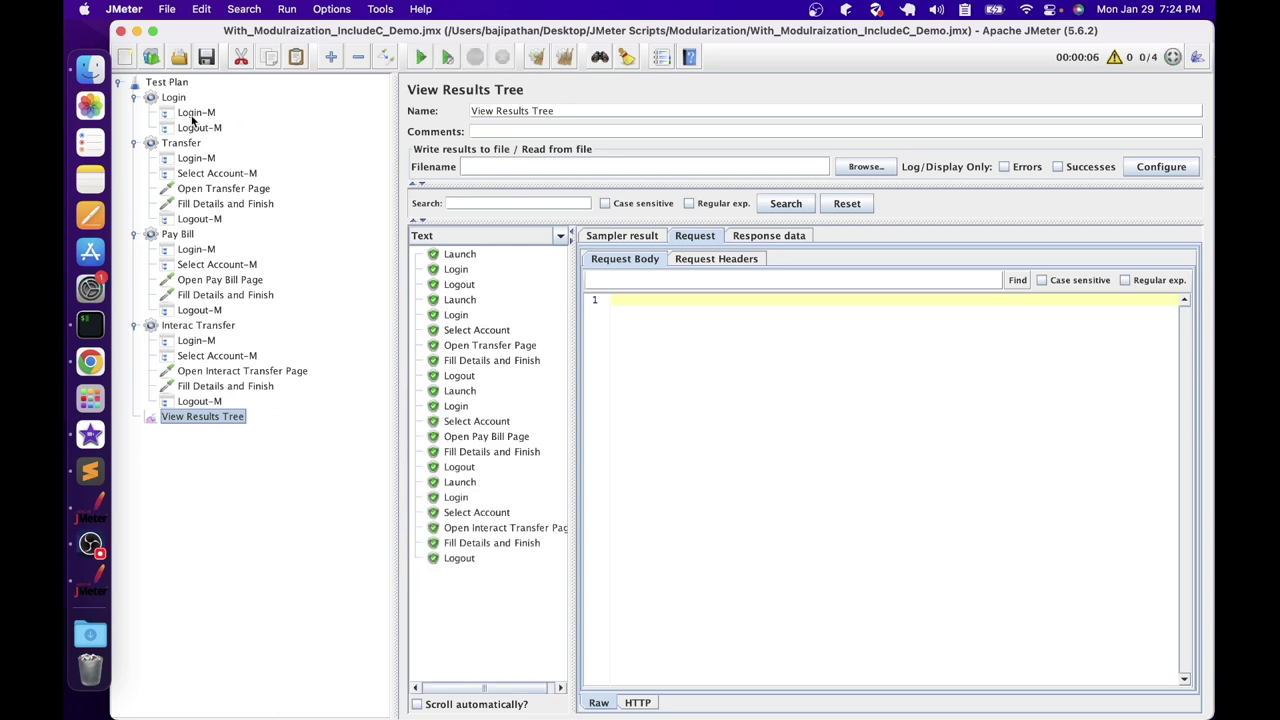
Step: Examine the request bodies of the Login thread group's samples and of Transfer's Launch and Login samples for script name and request
left_click(459, 254)
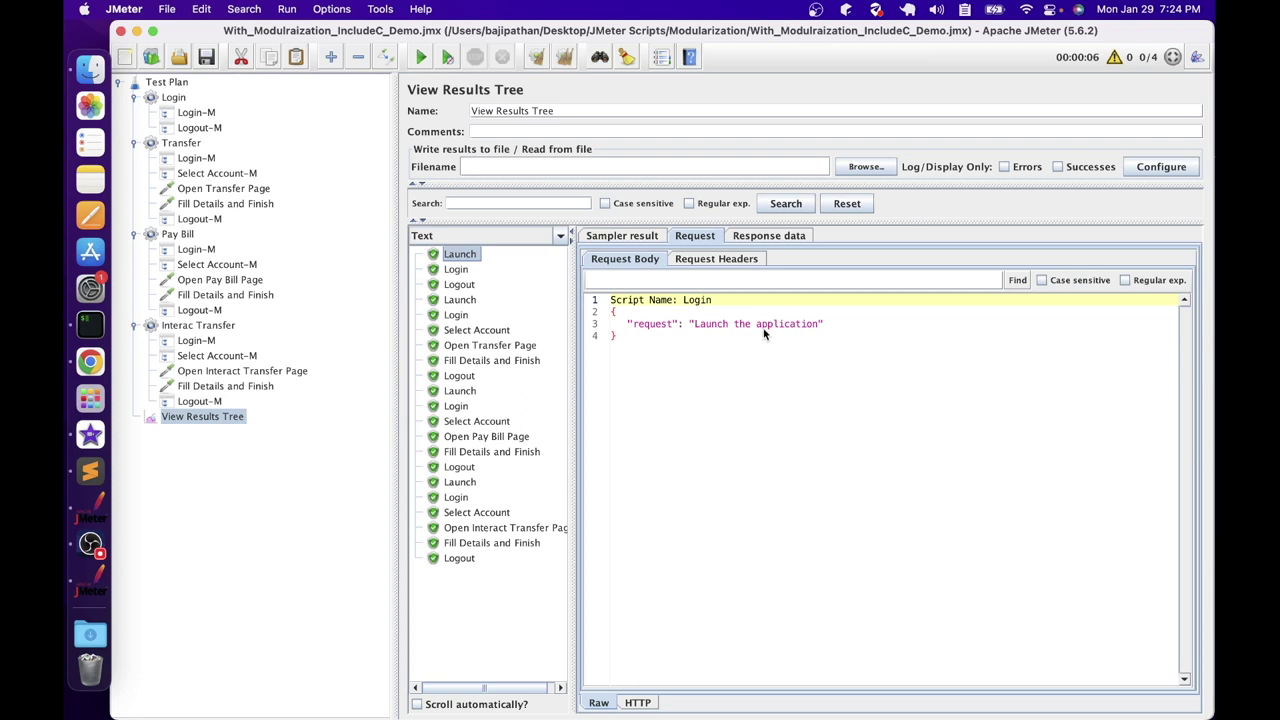
left_click(455, 270)
left_click_drag(684, 300, 713, 300)
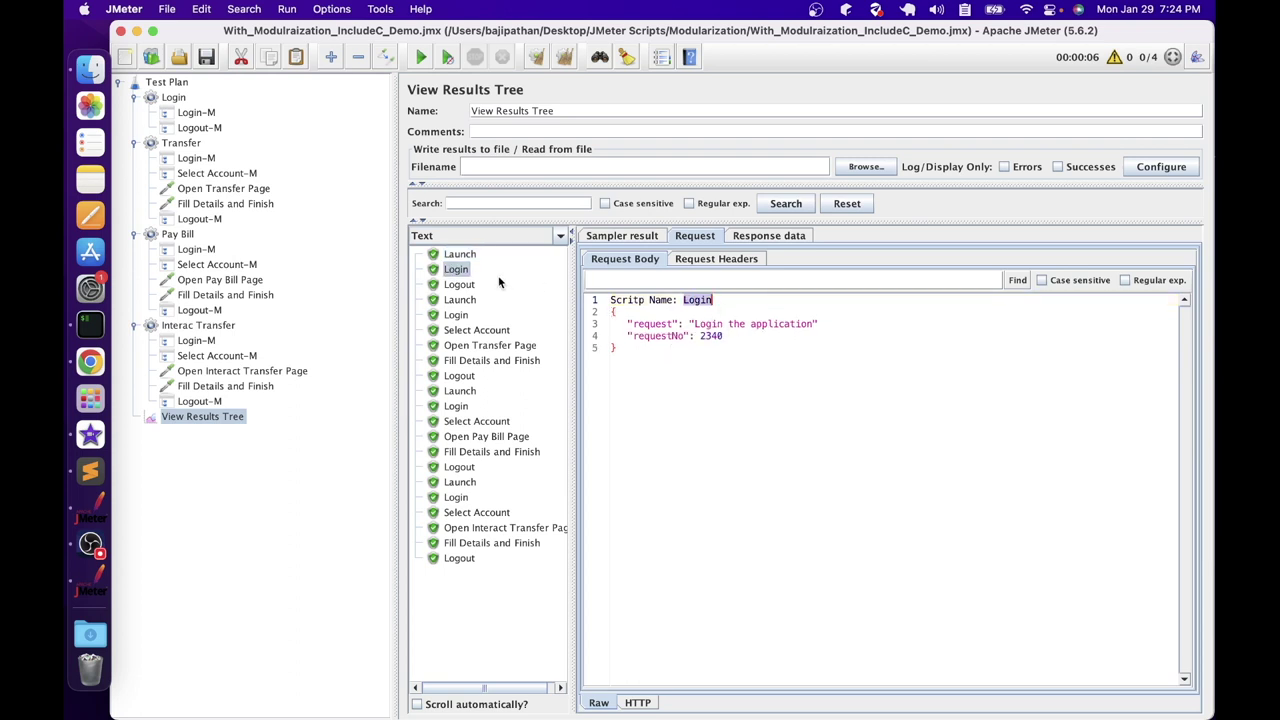
left_click(462, 286)
left_click(464, 302)
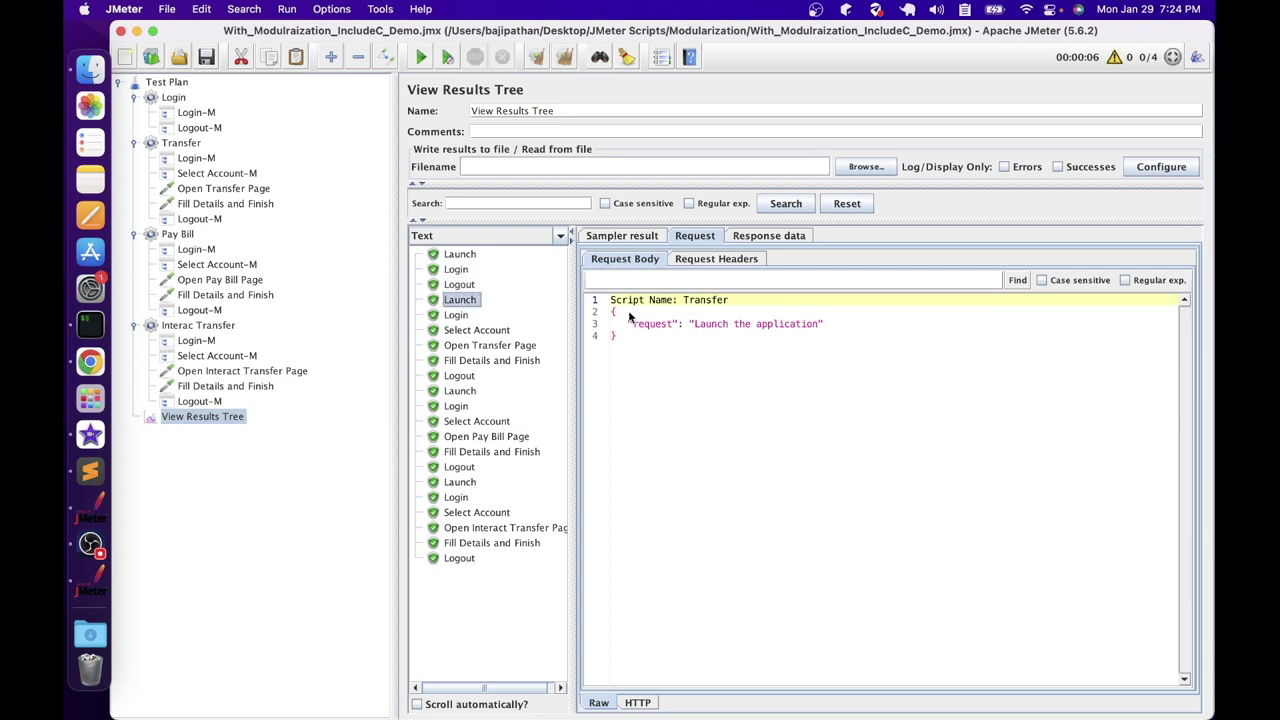
left_click_drag(695, 324, 819, 324)
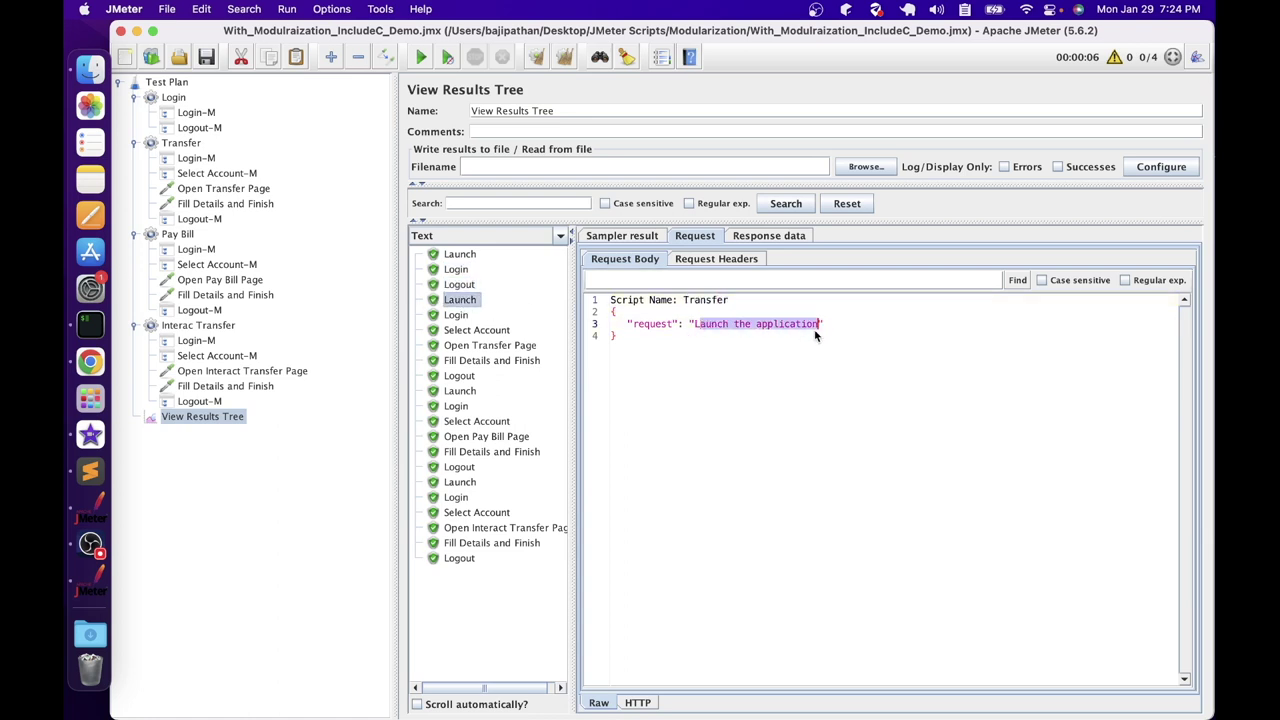
left_click(468, 315)
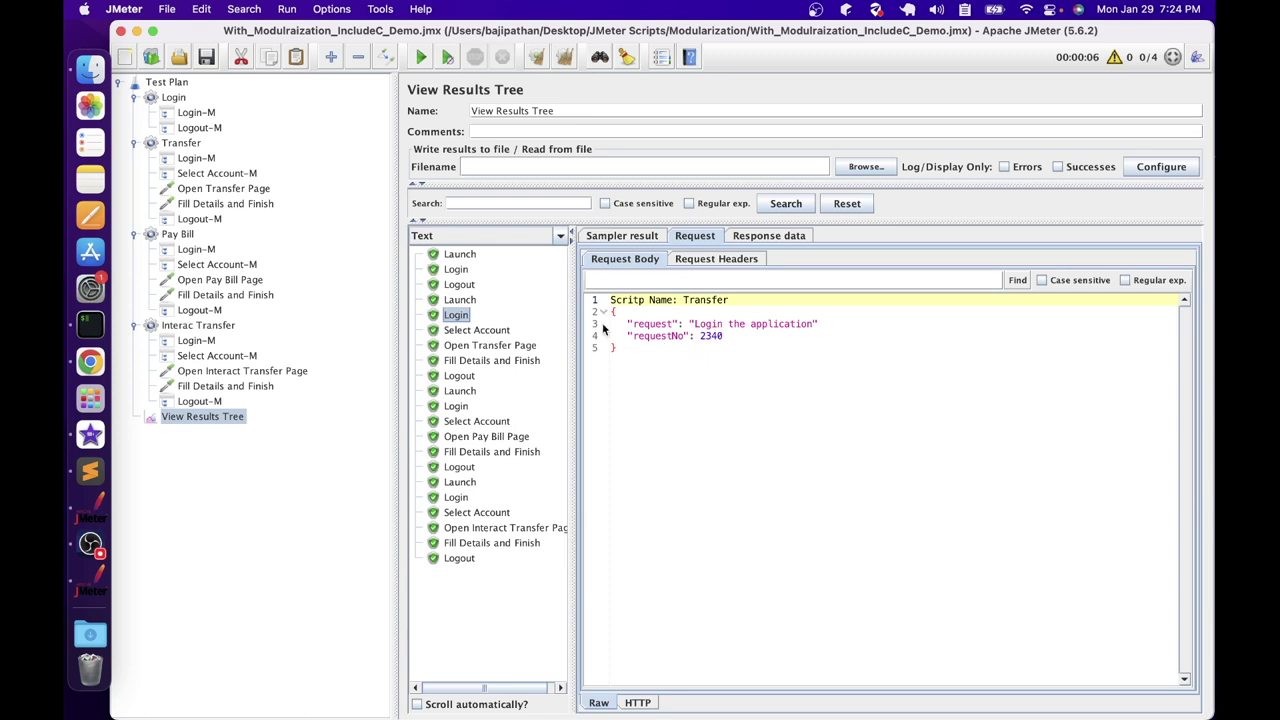